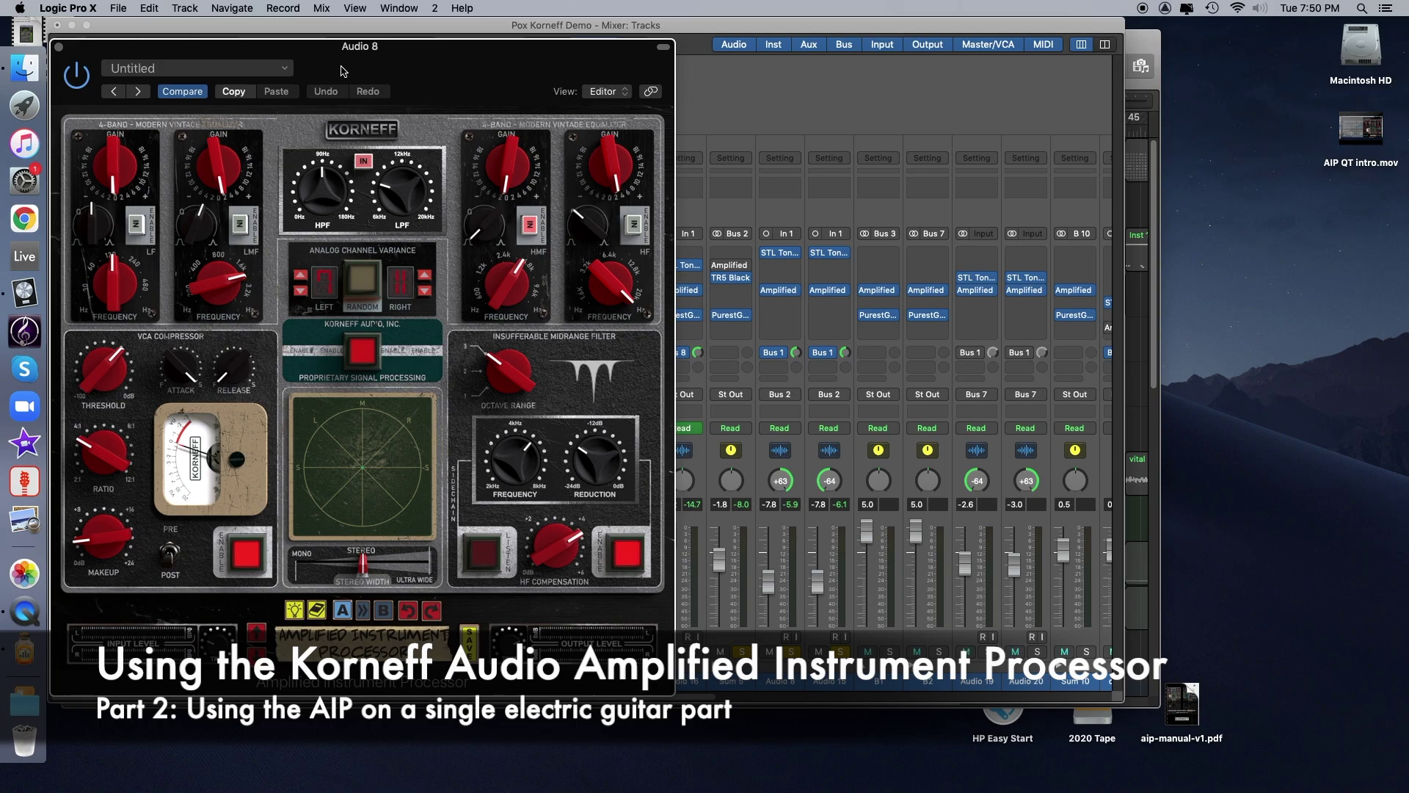
# Nudge the plugin window and start playback of the guitar track on Audio 8.
pyautogui.moveTo(344, 71); pyautogui.dragTo(340, 71)
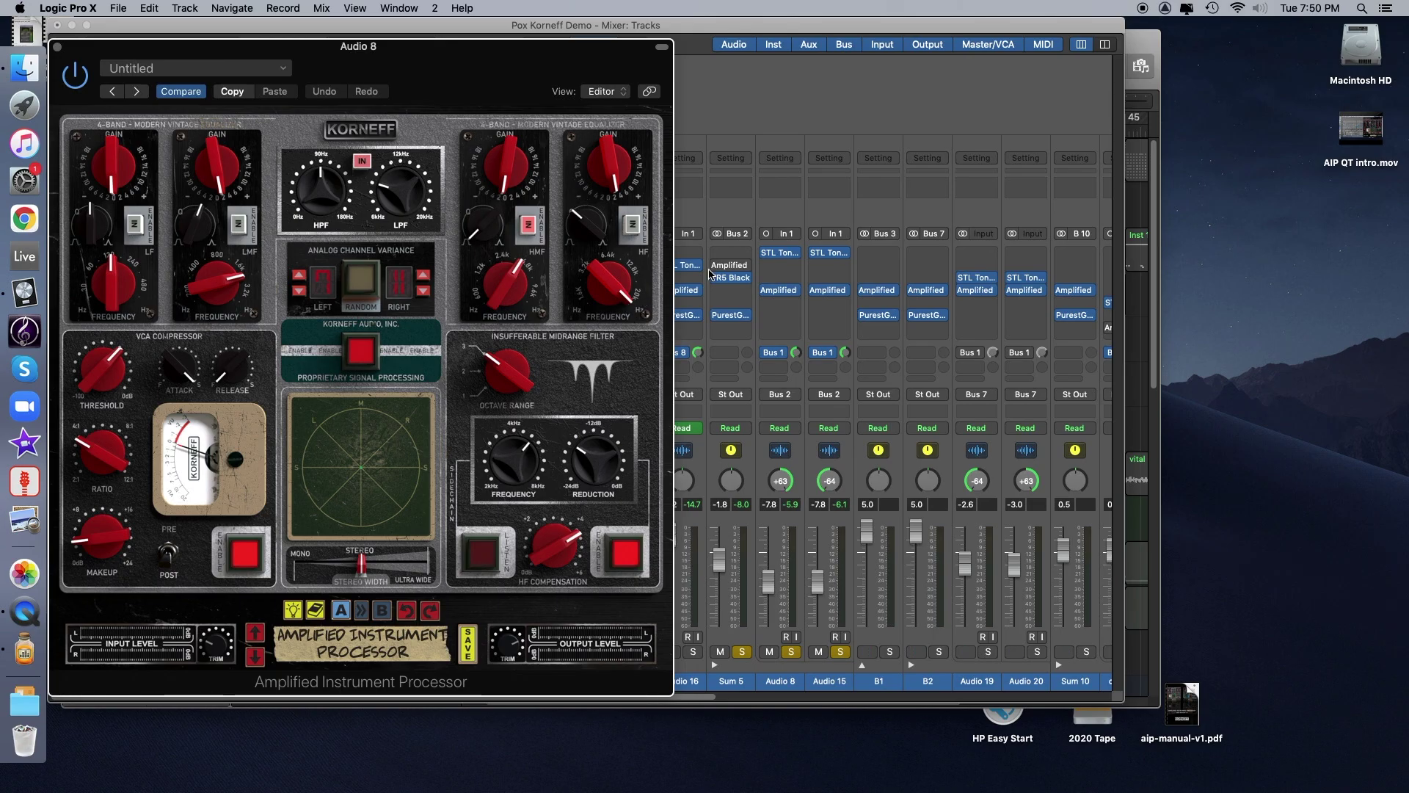
pyautogui.press('space')
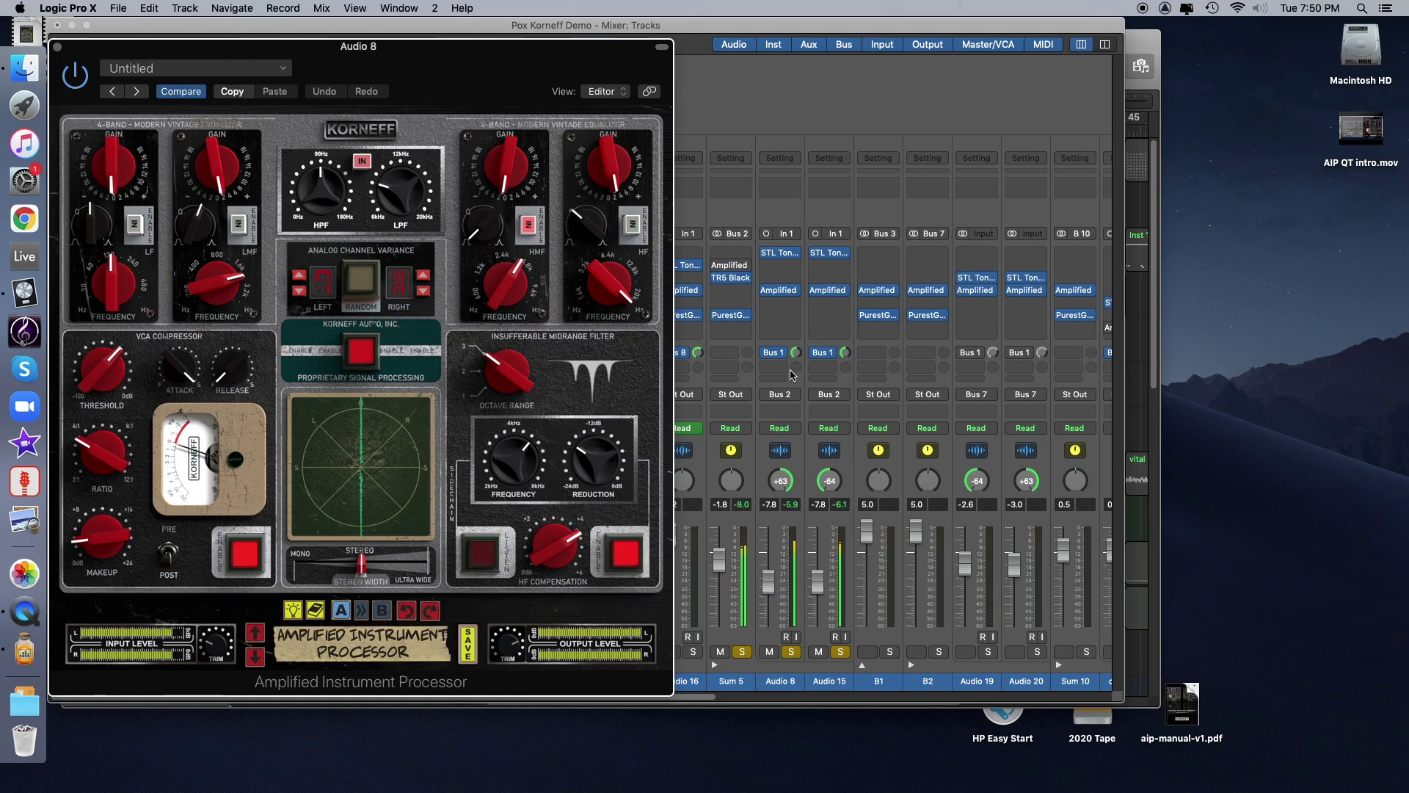
# Select only the Sum 5 channel strip in the mixer.
pyautogui.click(727, 679)
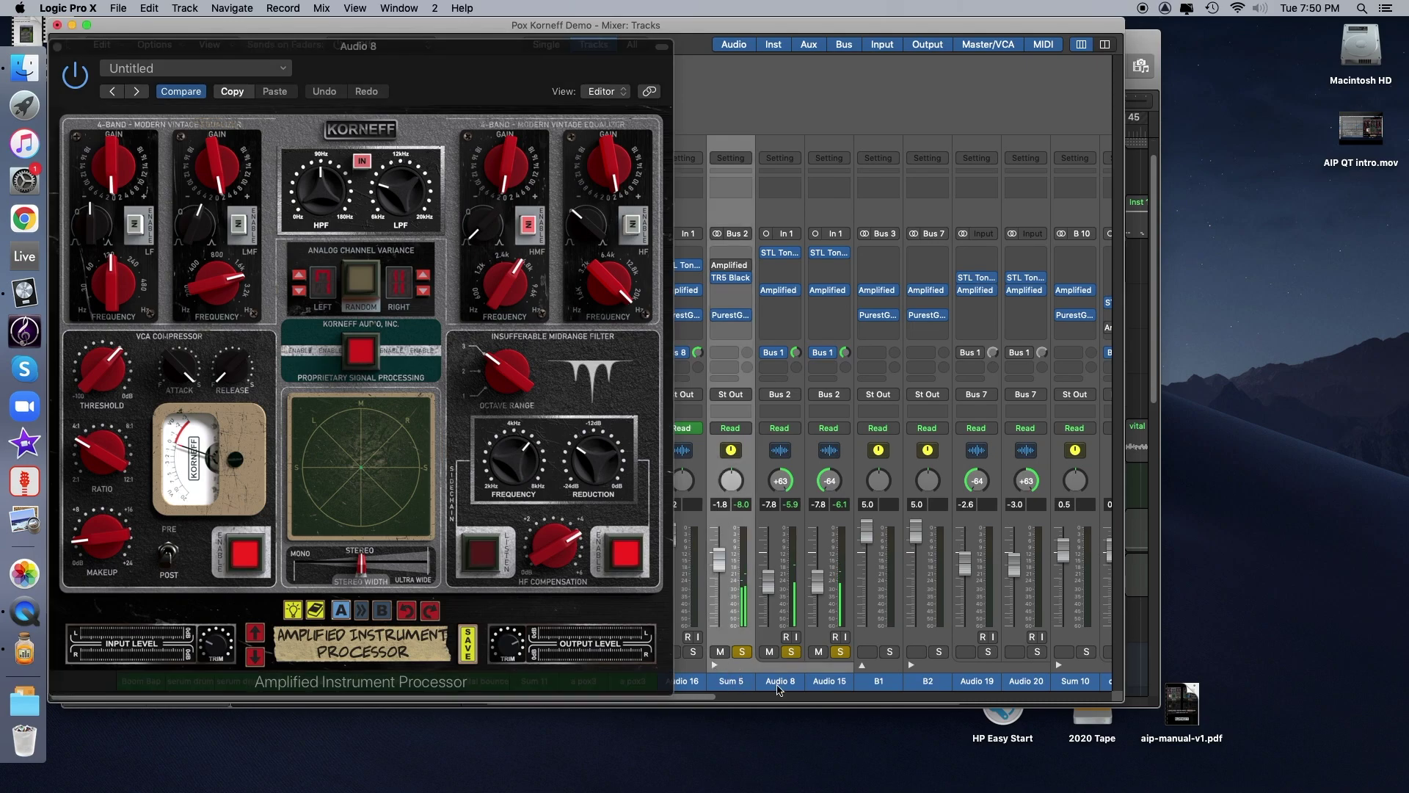
pyautogui.click(833, 681)
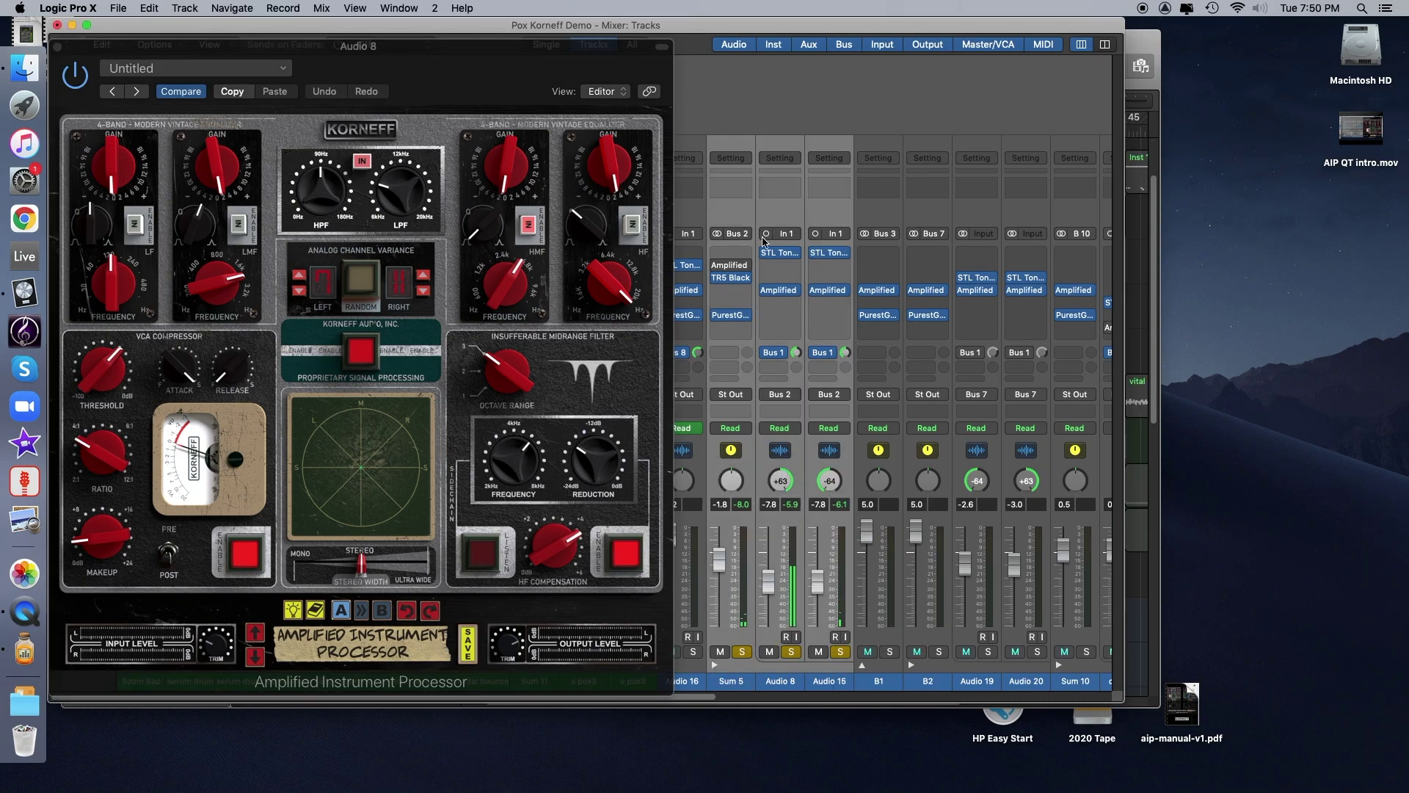
pyautogui.click(733, 681)
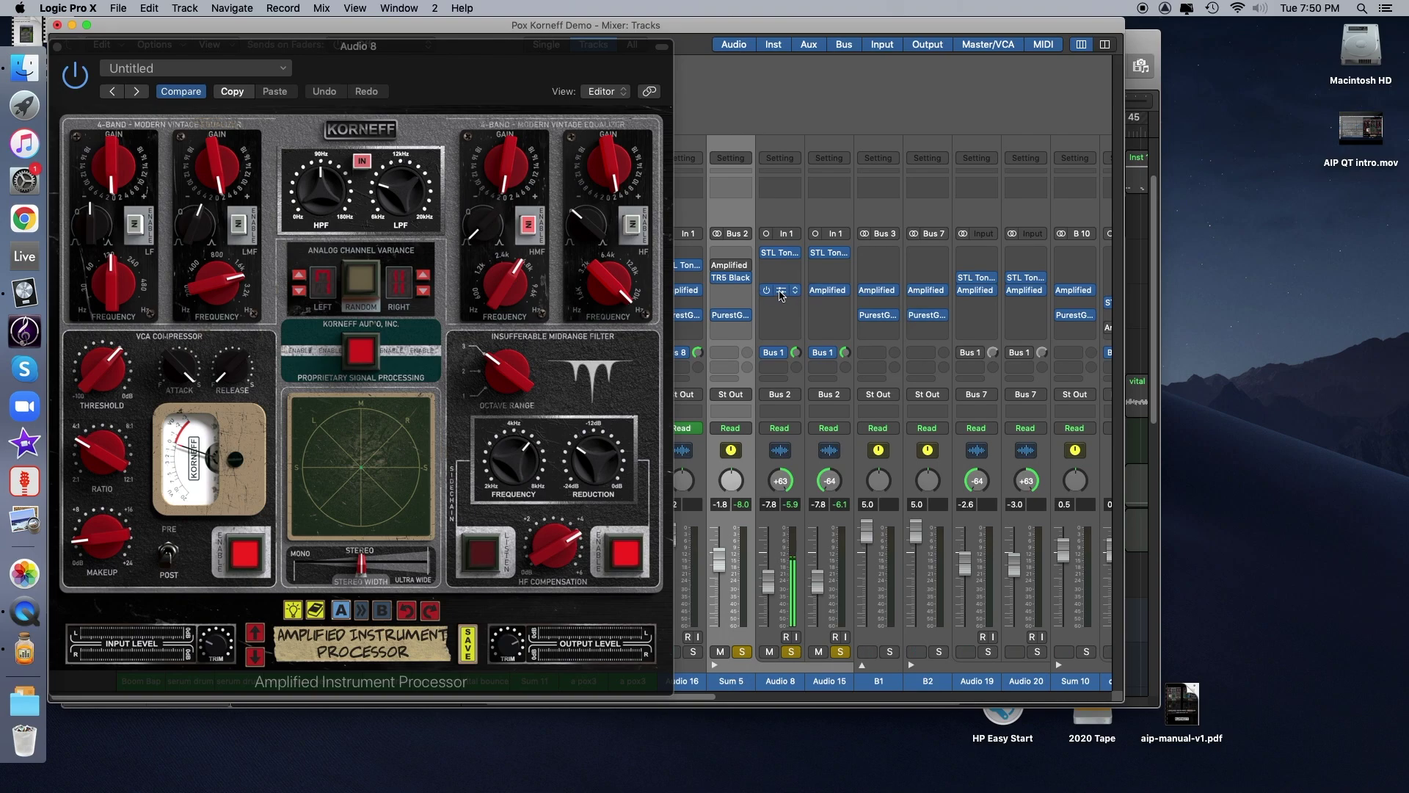
# Unsolo Audio 15 and Sum 5, and pan Audio 8 from +63 to centre.
pyautogui.moveTo(835, 294)
pyautogui.moveTo(830, 254)
pyautogui.moveTo(786, 255)
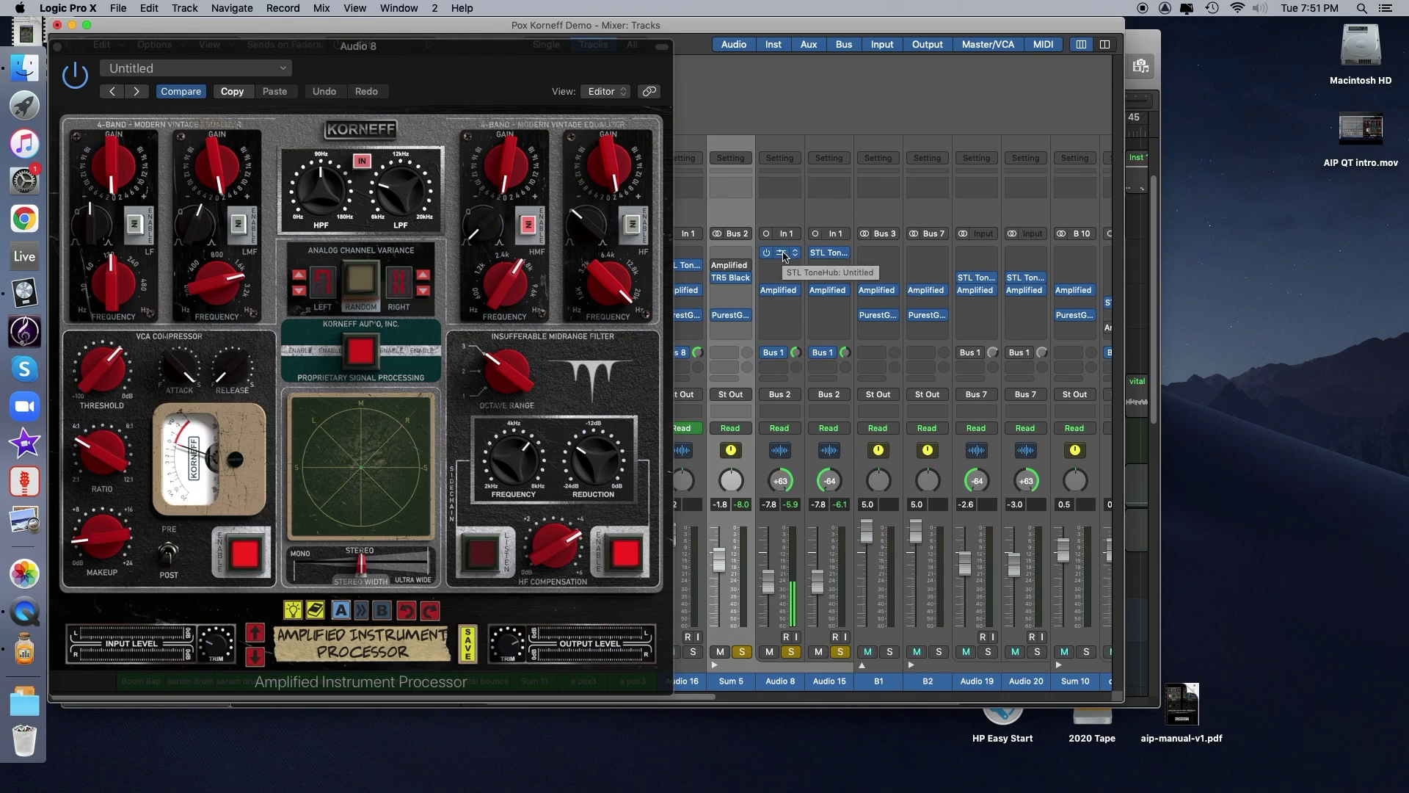
pyautogui.moveTo(732, 280)
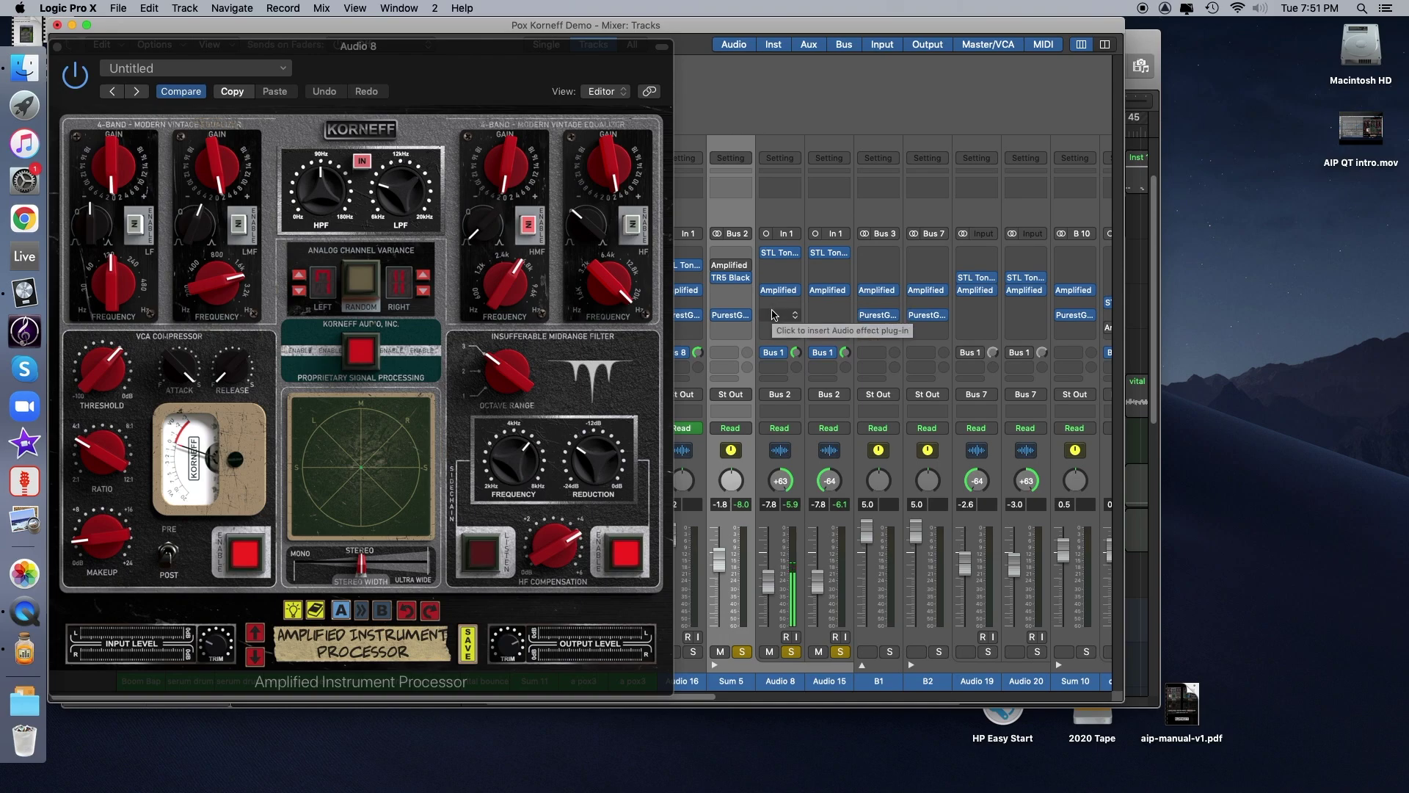
pyautogui.click(841, 652)
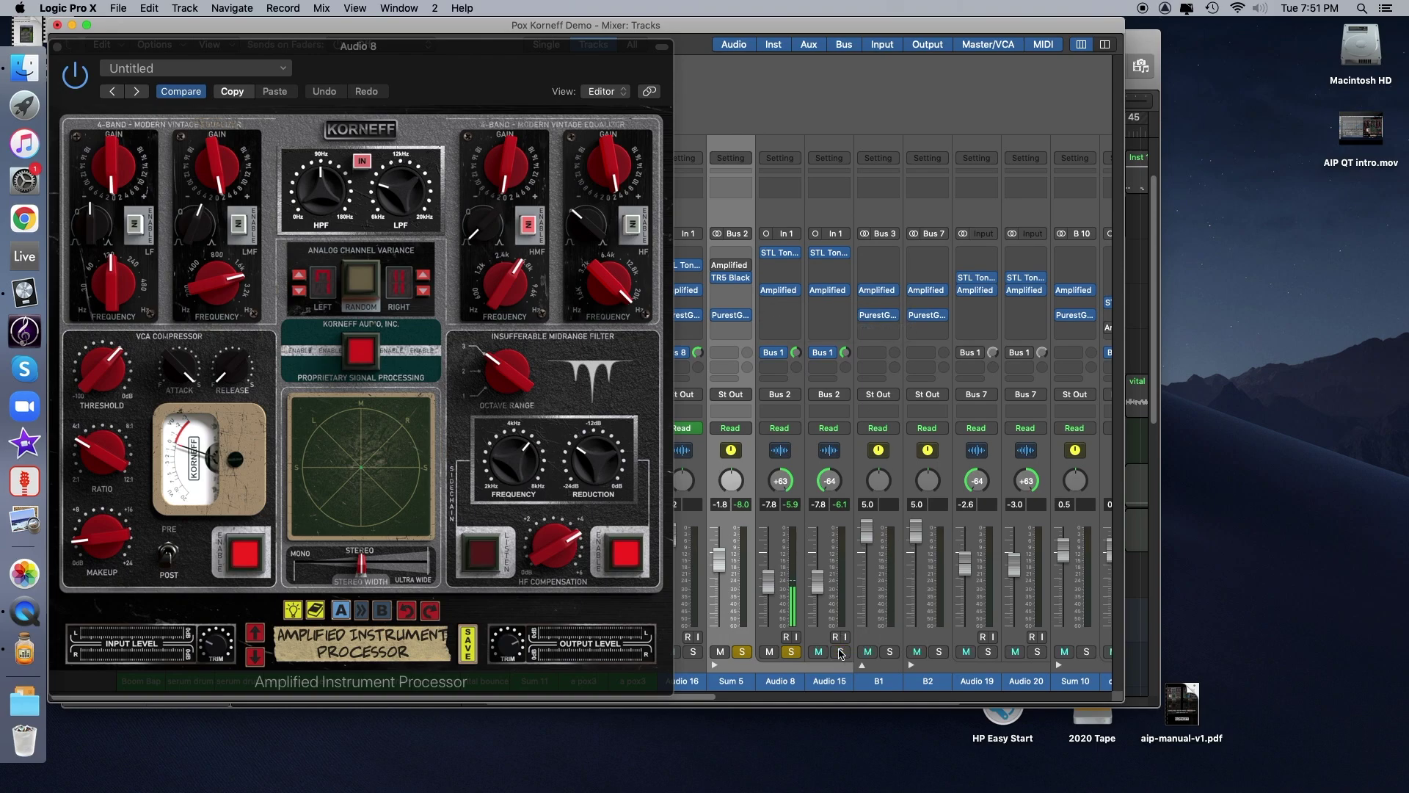
pyautogui.click(744, 651)
pyautogui.moveTo(782, 482); pyautogui.dragTo(779, 552)
pyautogui.moveTo(781, 291)
# A/B the processor bypassed versus active twice, leaving it on with its window centred.
pyautogui.moveTo(517, 77); pyautogui.dragTo(544, 73)
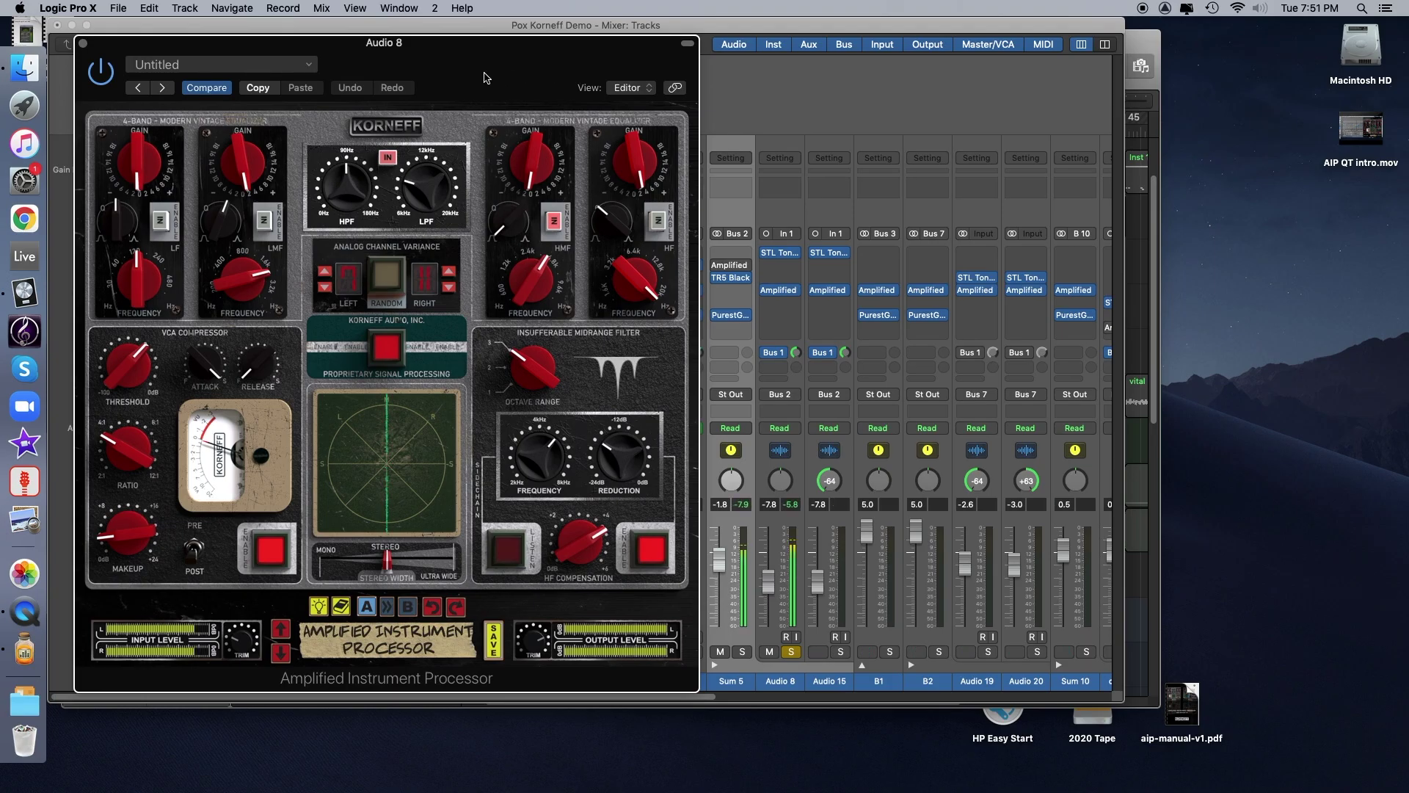
pyautogui.moveTo(485, 77); pyautogui.dragTo(1239, 67)
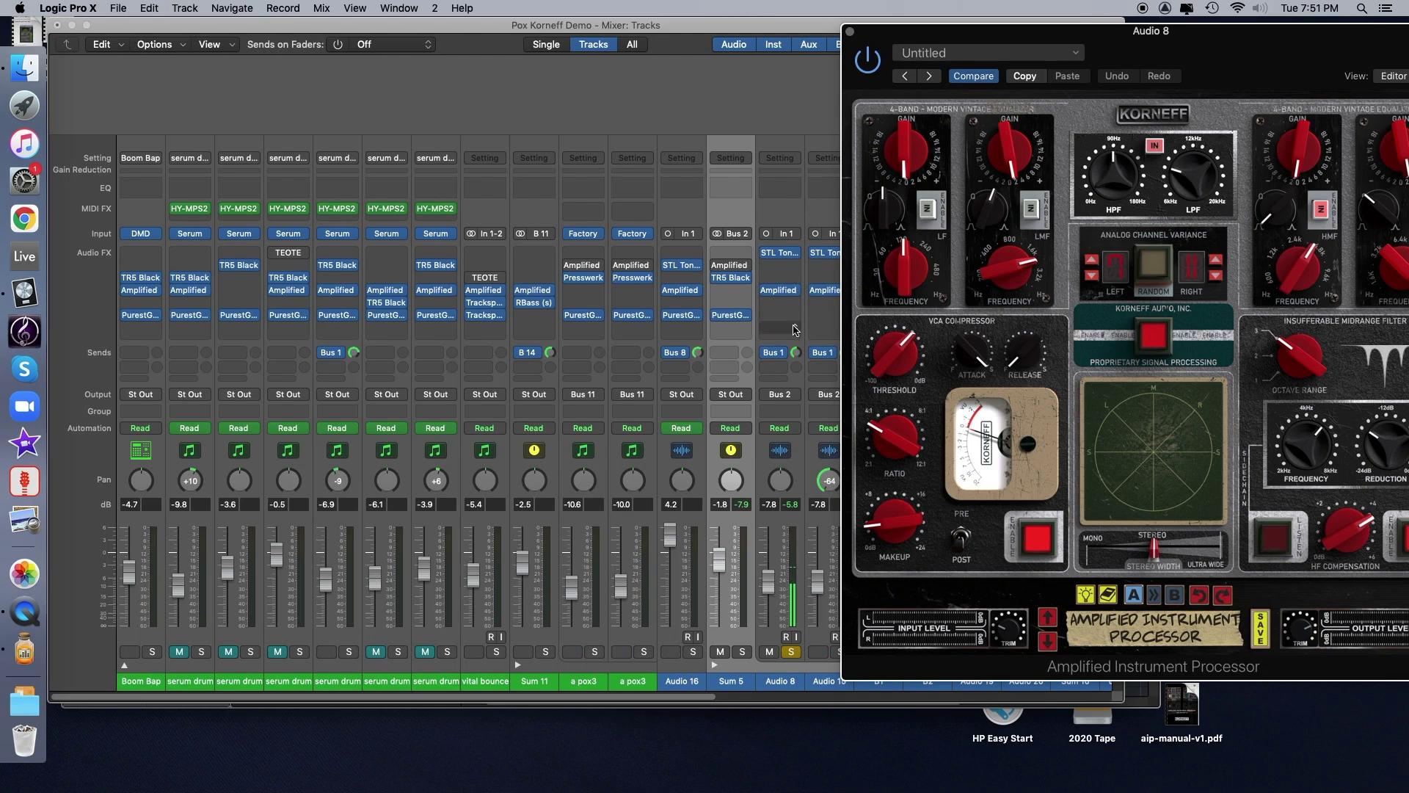
pyautogui.click(872, 65)
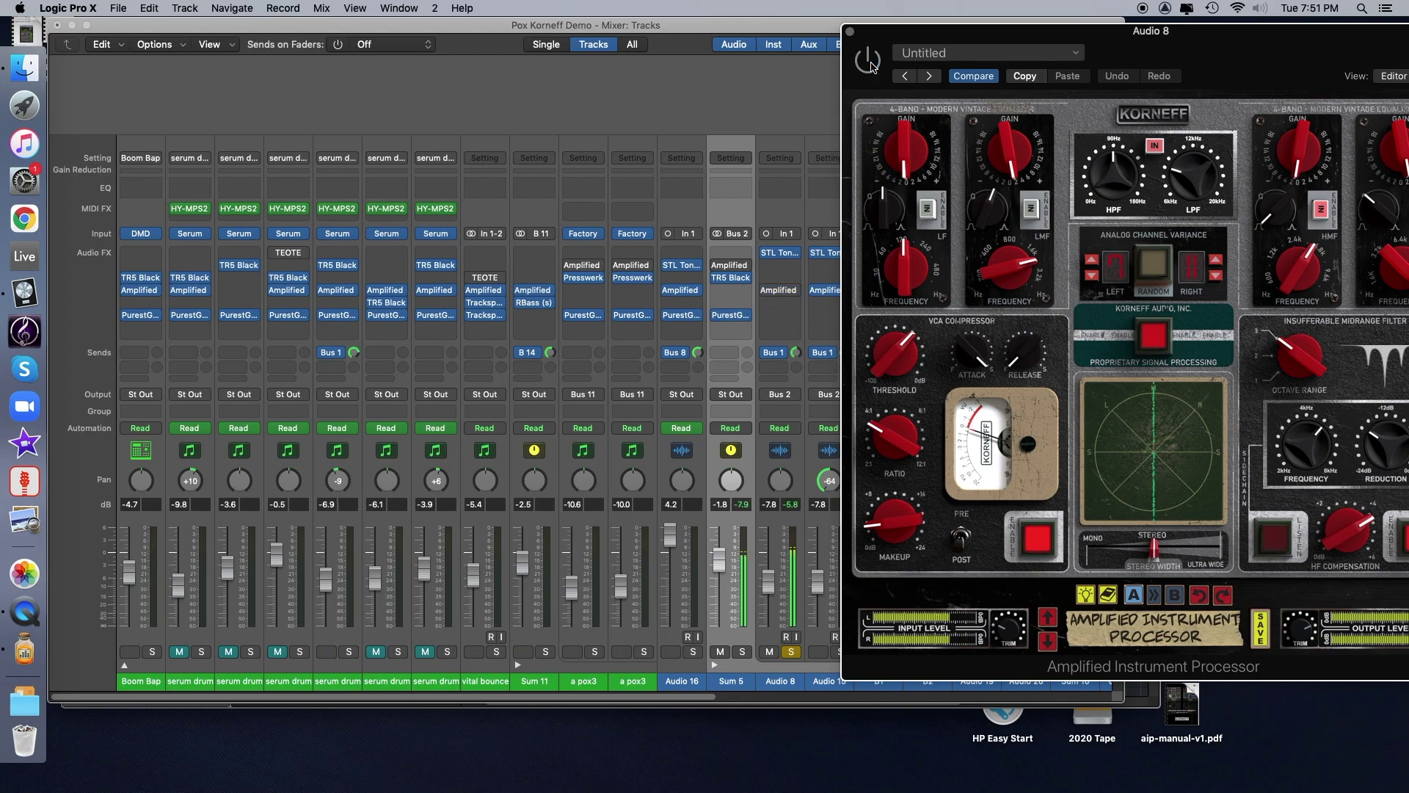
pyautogui.click(868, 60)
pyautogui.click(870, 62)
pyautogui.click(870, 62)
pyautogui.moveTo(1237, 50); pyautogui.dragTo(769, 50)
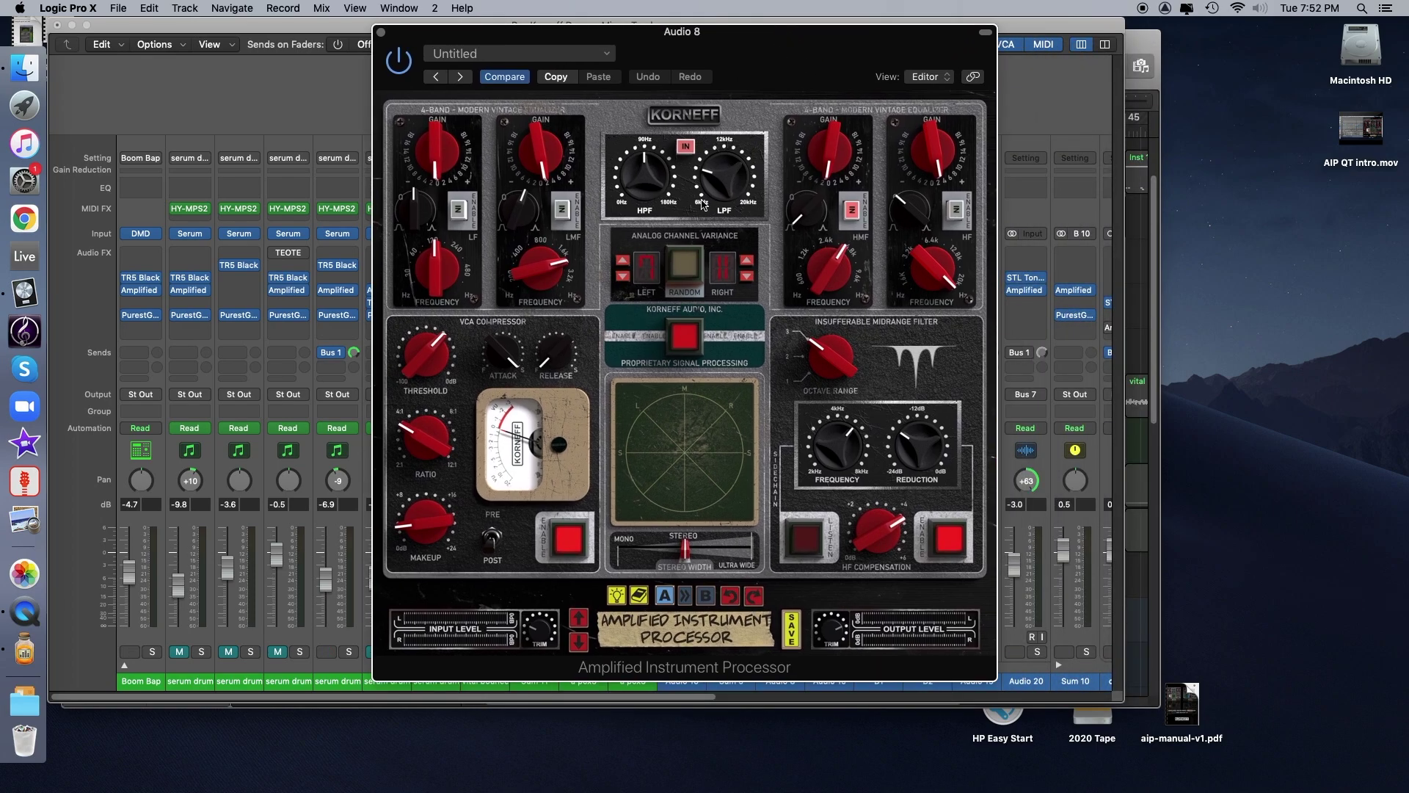
# During playback, compare the HPF/LPF section in and out twice, leaving the filters engaged.
pyautogui.moveTo(750, 49); pyautogui.dragTo(1161, 42)
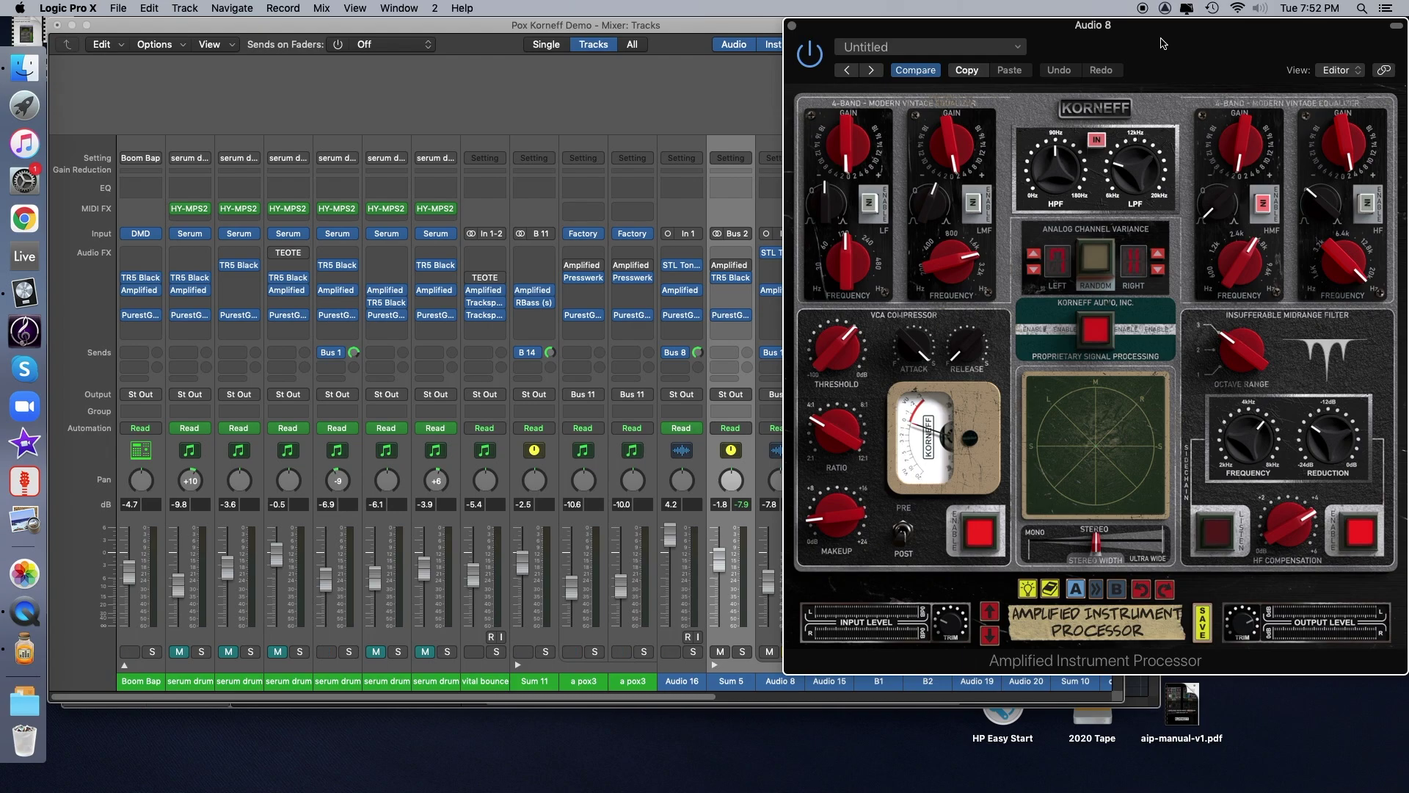
pyautogui.press('space')
pyautogui.click(1094, 141)
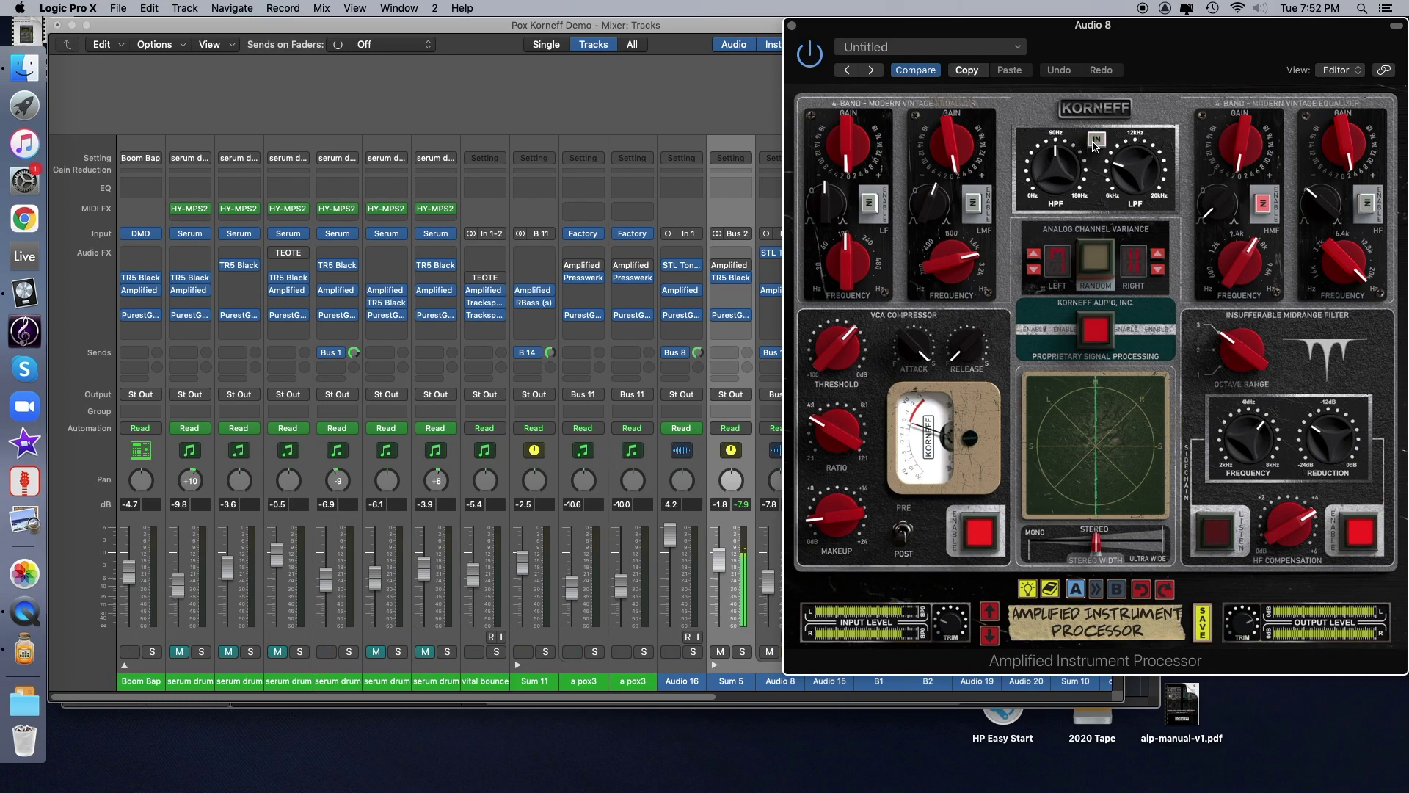
pyautogui.click(1095, 141)
pyautogui.click(1093, 142)
pyautogui.click(1094, 142)
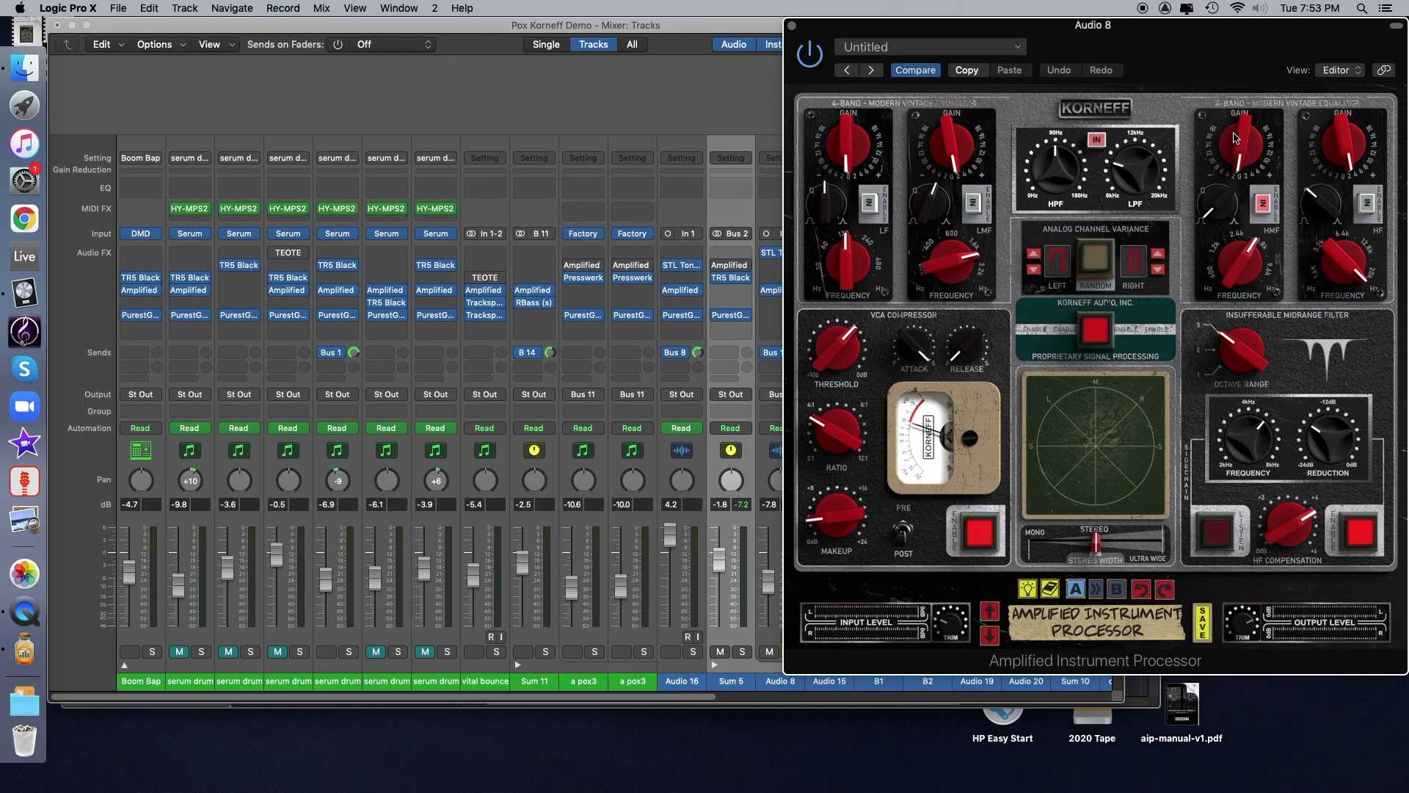
pyautogui.moveTo(1242, 139)
pyautogui.moveTo(1248, 263)
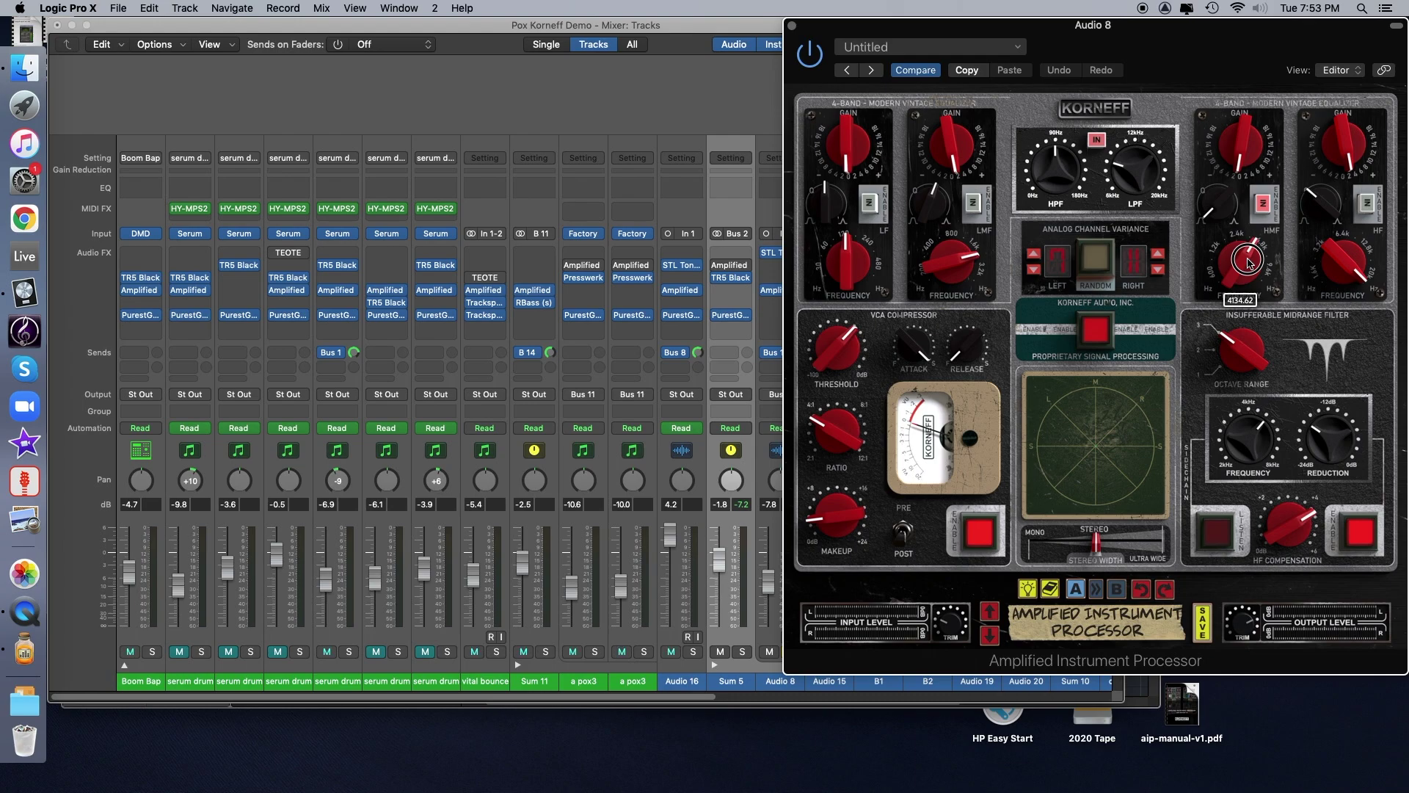
pyautogui.click(1263, 206)
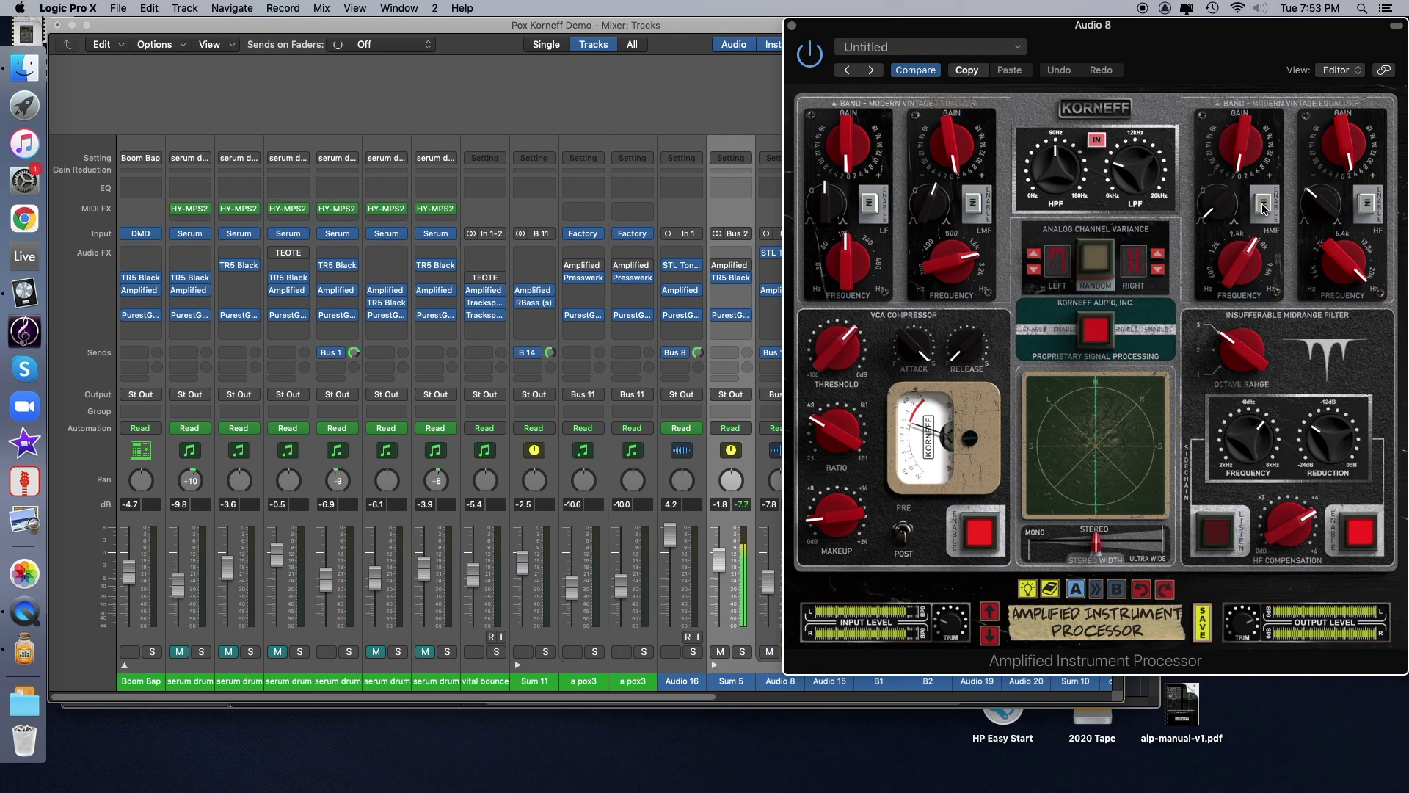
pyautogui.click(1262, 206)
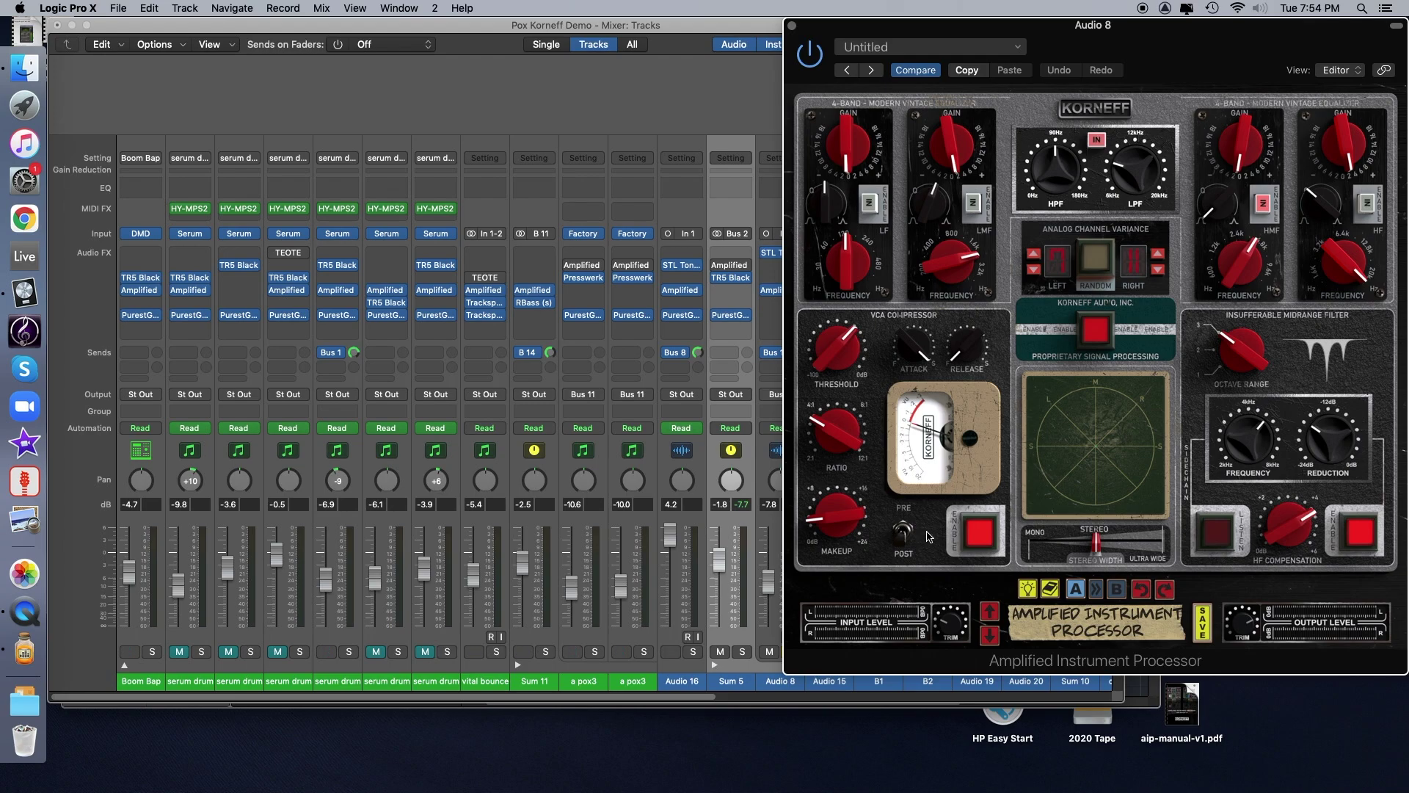
pyautogui.press('s')
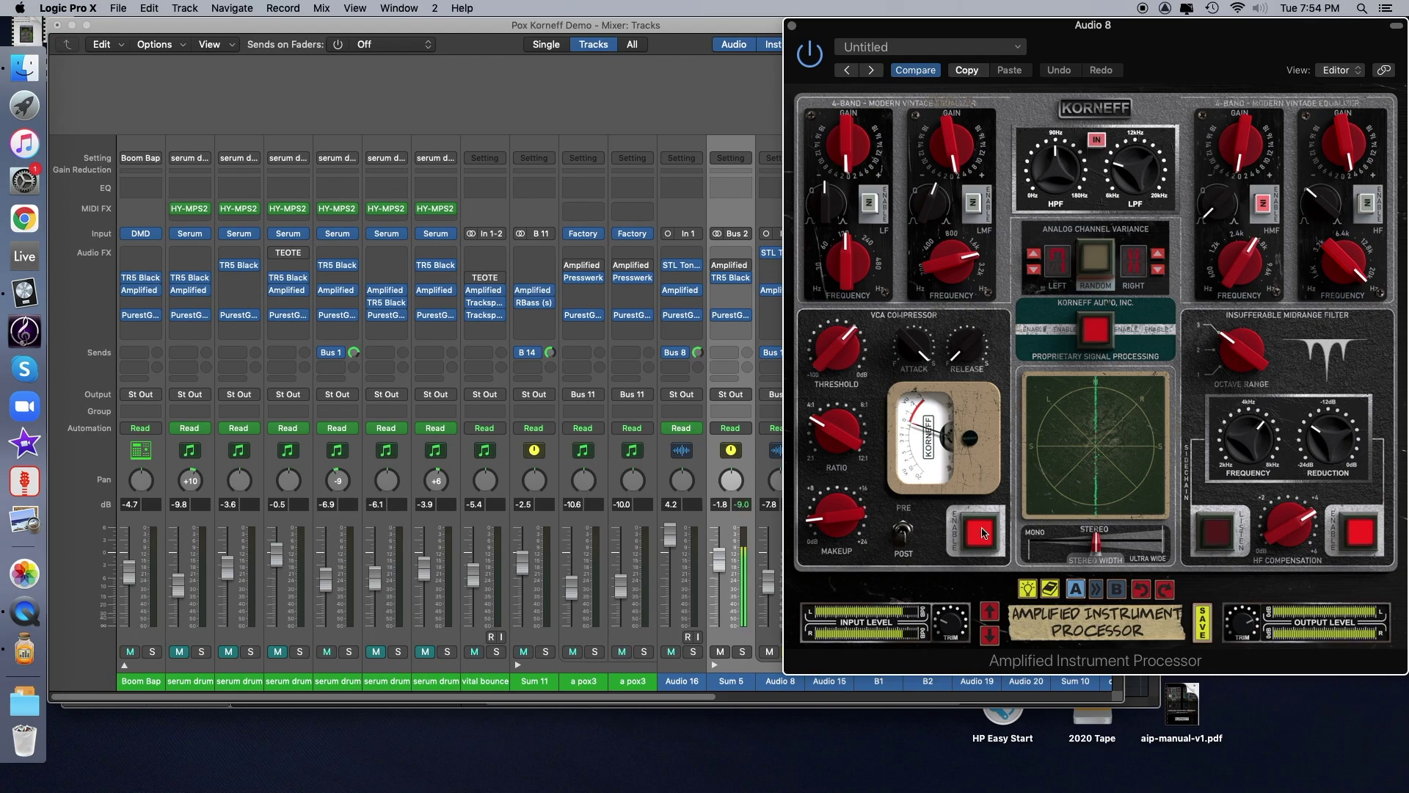
pyautogui.click(979, 531)
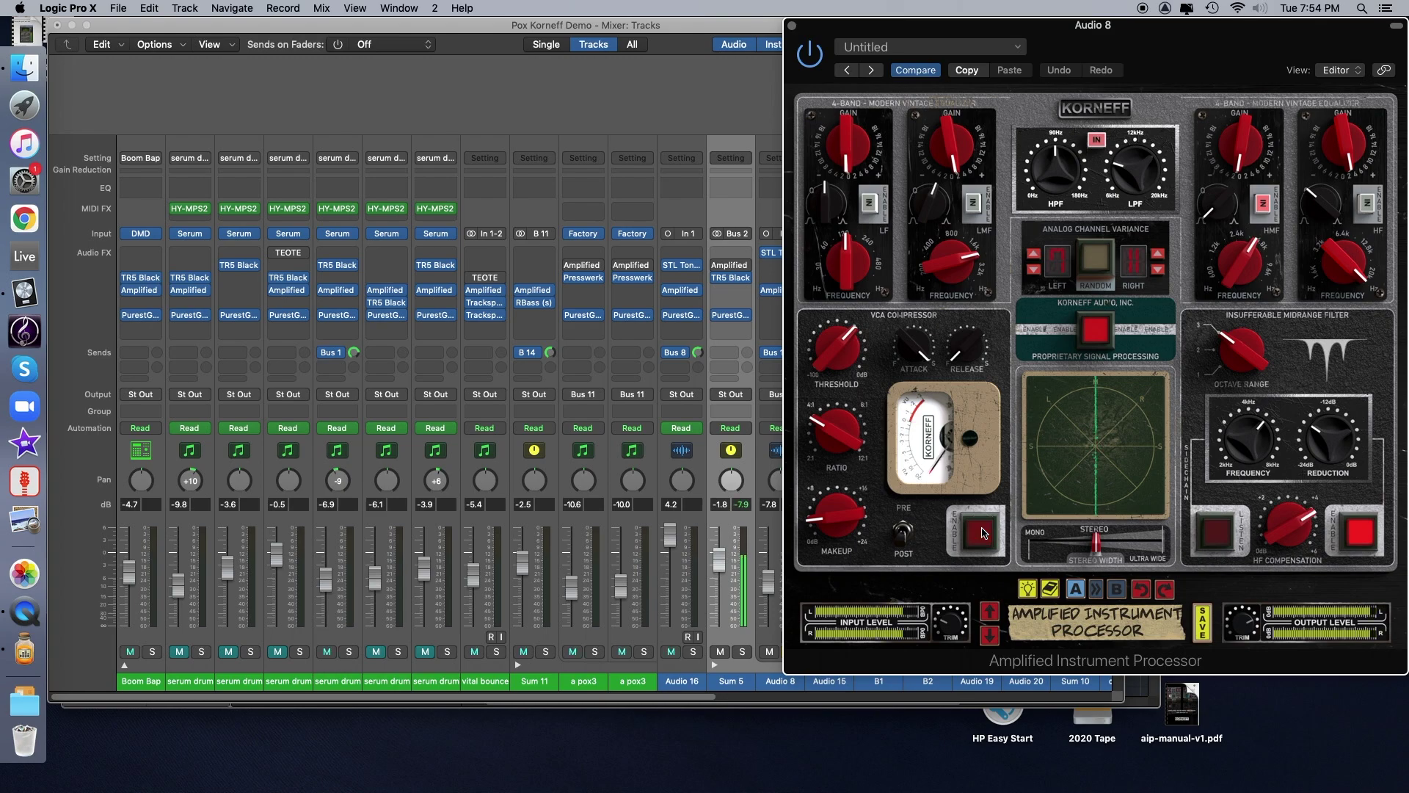
pyautogui.click(981, 532)
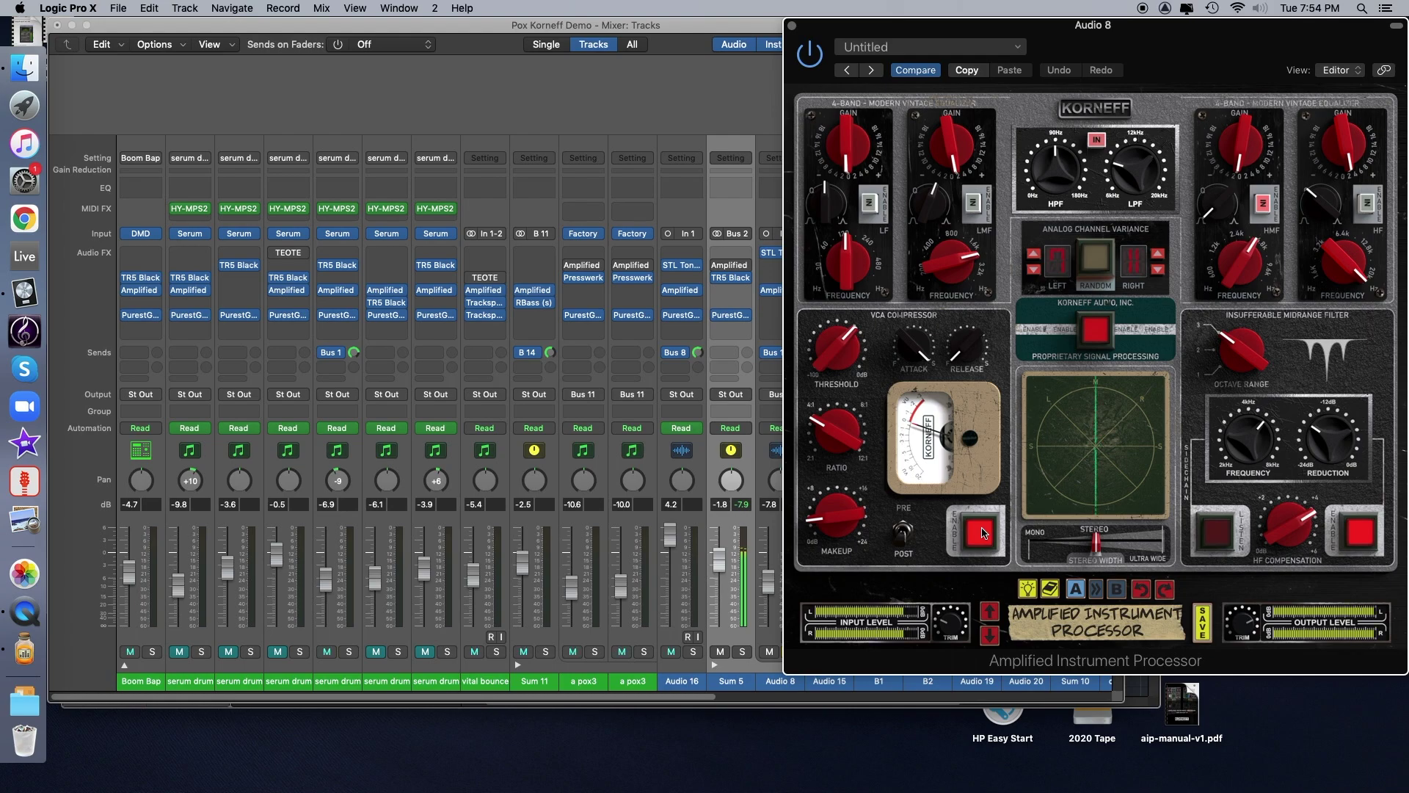
pyautogui.click(980, 532)
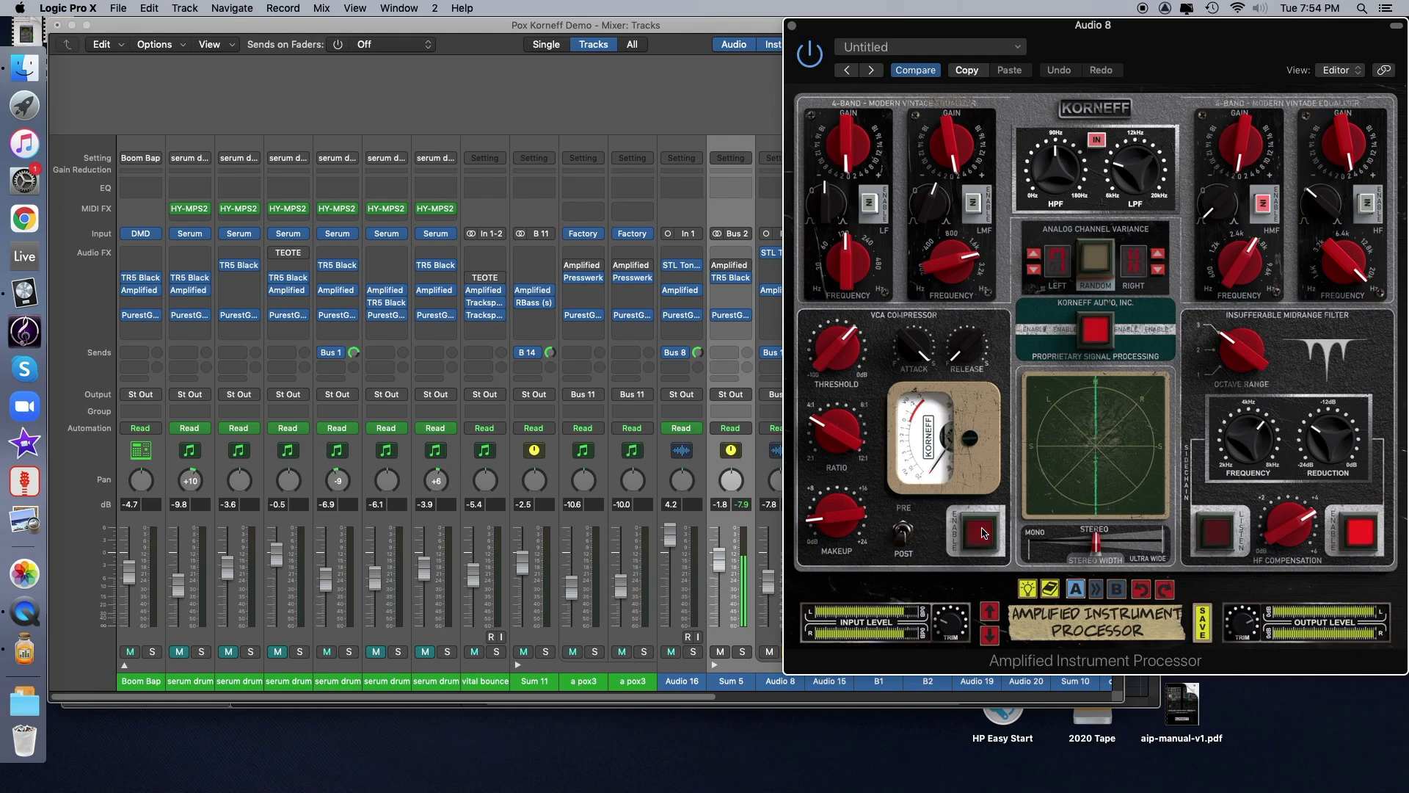
pyautogui.click(982, 531)
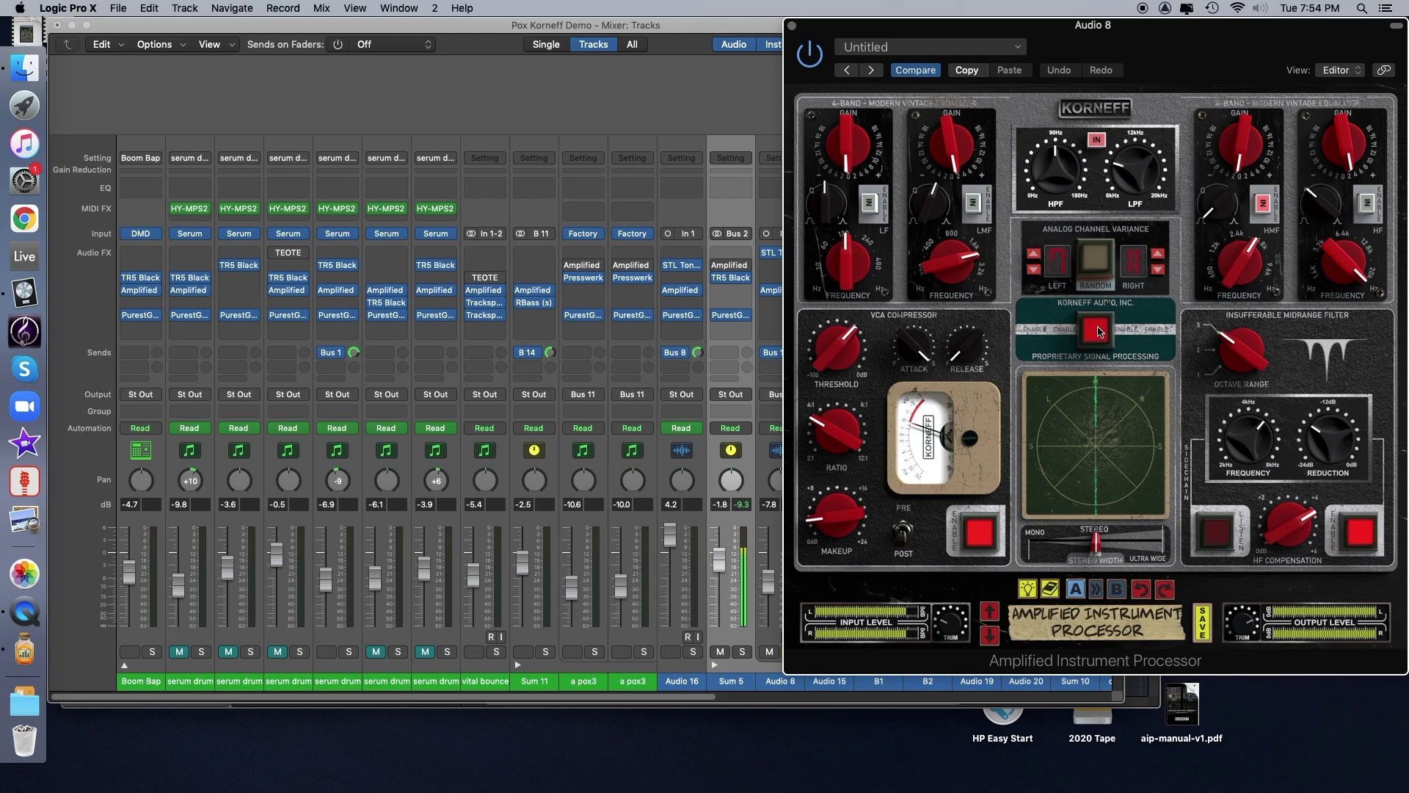
# Compare Proprietary Signal Processing off and on twice, then flip to the back panel.
pyautogui.click(1097, 328)
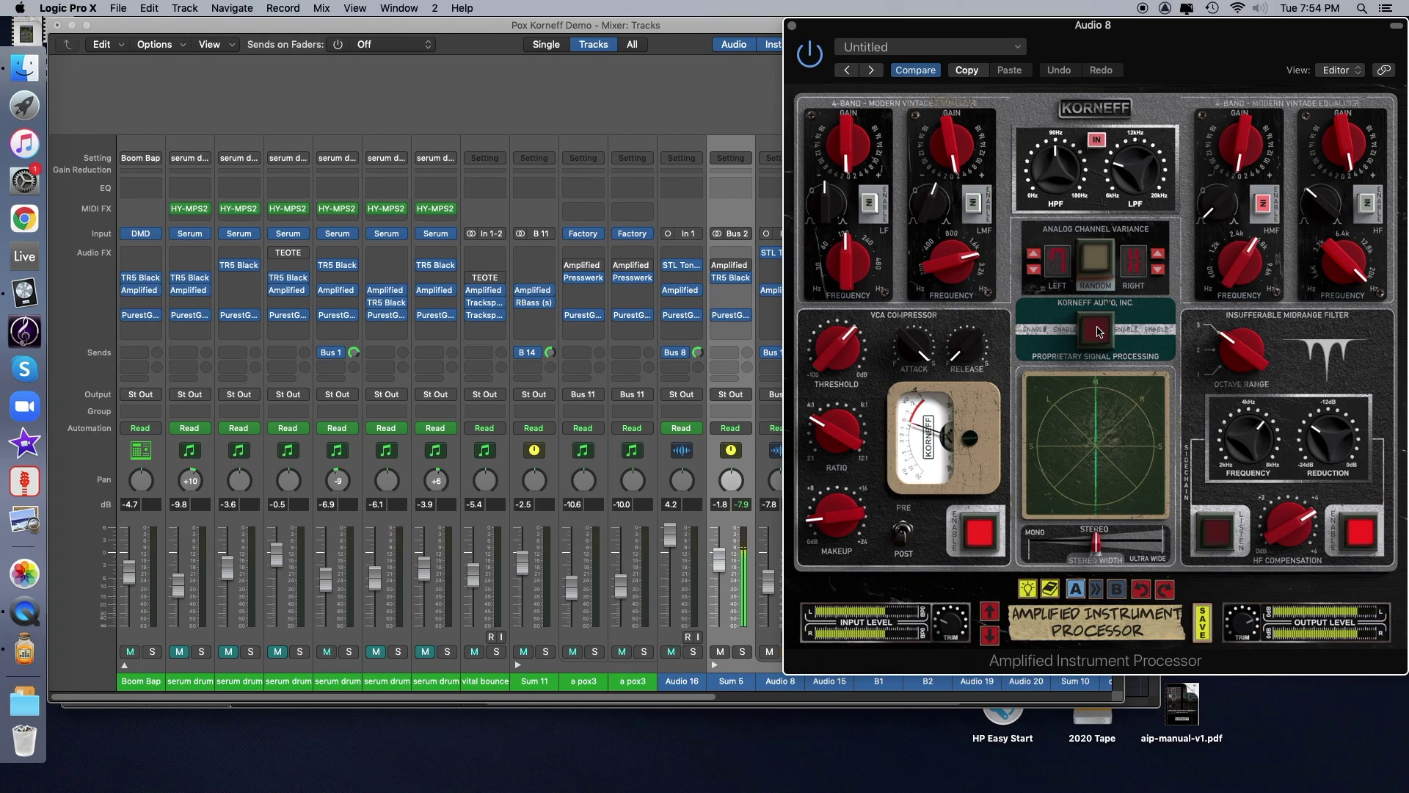
pyautogui.click(1097, 330)
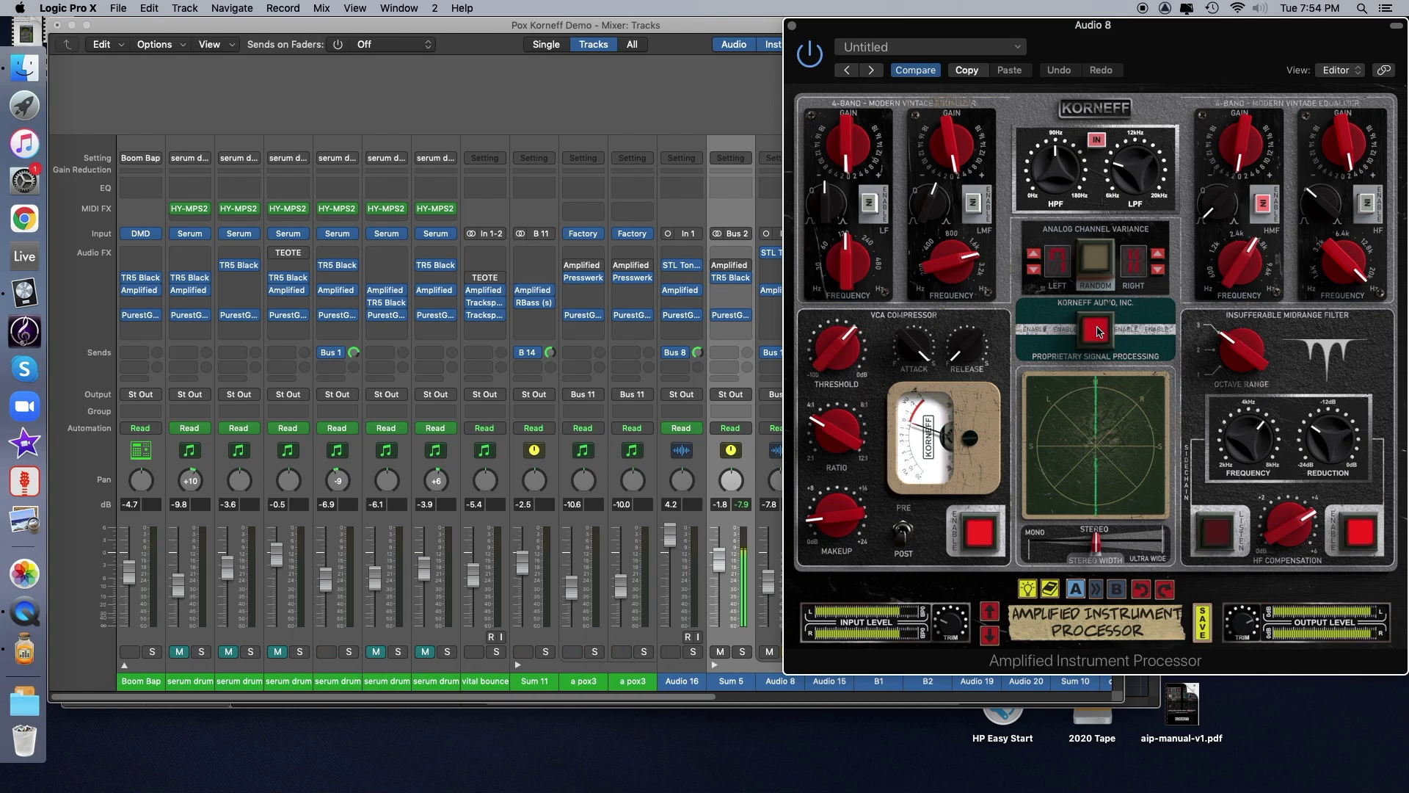
pyautogui.click(1097, 330)
pyautogui.click(1098, 330)
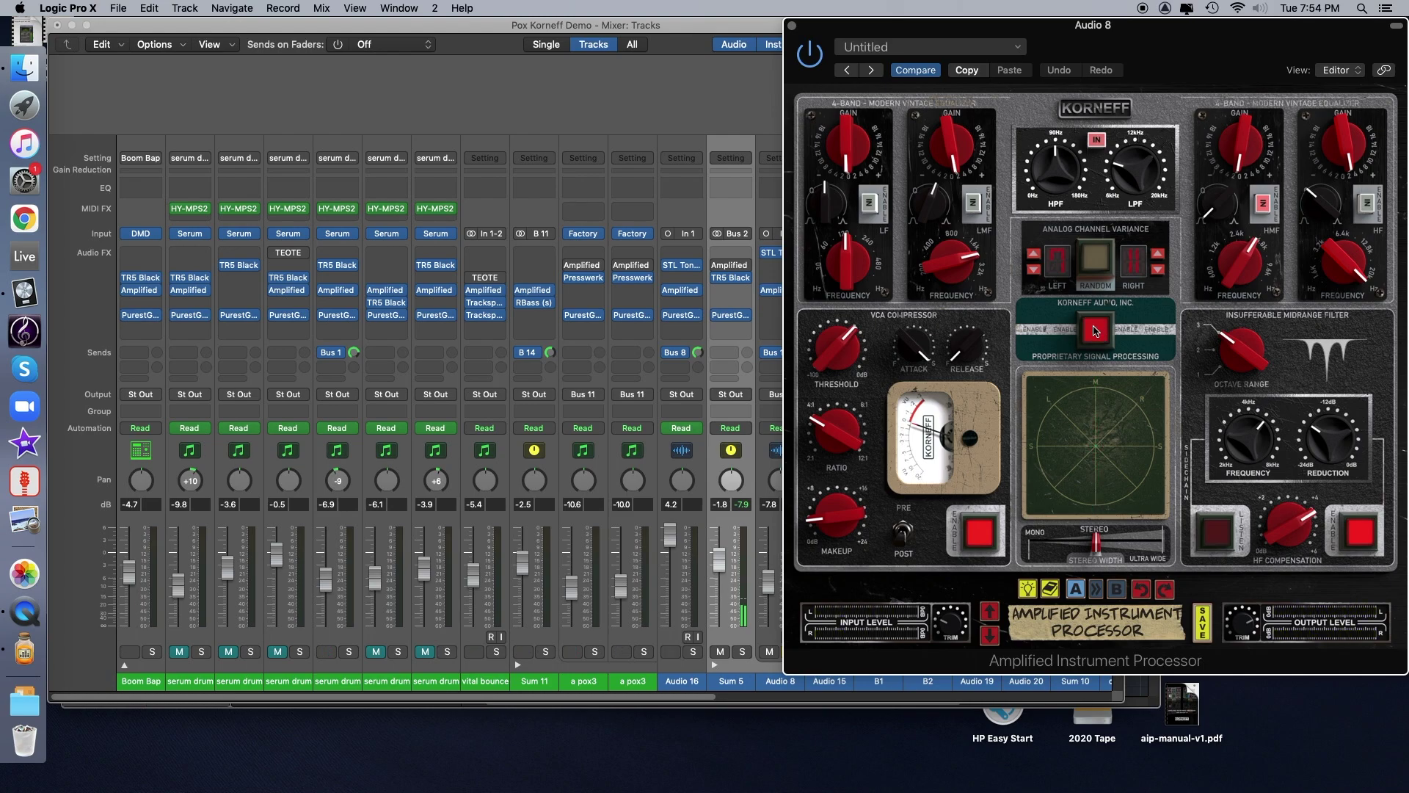
pyautogui.click(1096, 108)
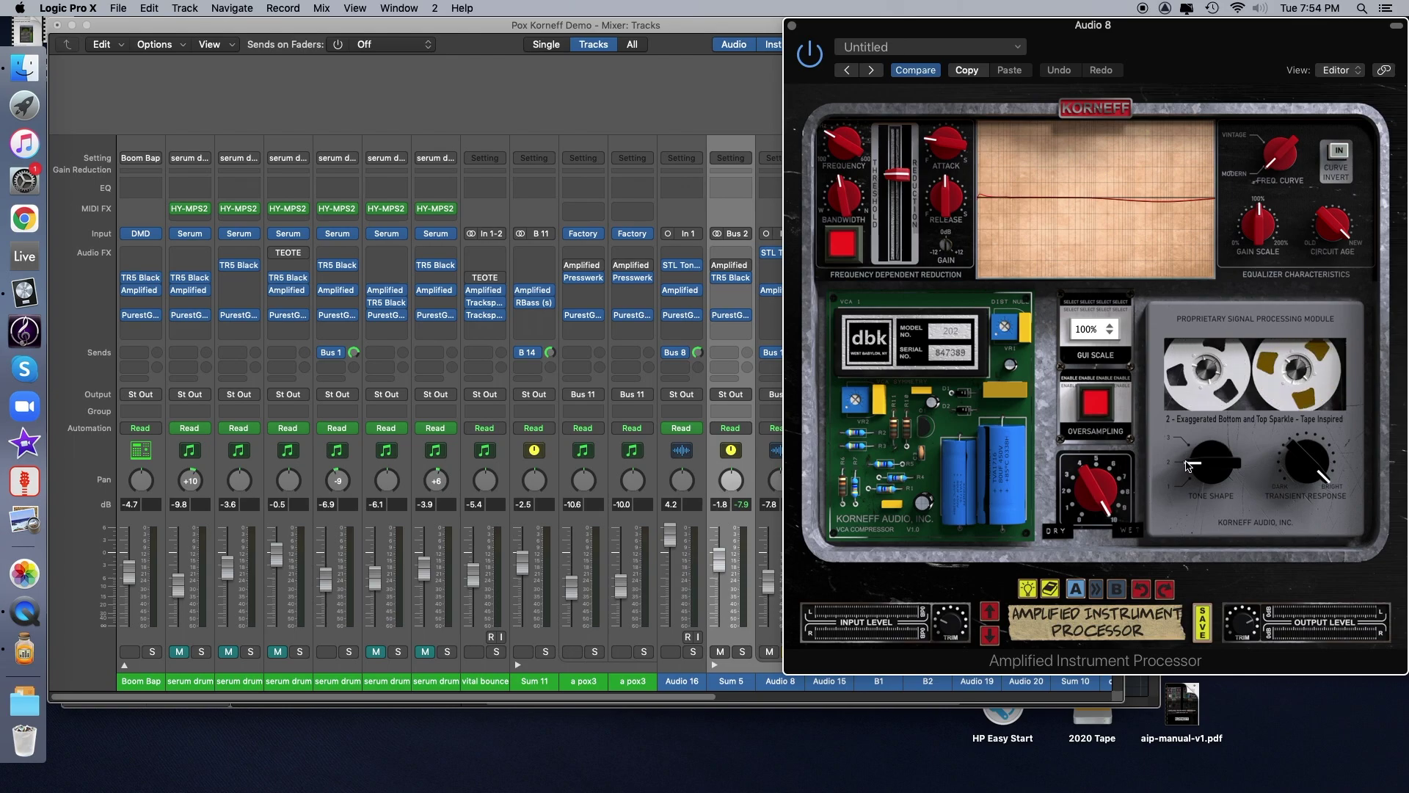
# Audition playback, recentre Transient Response at 12 o'clock, and bring the mixer forward.
pyautogui.press('space')
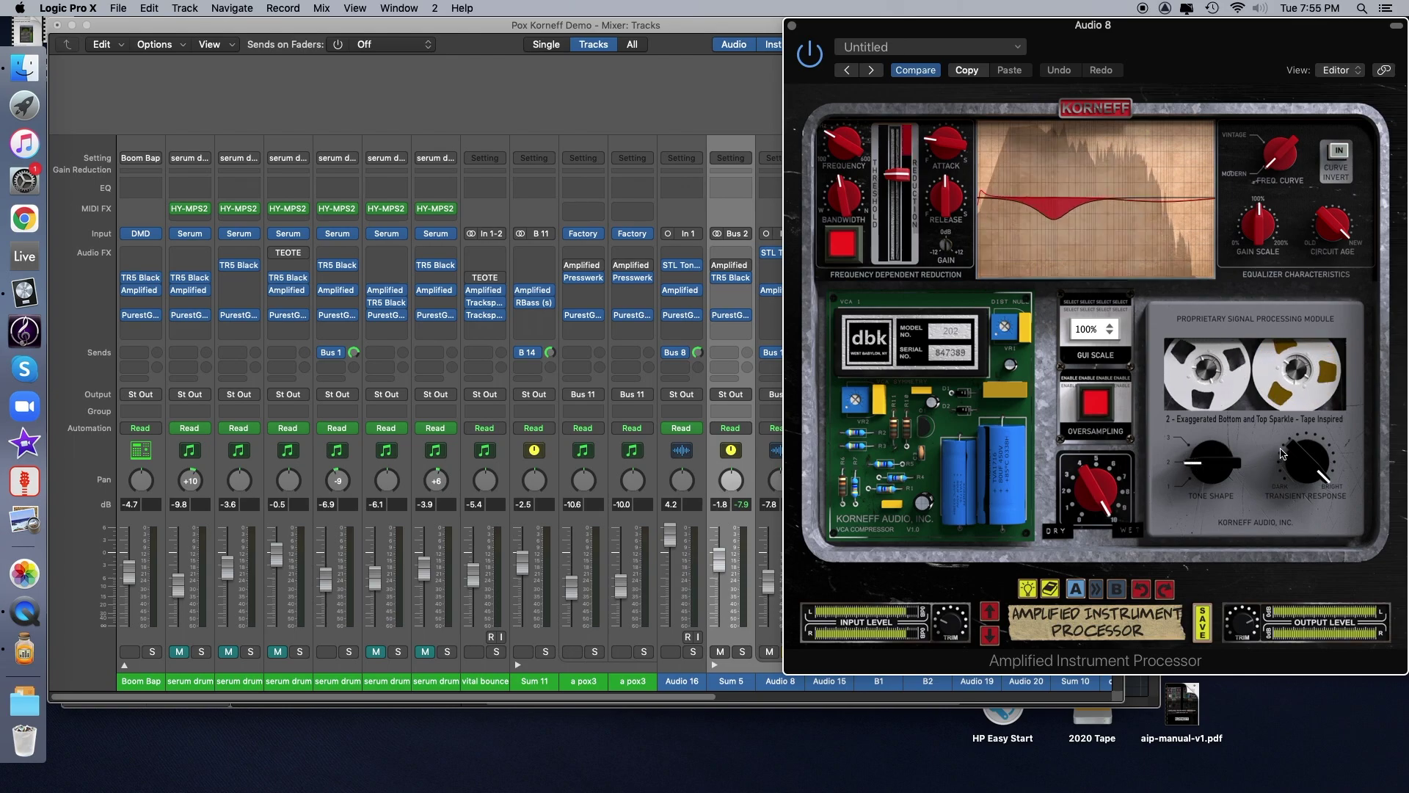
pyautogui.press('space')
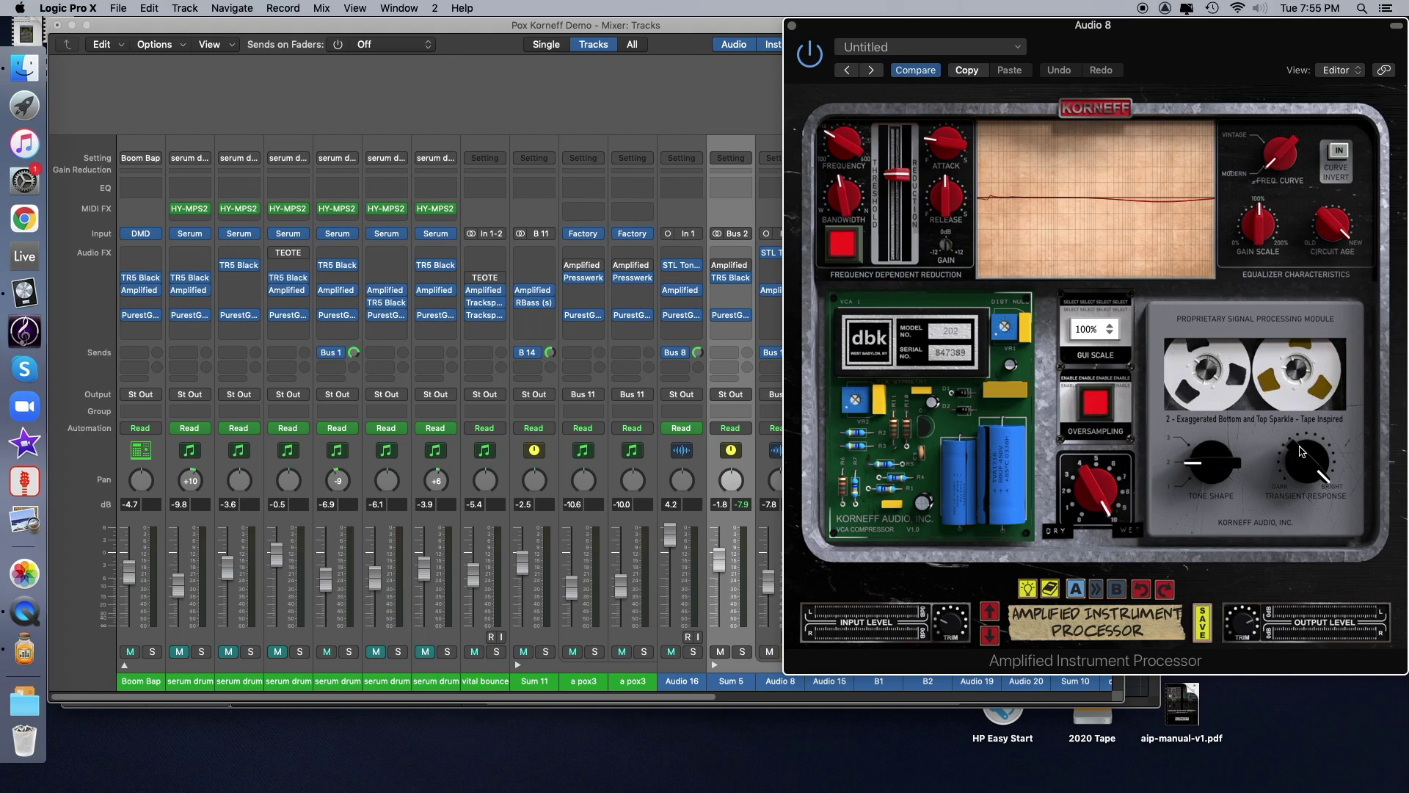
pyautogui.press('space')
pyautogui.moveTo(1301, 451); pyautogui.dragTo(1316, 247)
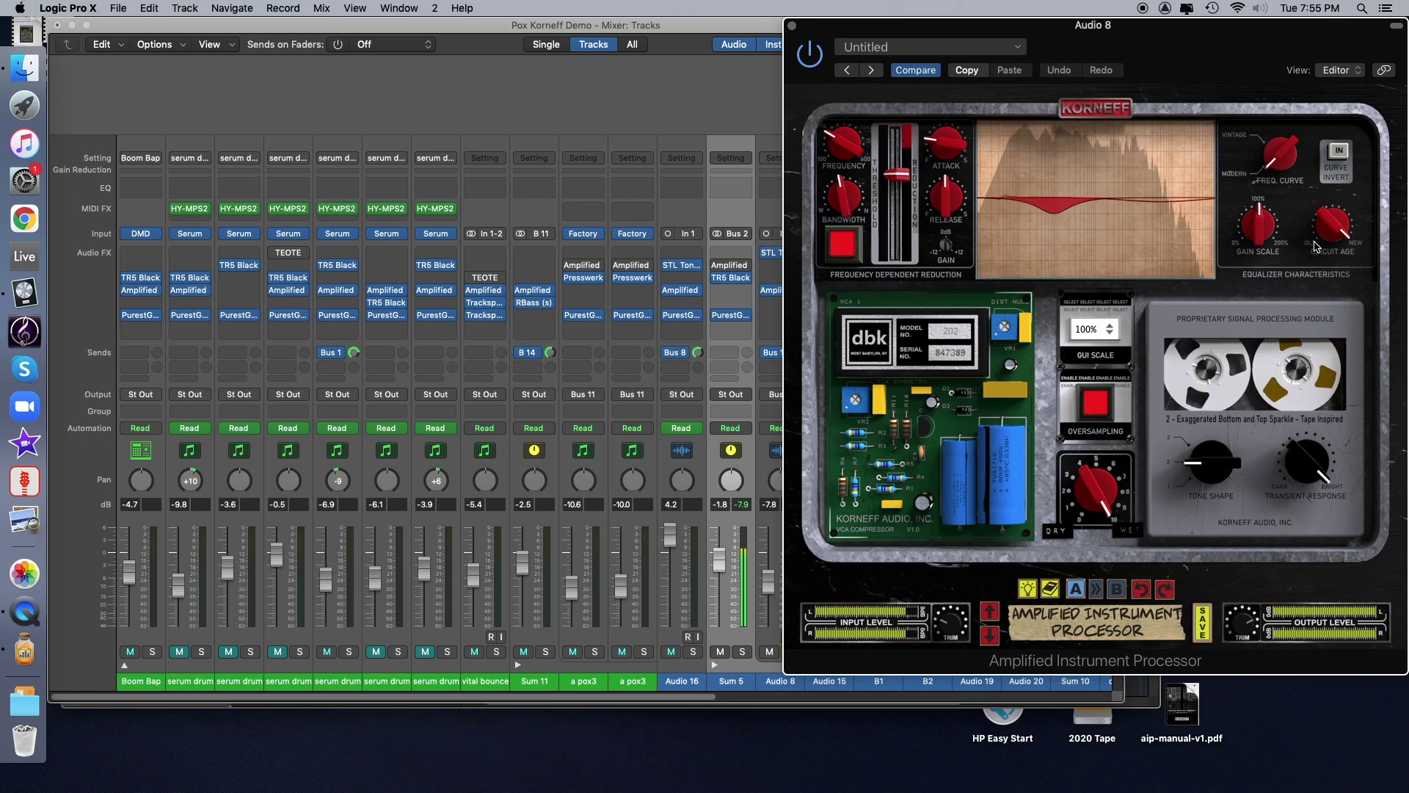
pyautogui.moveTo(1130, 38); pyautogui.dragTo(1164, 40)
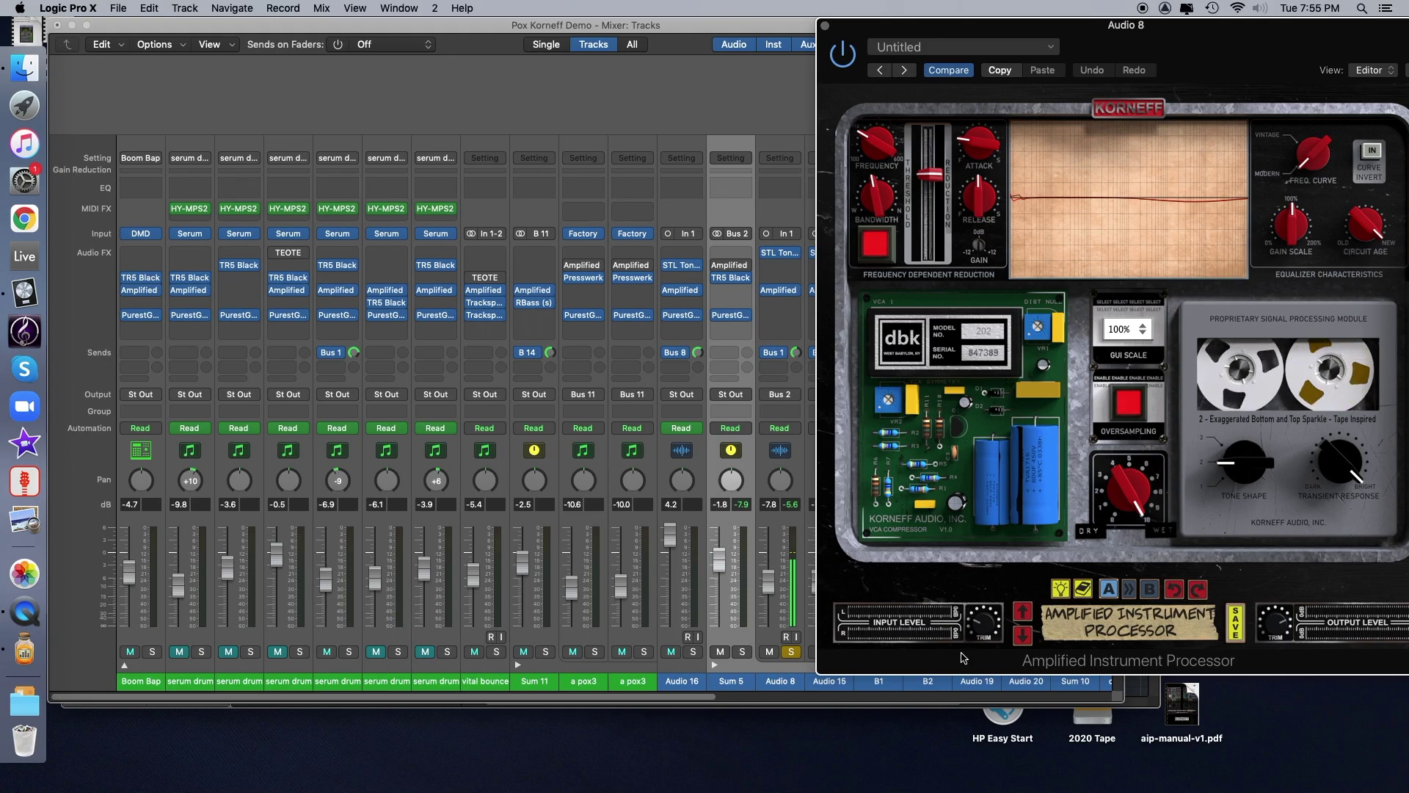
pyautogui.press('super+w')
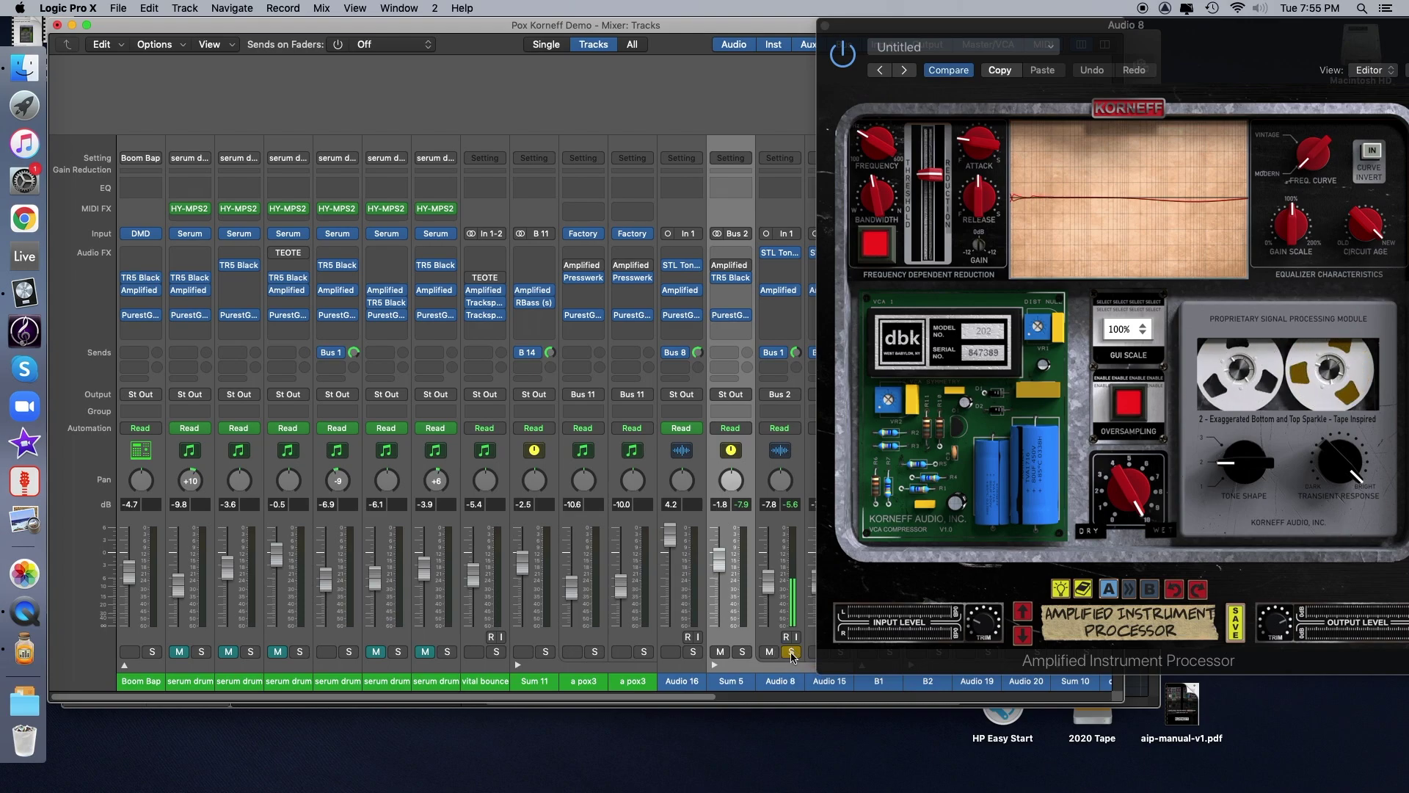
# Unsolo Audio 8, mute Audio 15, and move the plugin window to screen centre.
pyautogui.click(791, 652)
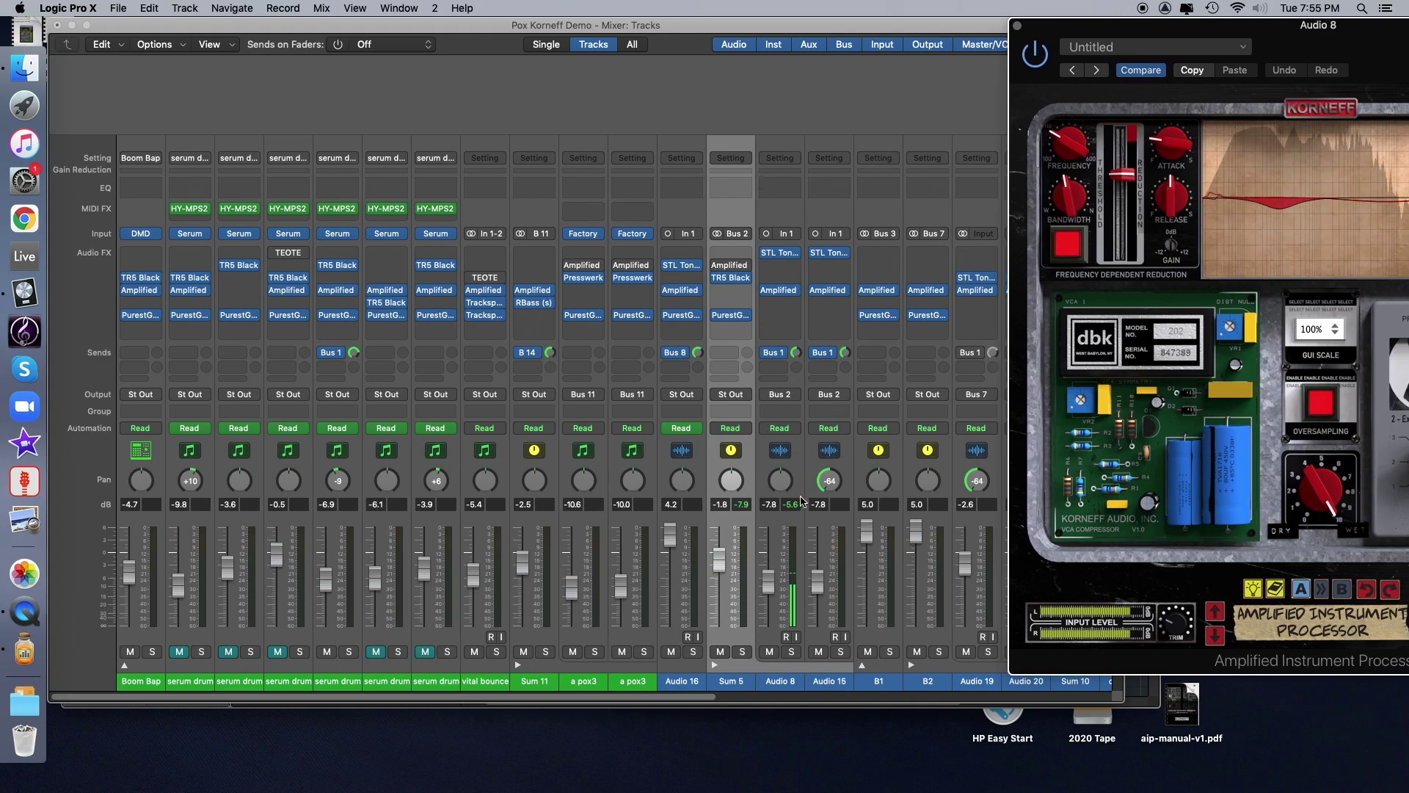
pyautogui.click(820, 654)
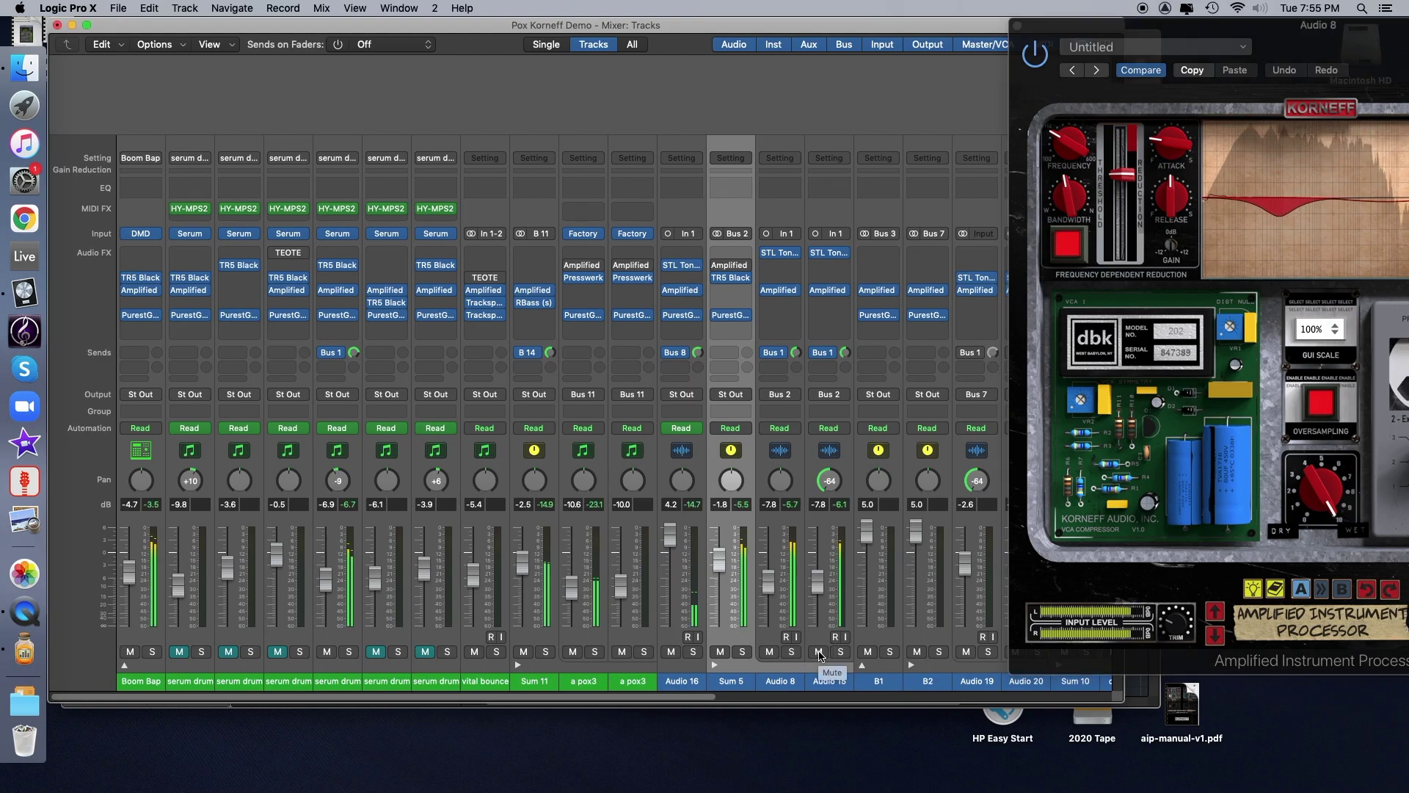
pyautogui.click(820, 654)
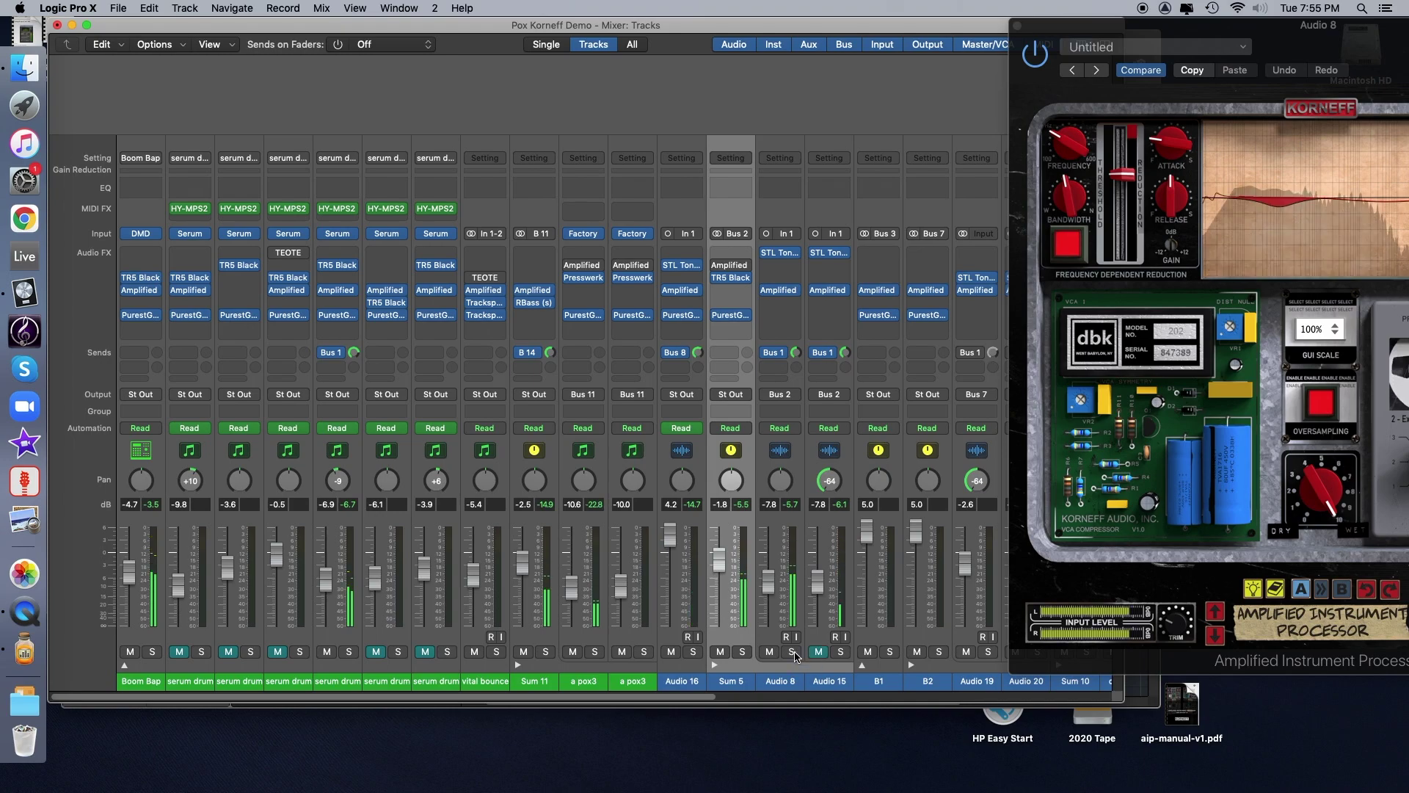
pyautogui.moveTo(1319, 51); pyautogui.dragTo(880, 51)
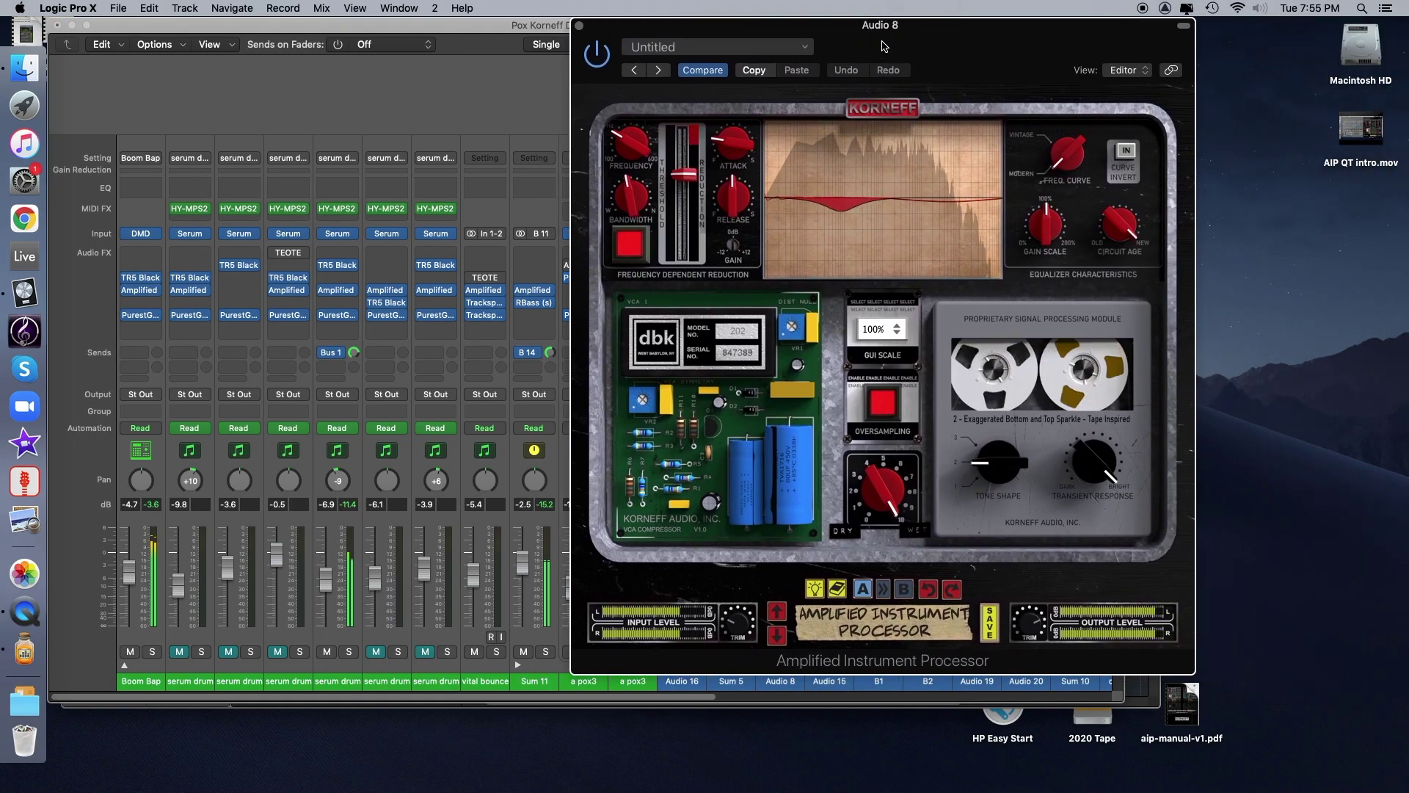
# Audition Transient Response on Dark, return it to Bright, then set Tone Shape to mode 1.
pyautogui.moveTo(1085, 531); pyautogui.dragTo(1089, 674)
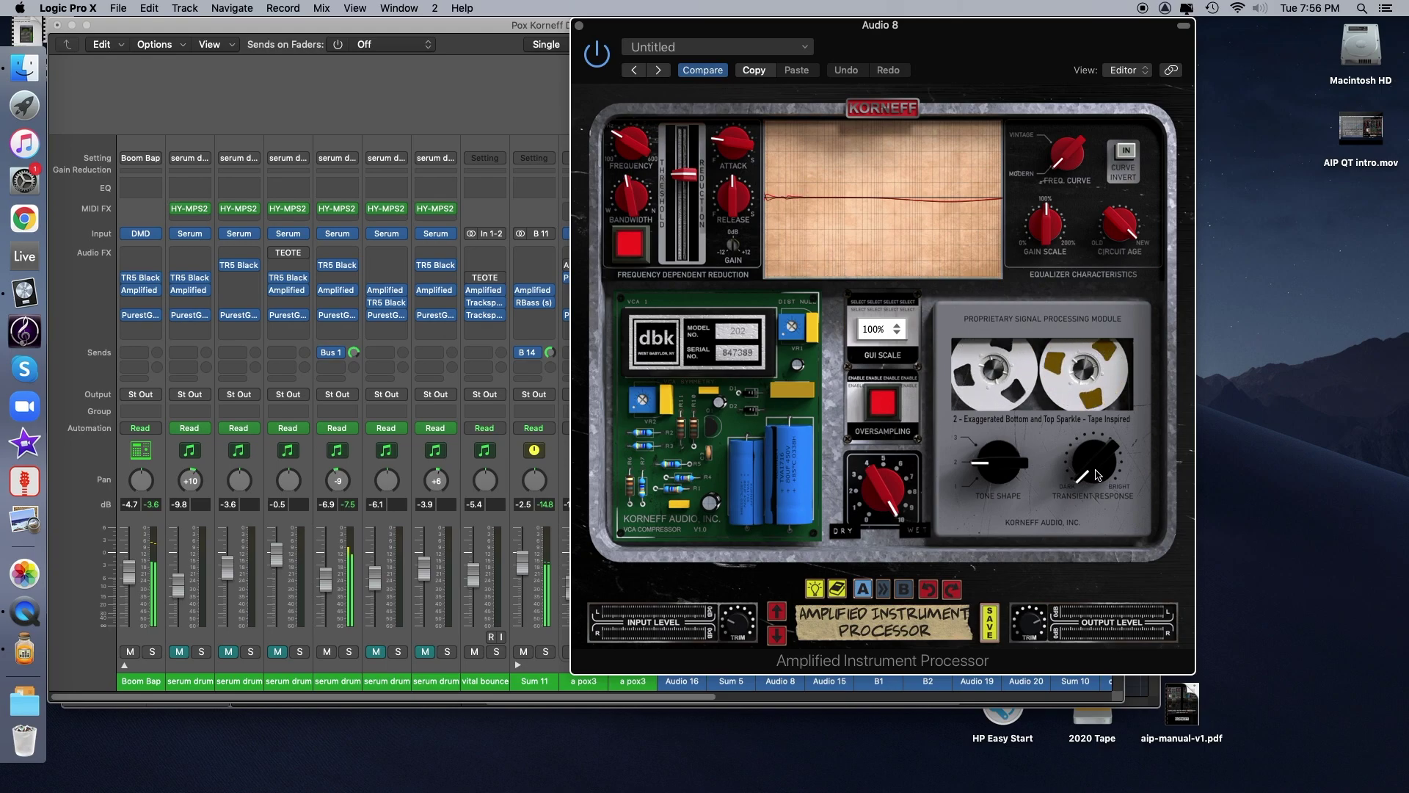
pyautogui.moveTo(1098, 476); pyautogui.dragTo(1120, 278)
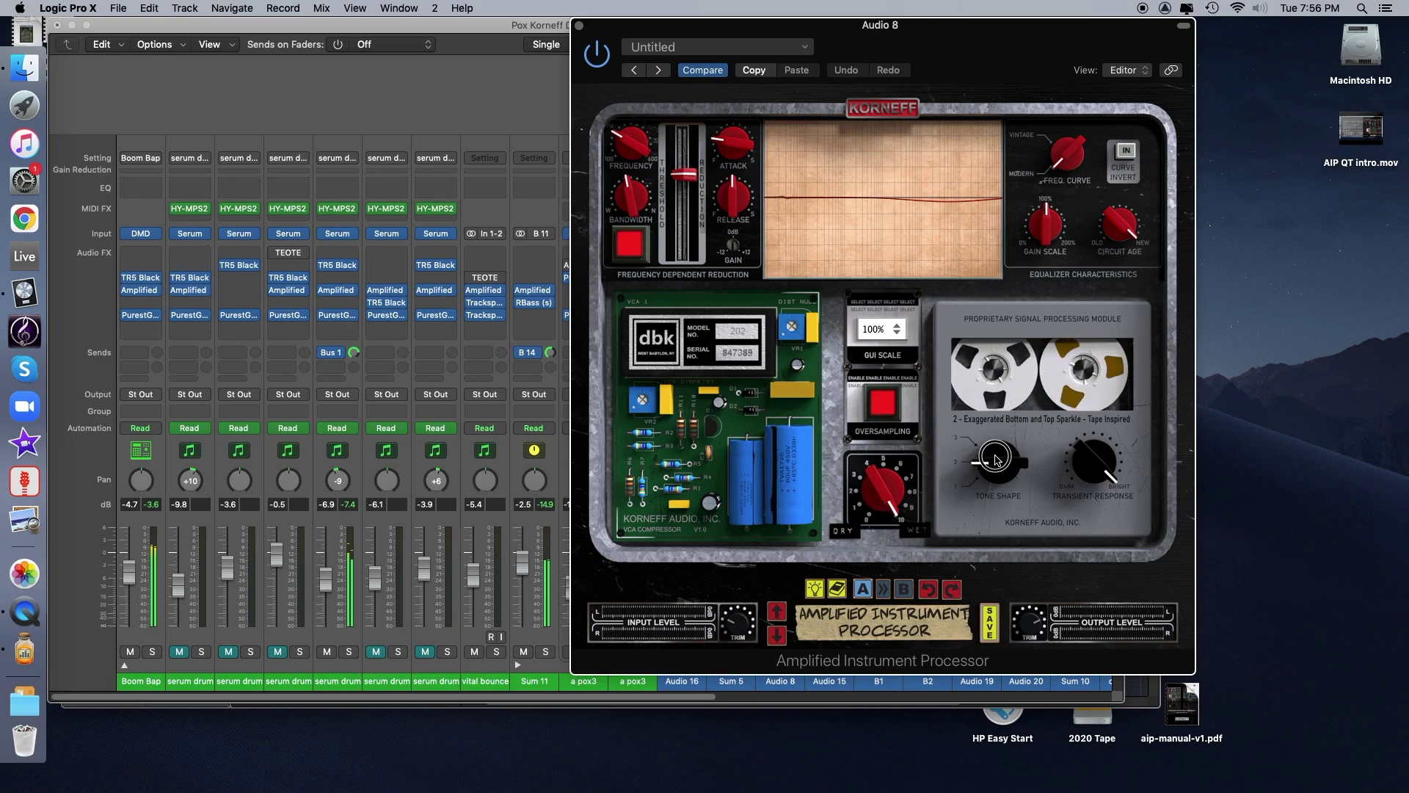
pyautogui.moveTo(996, 460); pyautogui.dragTo(990, 510)
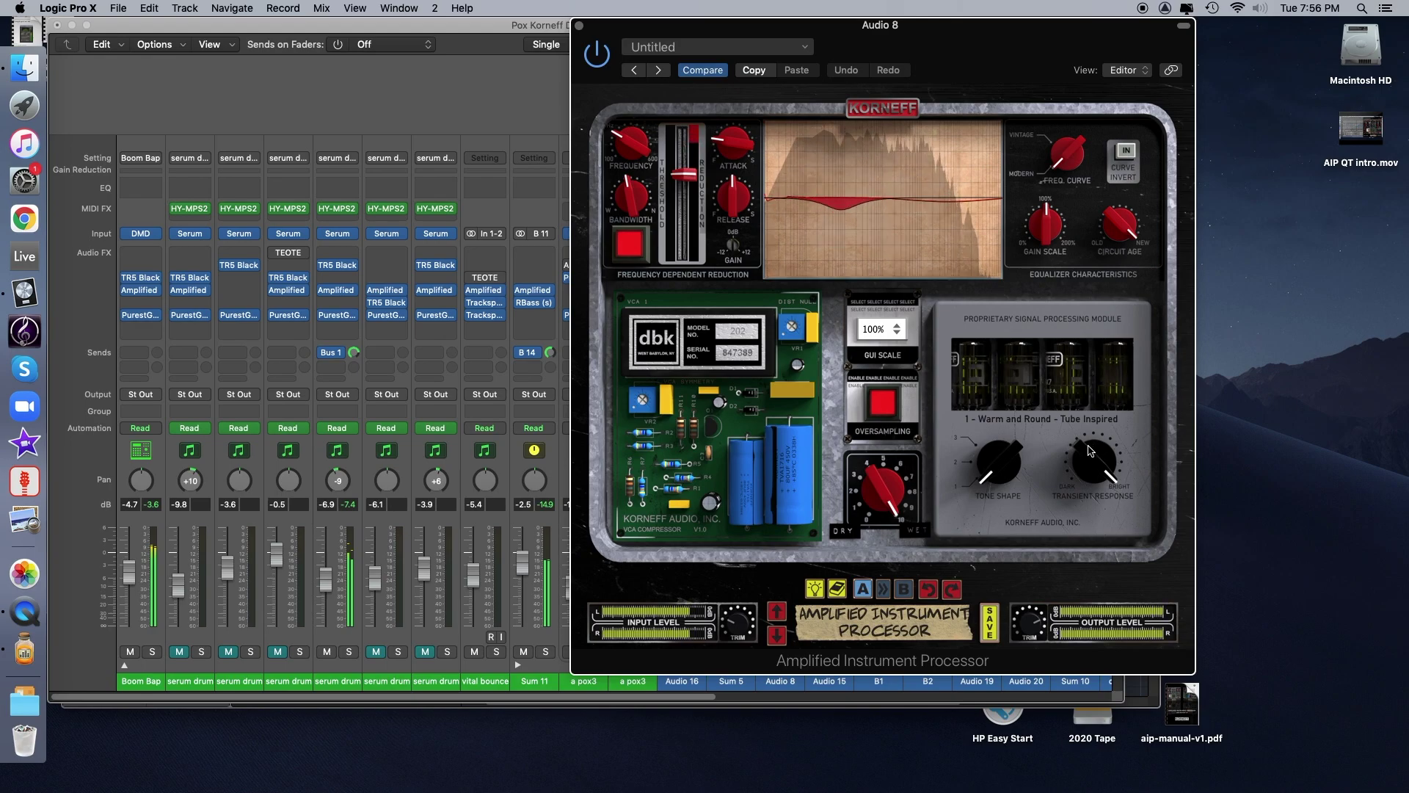
# Sweep Transient Response to Dark then full Bright, and set Tone Shape to mode 3.
pyautogui.moveTo(1090, 451); pyautogui.dragTo(1090, 522)
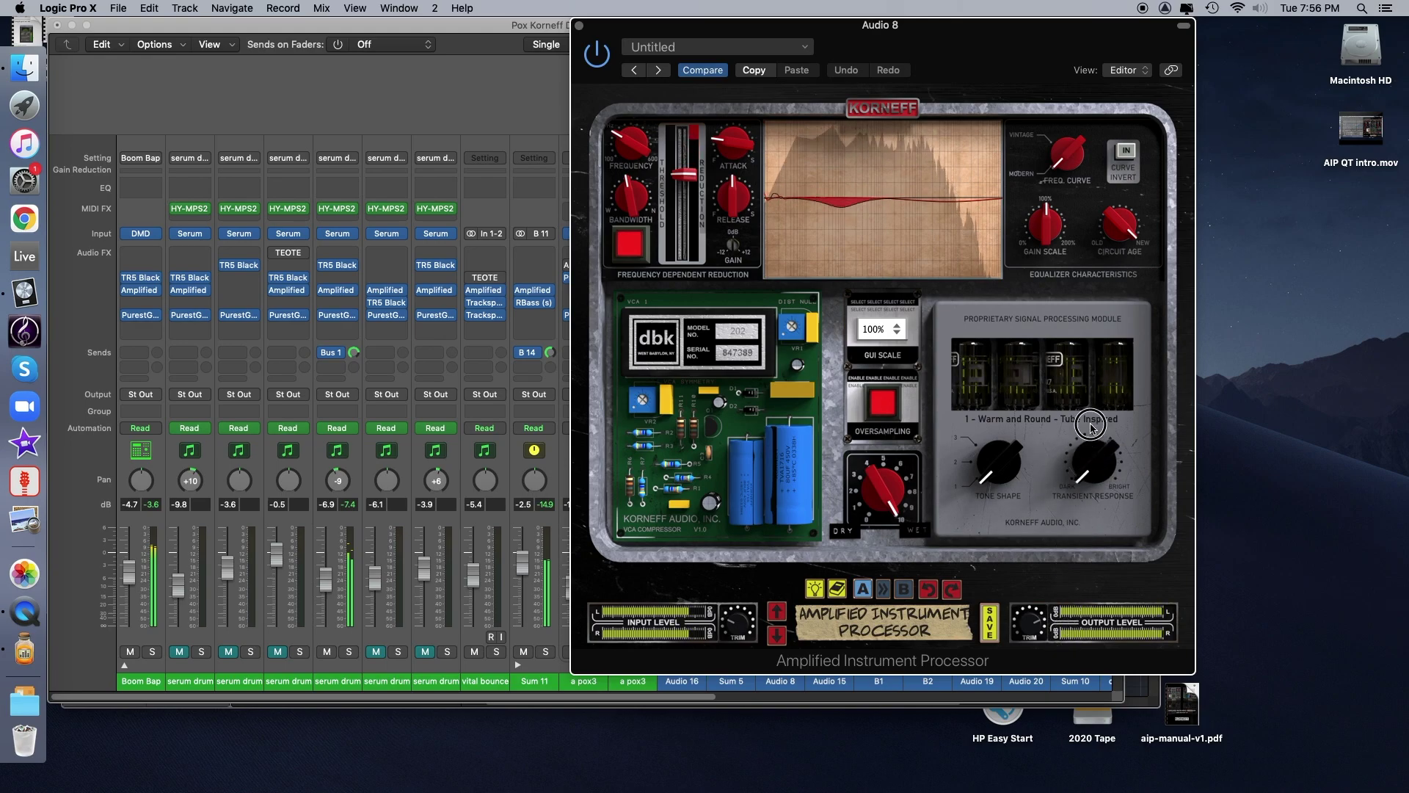
pyautogui.moveTo(1090, 427); pyautogui.dragTo(1115, 278)
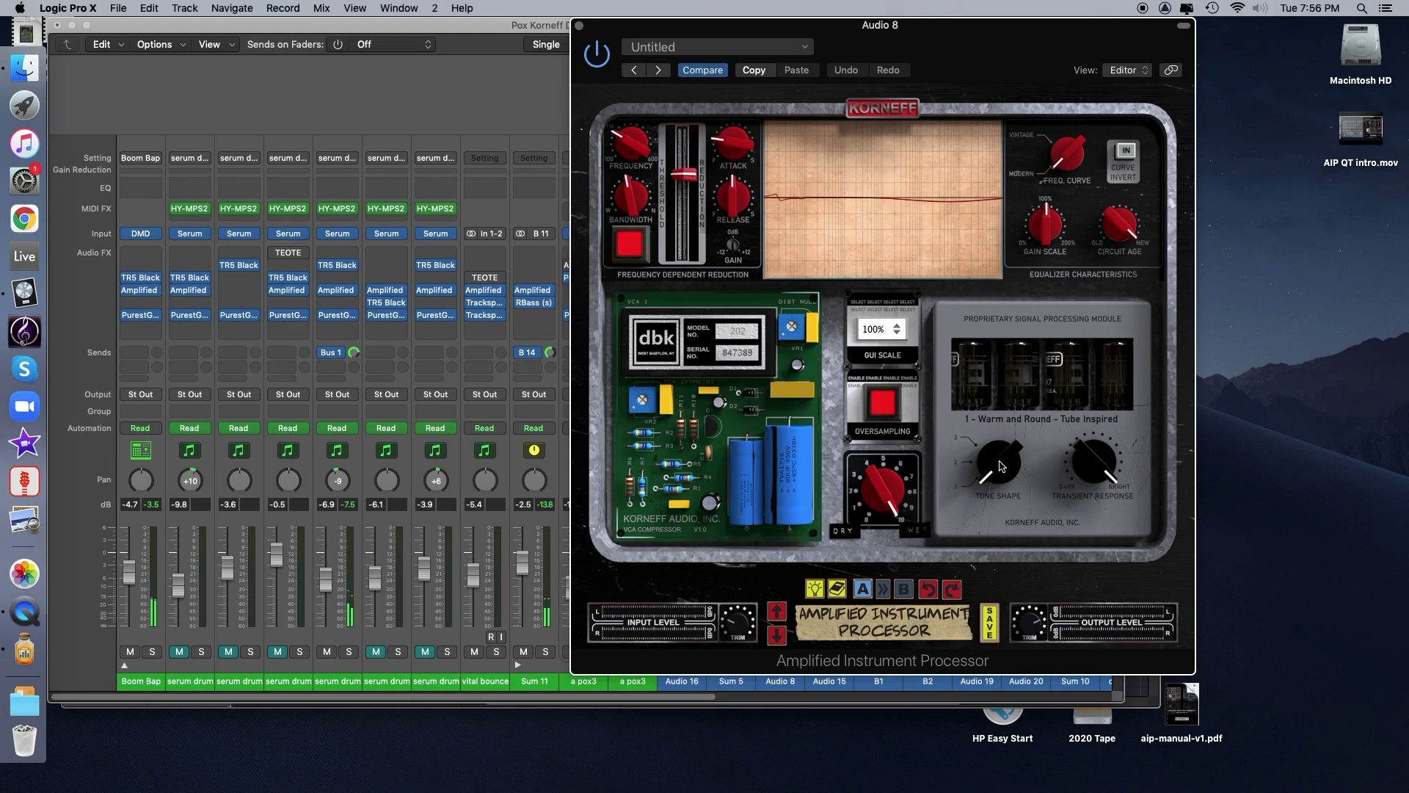
pyautogui.moveTo(1000, 464); pyautogui.dragTo(1035, 382)
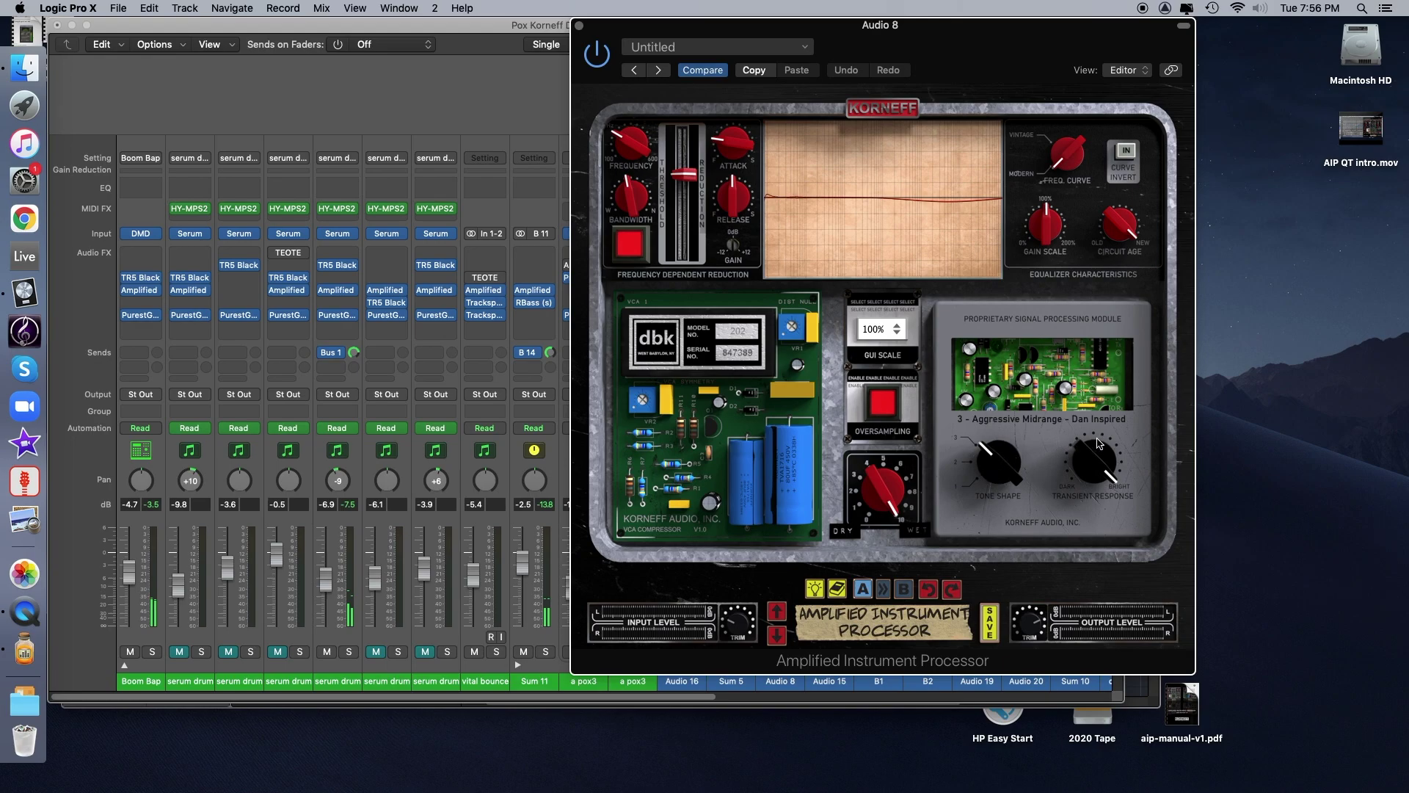
# Play the guitar in mode 3 and ease Transient Response from Bright toward Dark.
pyautogui.press('space')
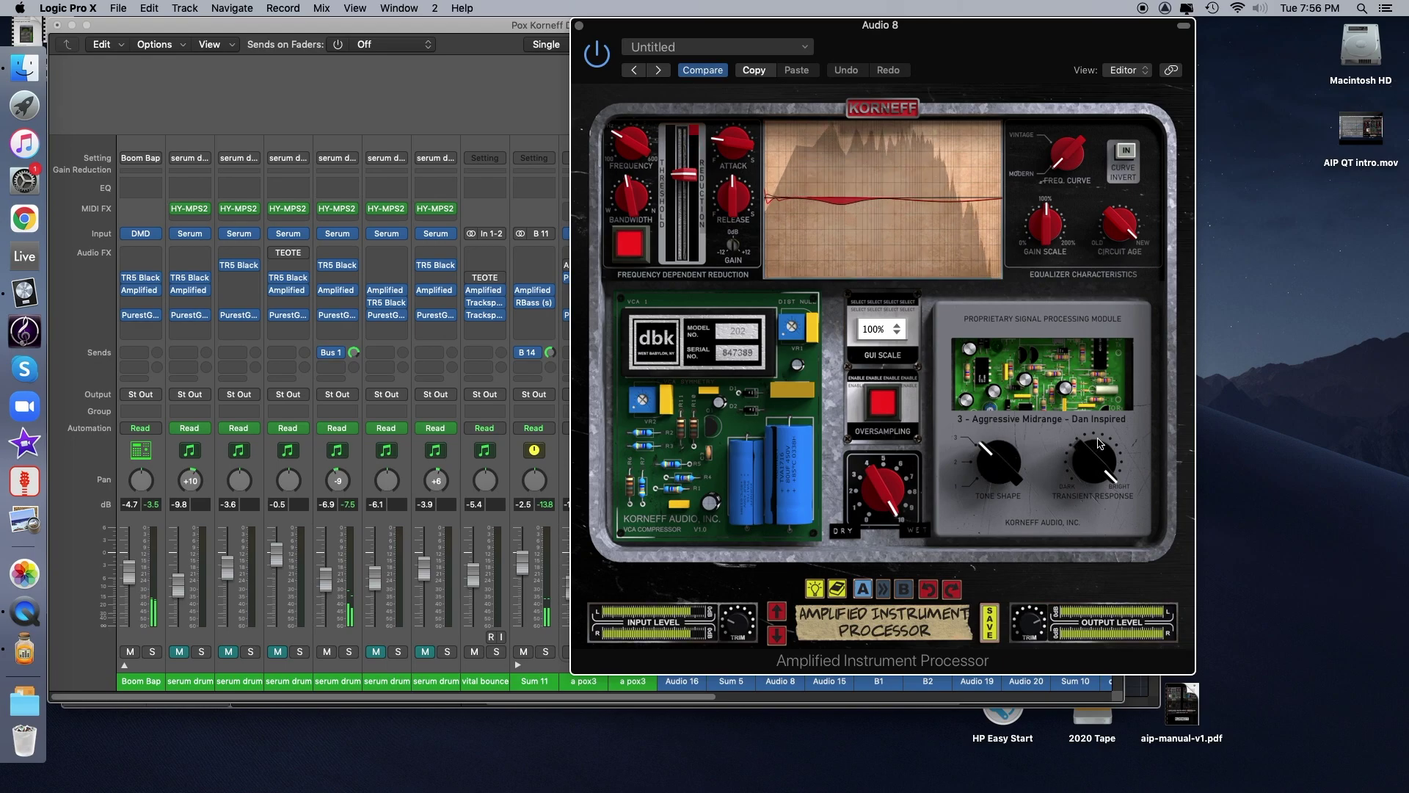
pyautogui.moveTo(1083, 449); pyautogui.dragTo(1061, 395)
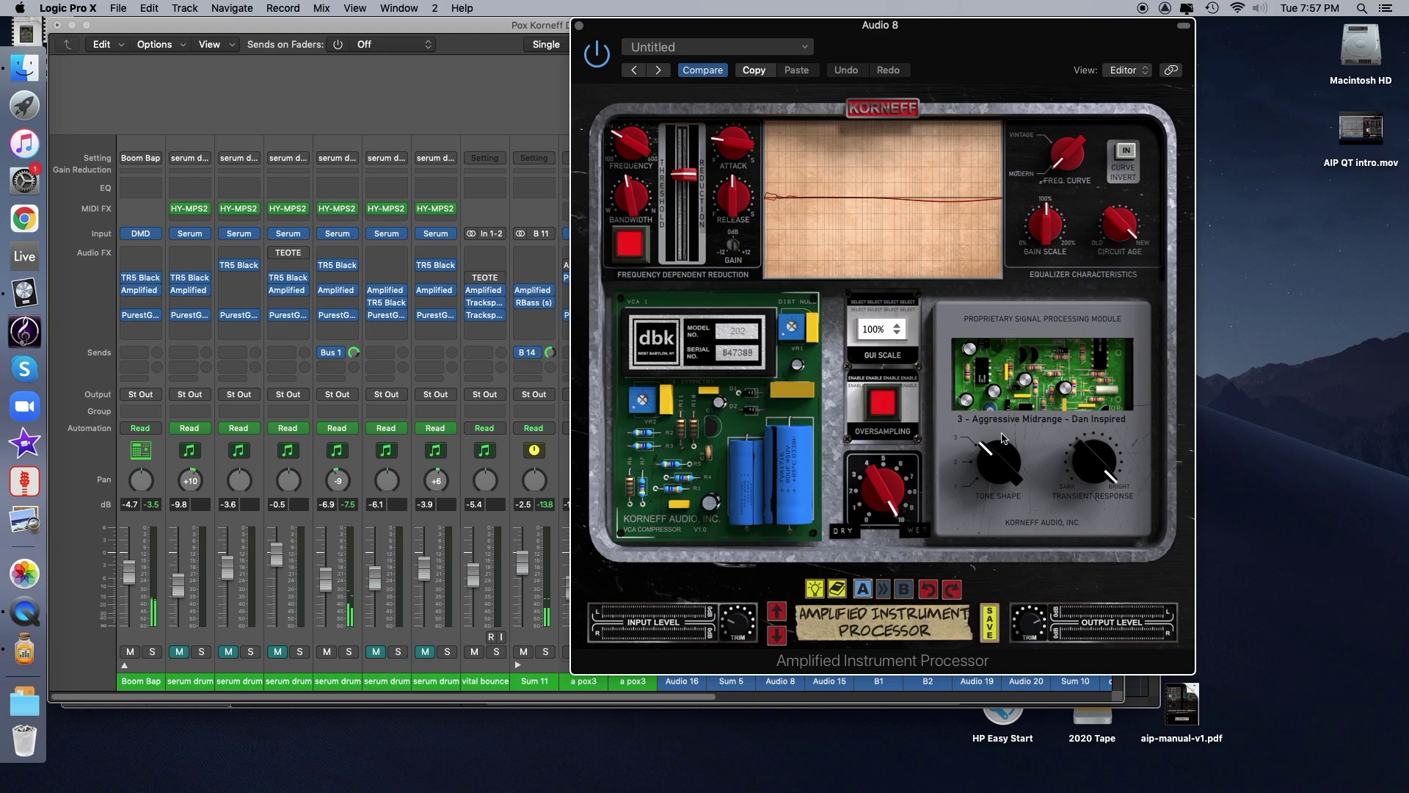
# During playback, compare Tone Shape modes 1 and 3, then settle on mode 2, Tape Inspired.
pyautogui.press('space')
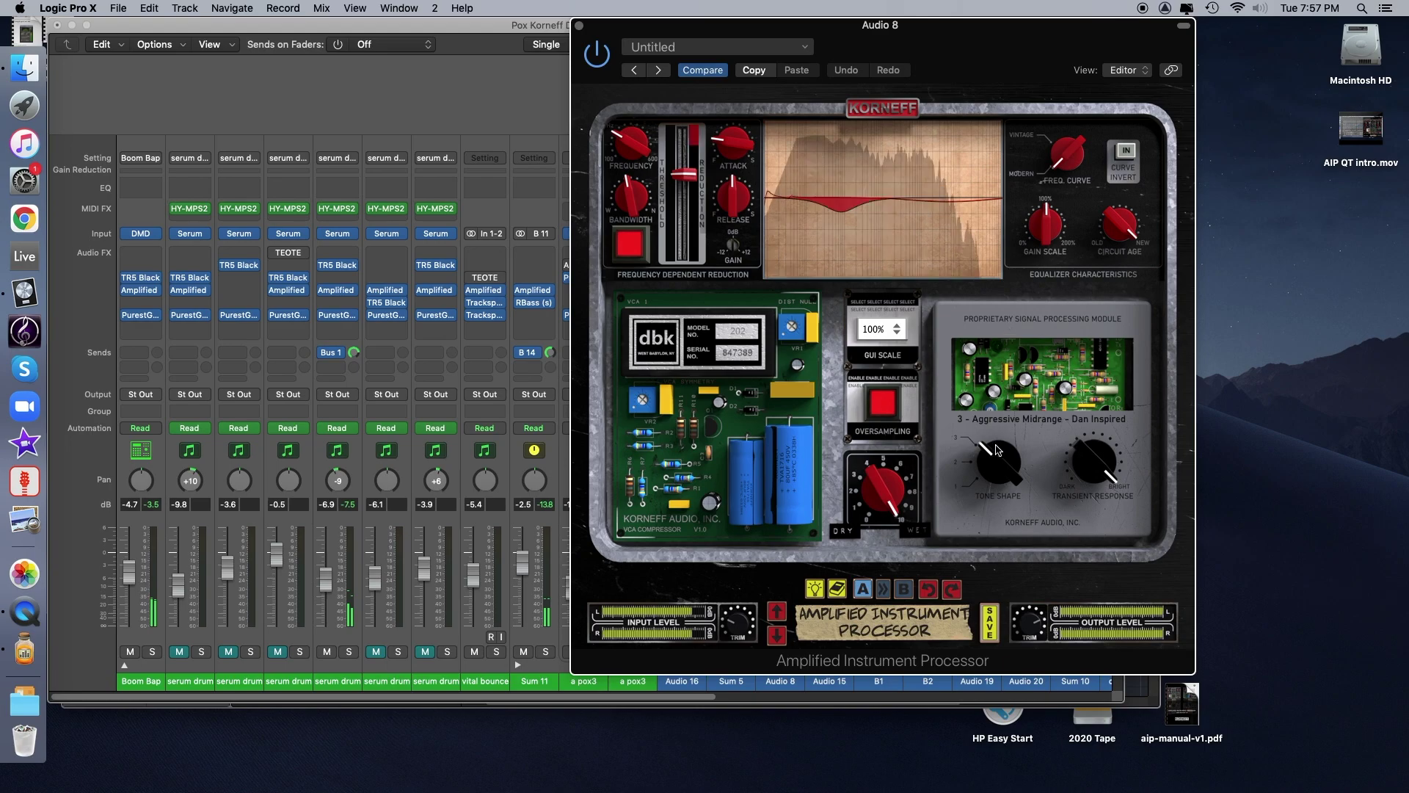
pyautogui.moveTo(995, 453); pyautogui.dragTo(998, 502)
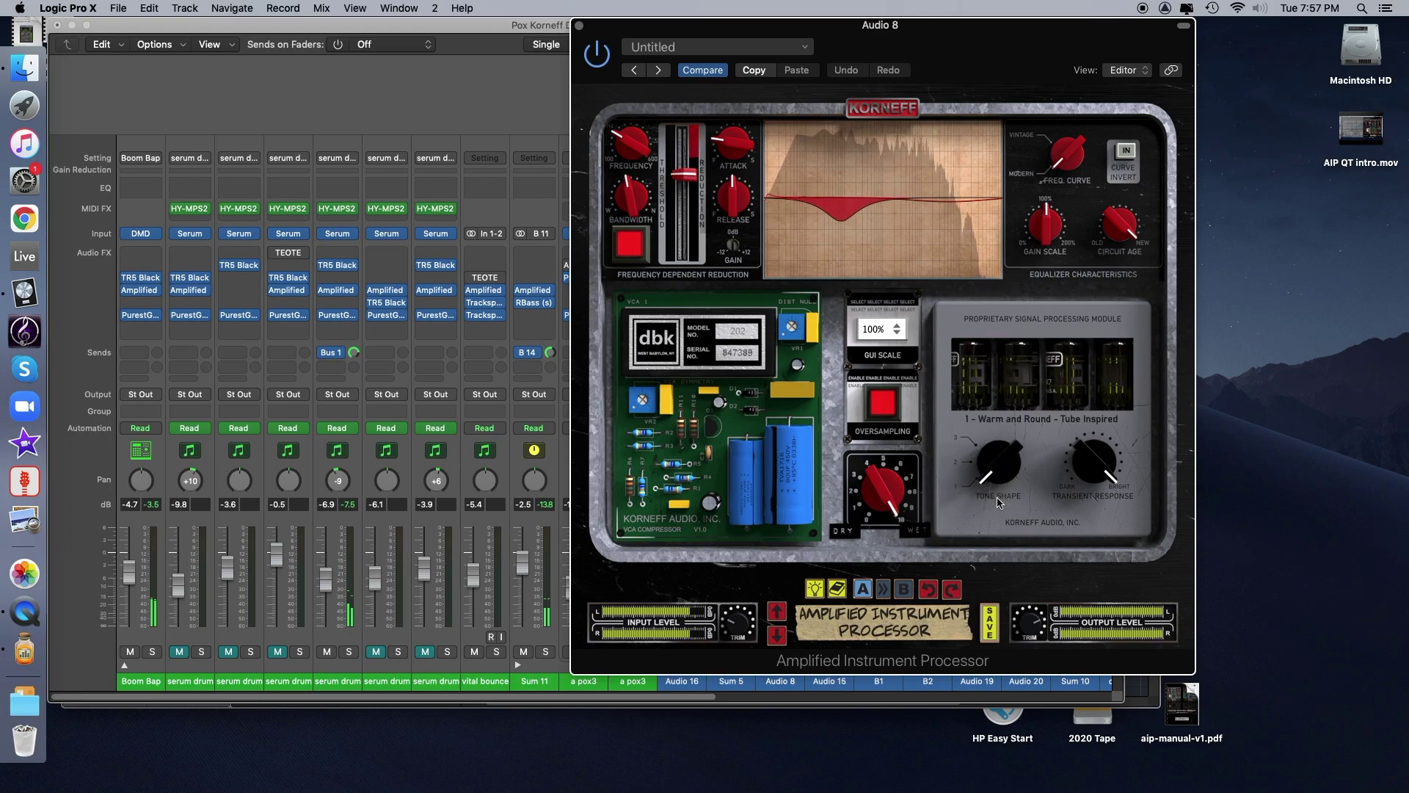
pyautogui.moveTo(1003, 471); pyautogui.dragTo(997, 433)
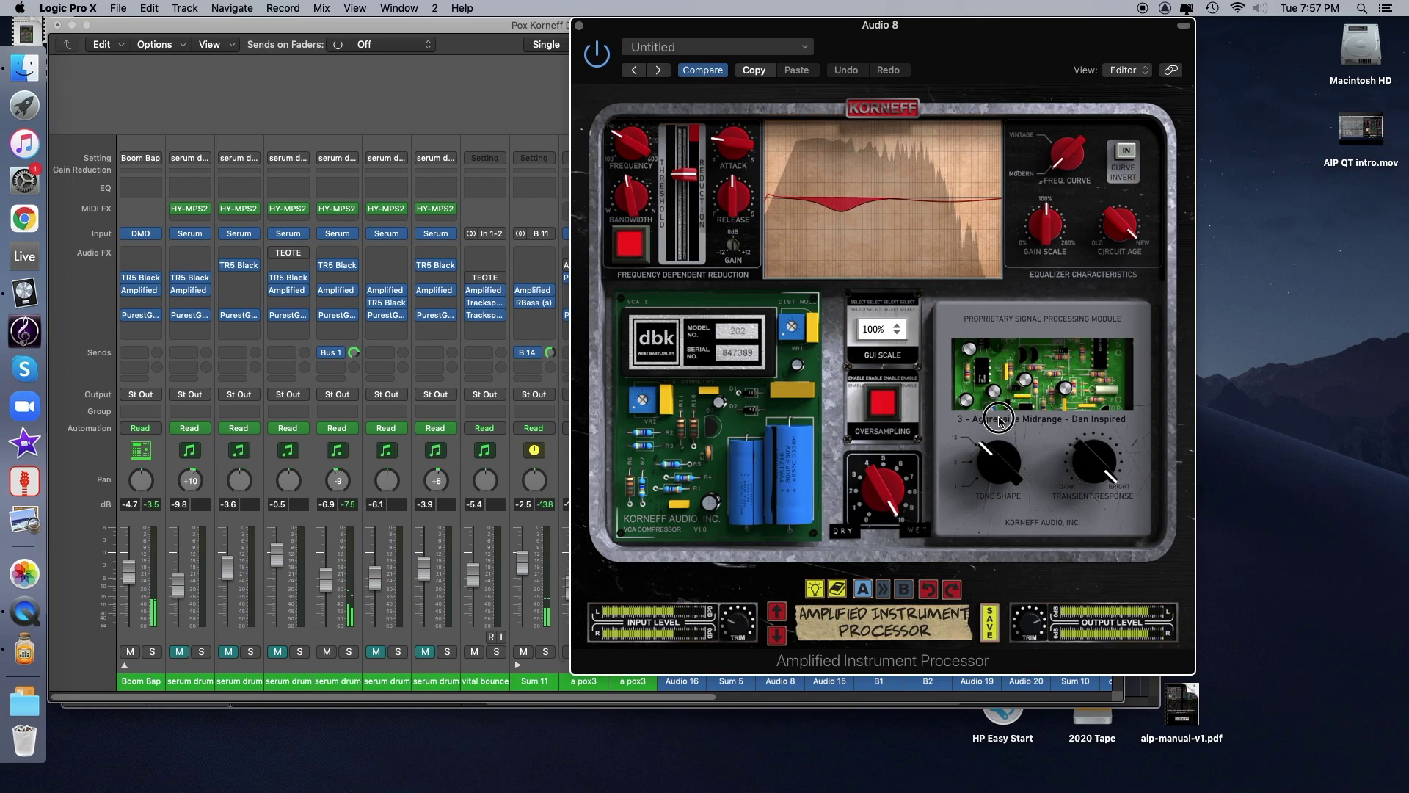
pyautogui.moveTo(997, 454); pyautogui.dragTo(996, 467)
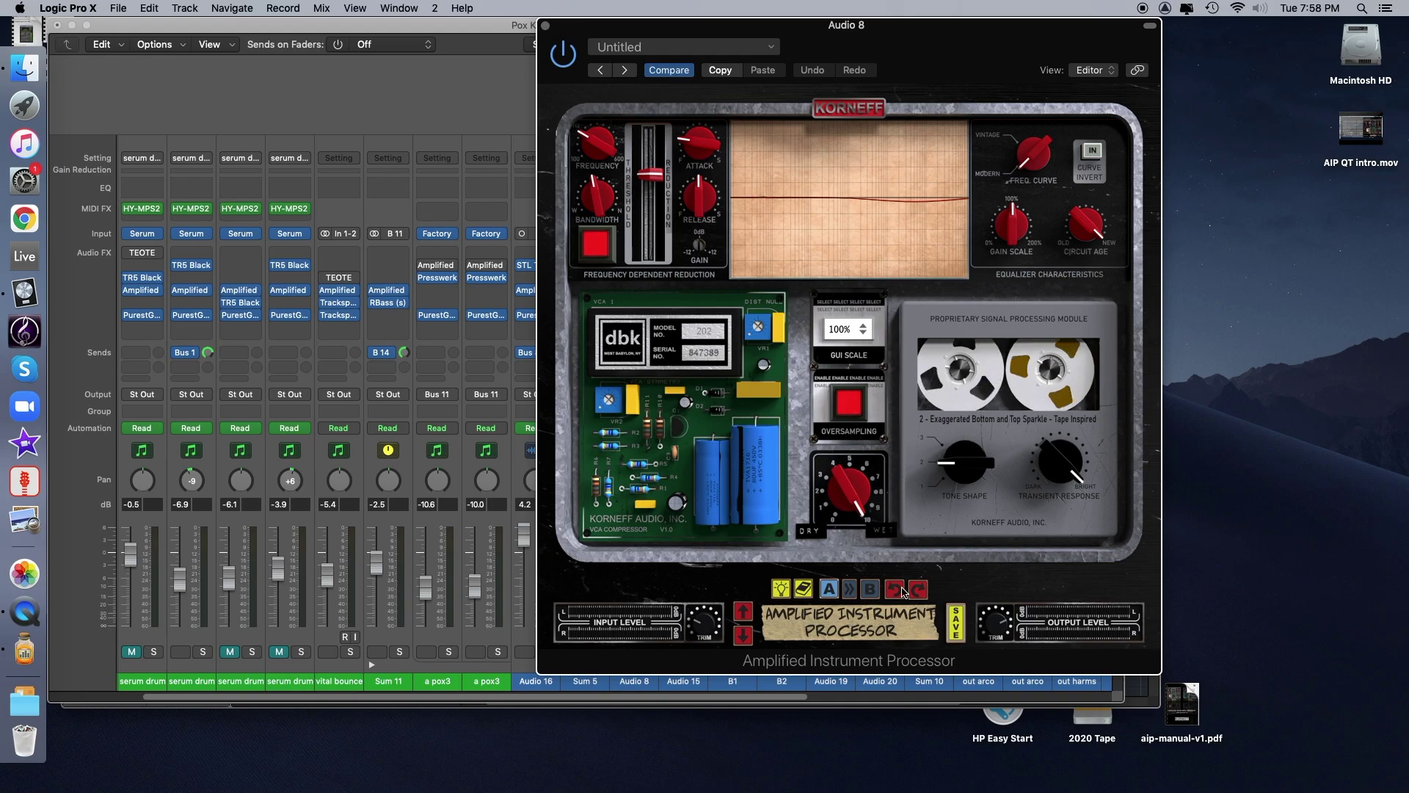
# Move the plugin window right, check the -11.4 dB input and 11.8 dB output trims, and play briefly.
pyautogui.moveTo(808, 24); pyautogui.dragTo(1002, 24)
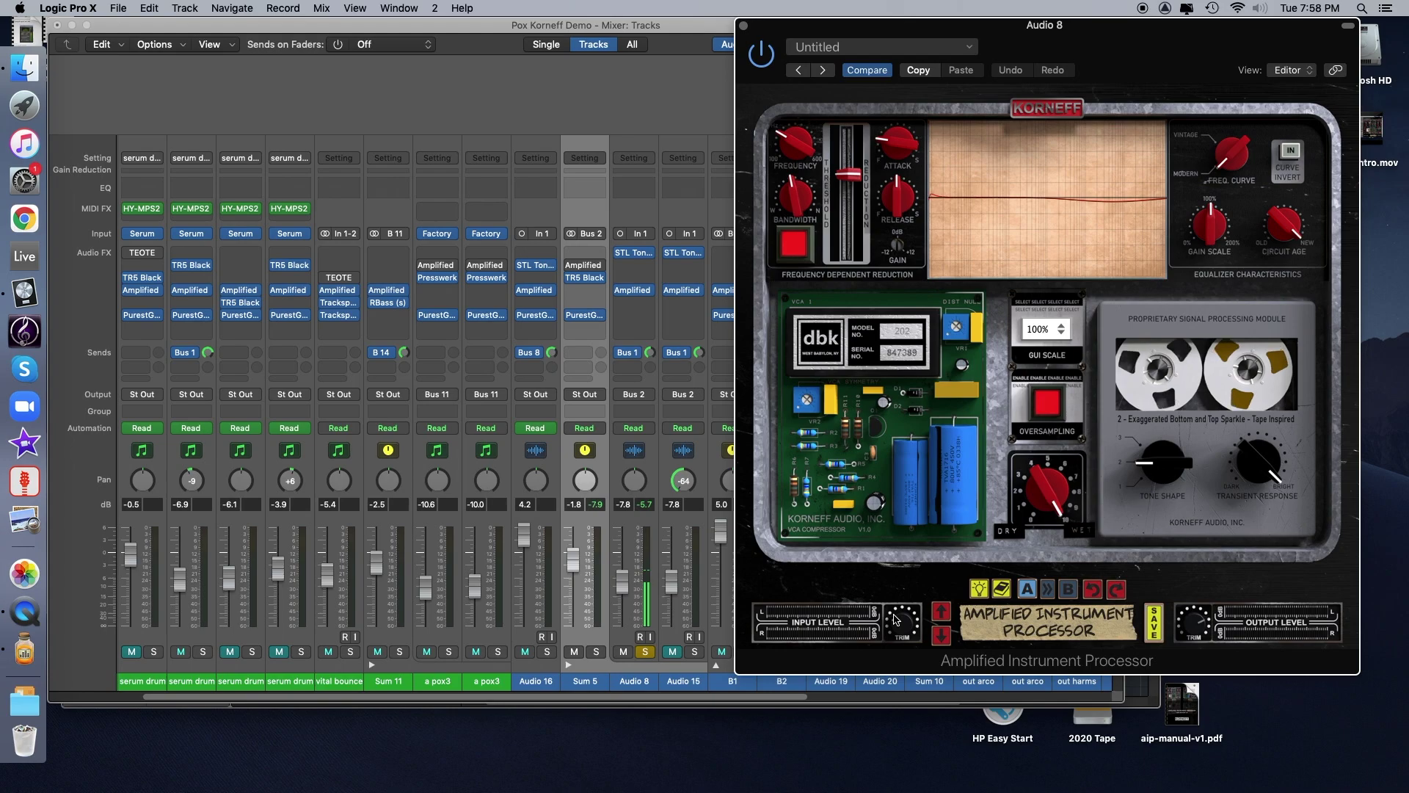
pyautogui.moveTo(907, 630)
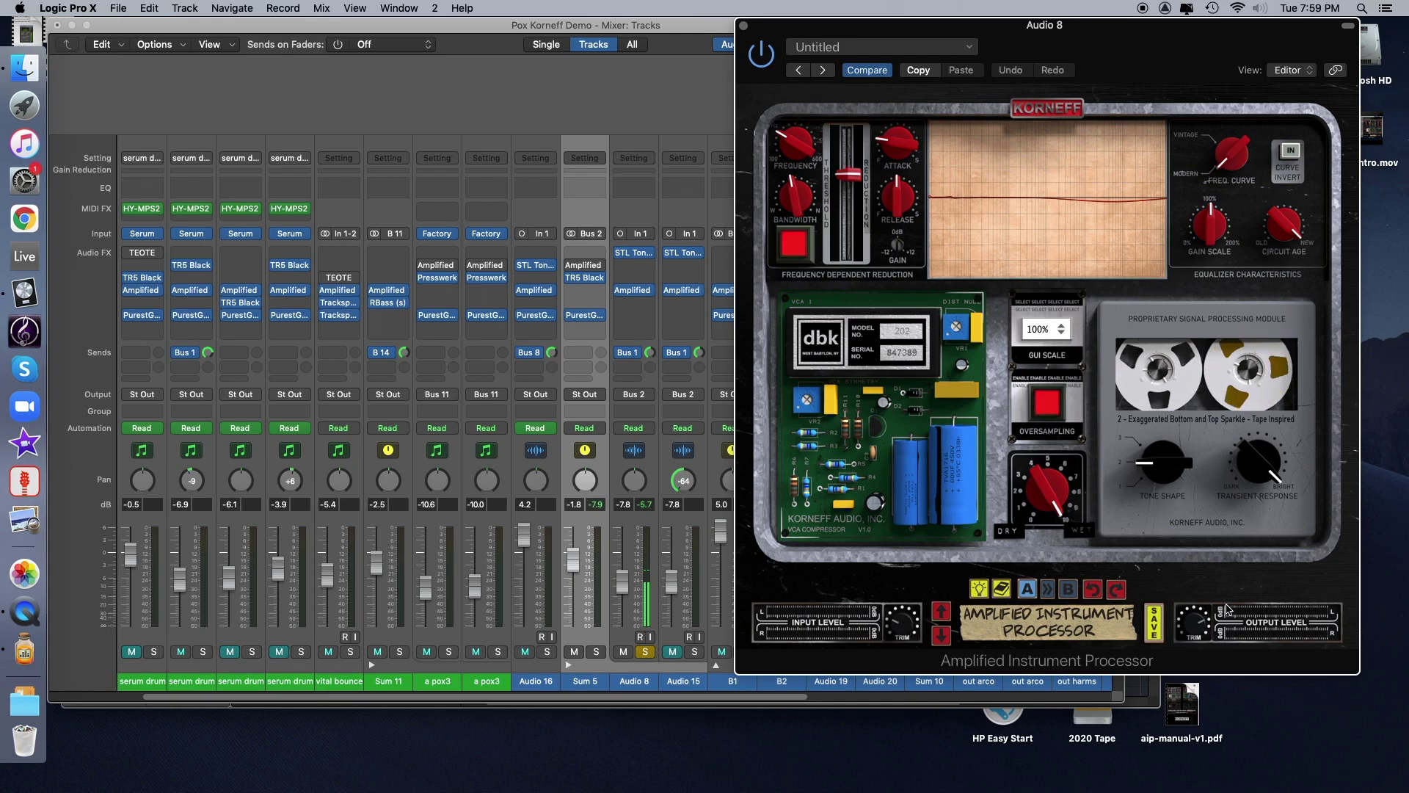
pyautogui.moveTo(1198, 629)
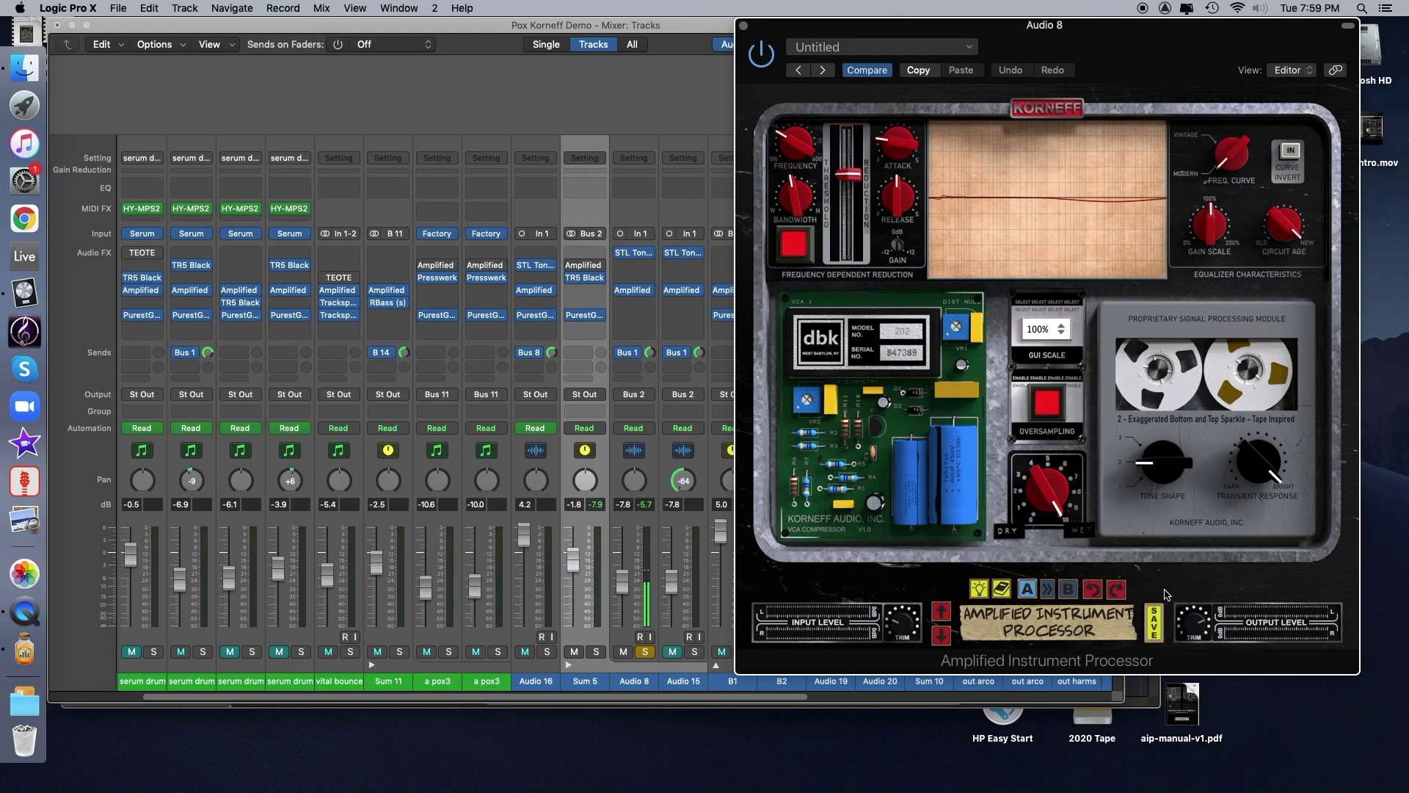
pyautogui.press('space')
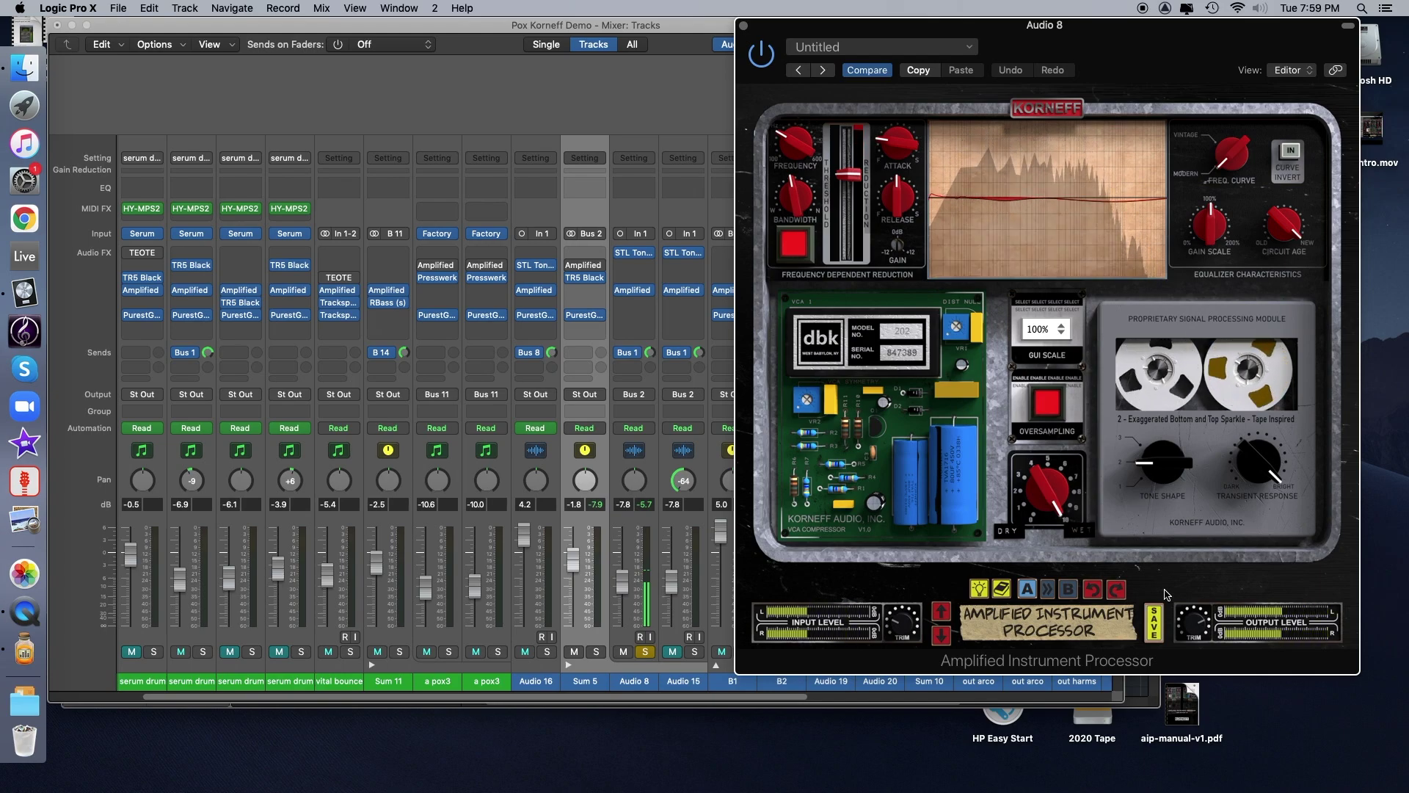
pyautogui.press('space')
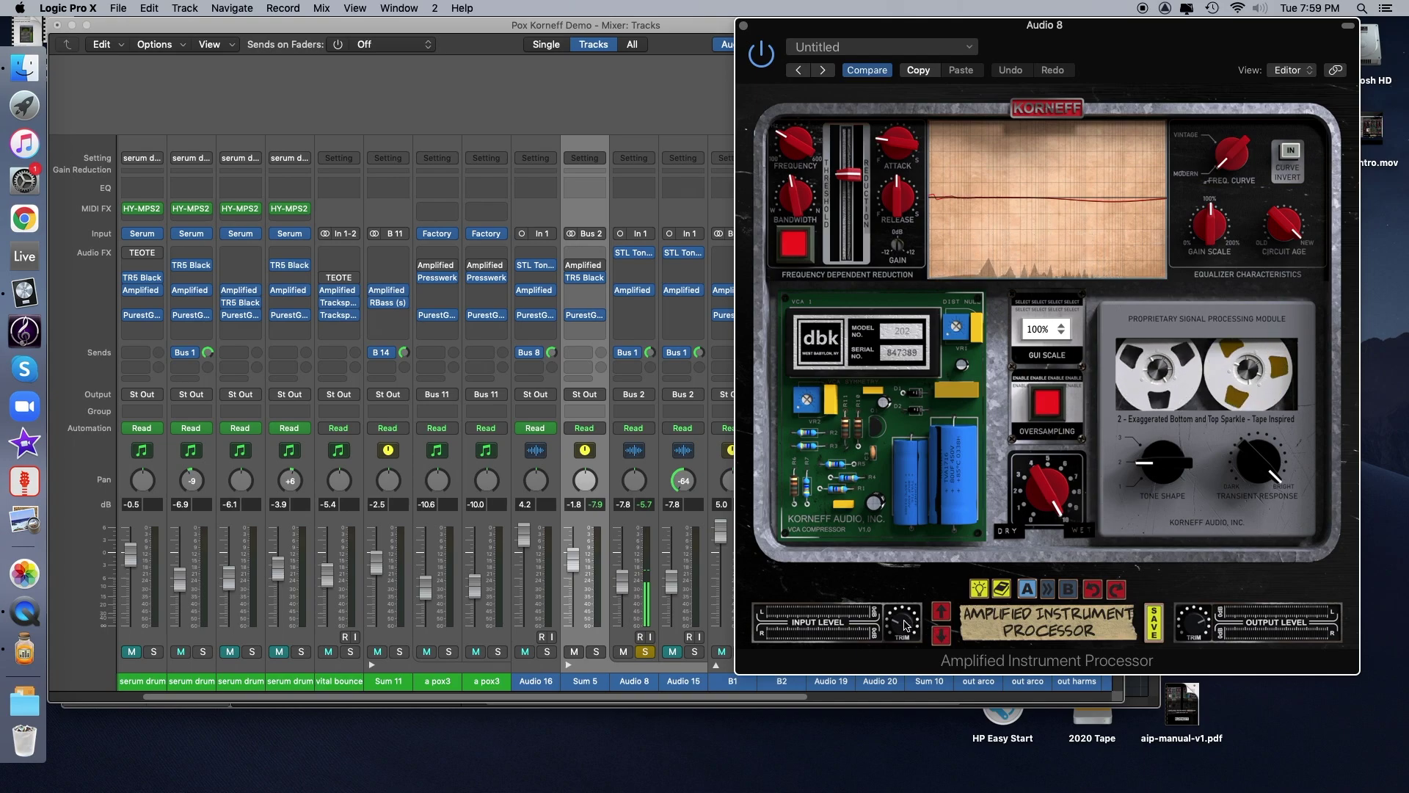
# Raise input trim to its 24.0 dB maximum, lower output trim to -19.6 dB, and stop playback.
pyautogui.moveTo(906, 625); pyautogui.dragTo(908, 451)
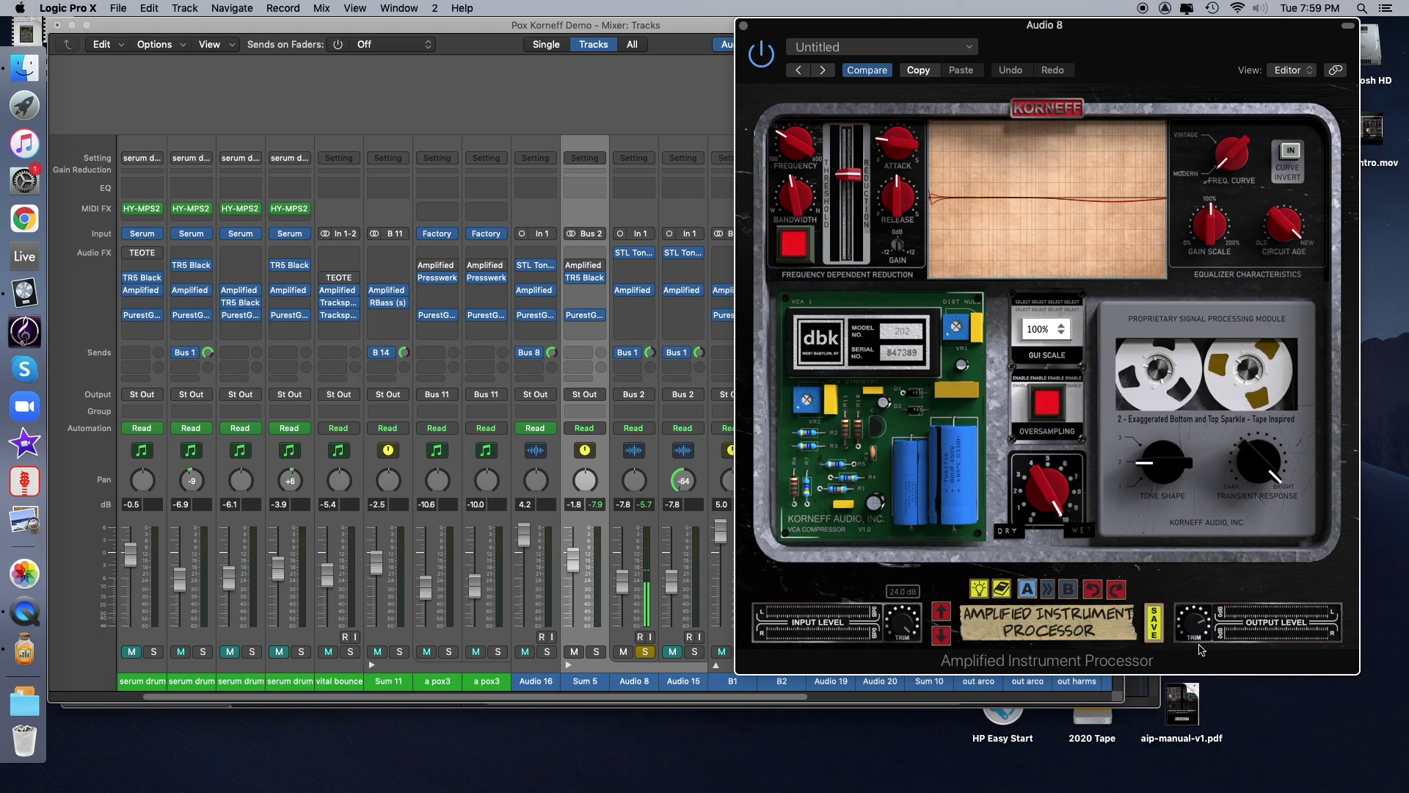
pyautogui.moveTo(1194, 627)
pyautogui.mouseDown()
pyautogui.moveTo(1193, 748)
pyautogui.moveTo(1194, 629)
pyautogui.moveTo(1197, 645)
pyautogui.mouseUp()
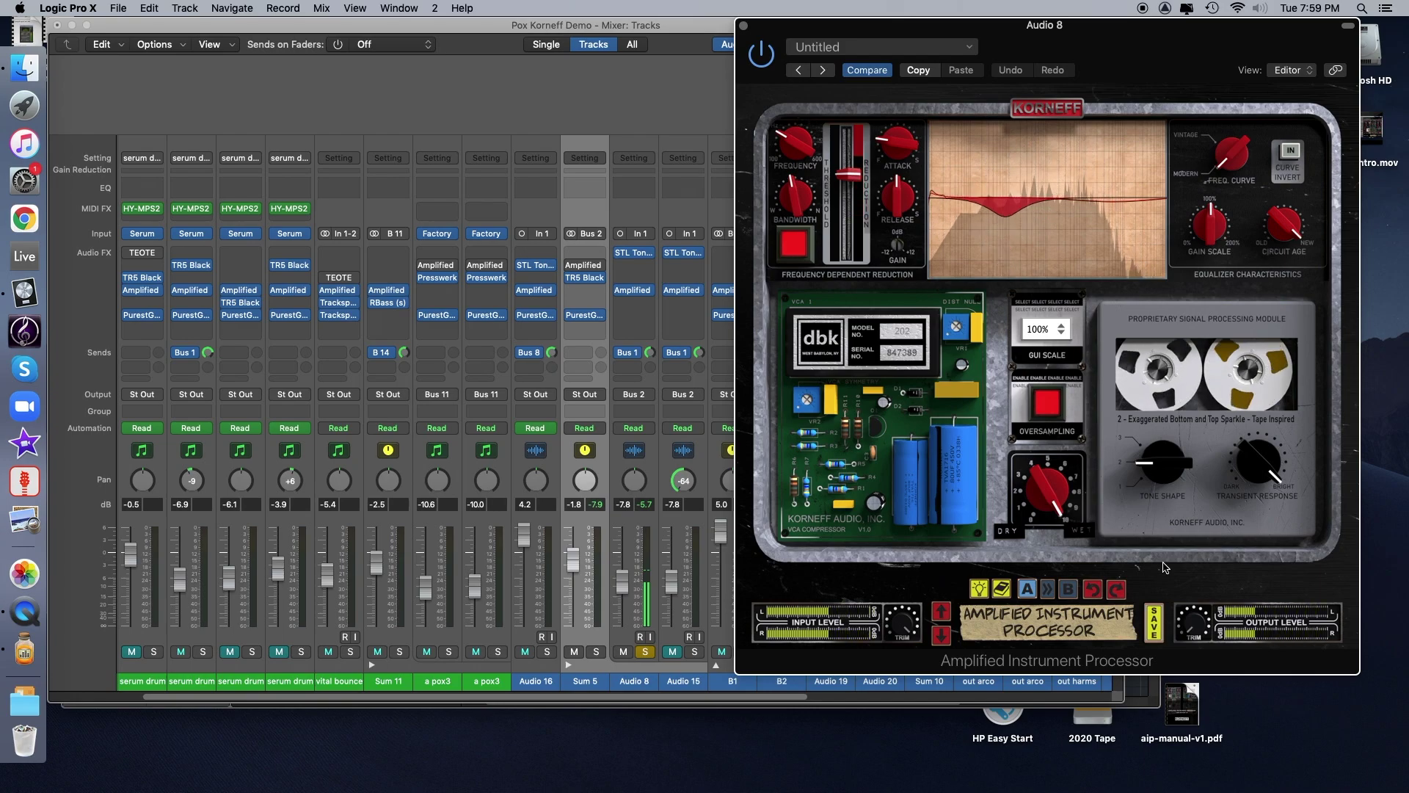
pyautogui.press('space')
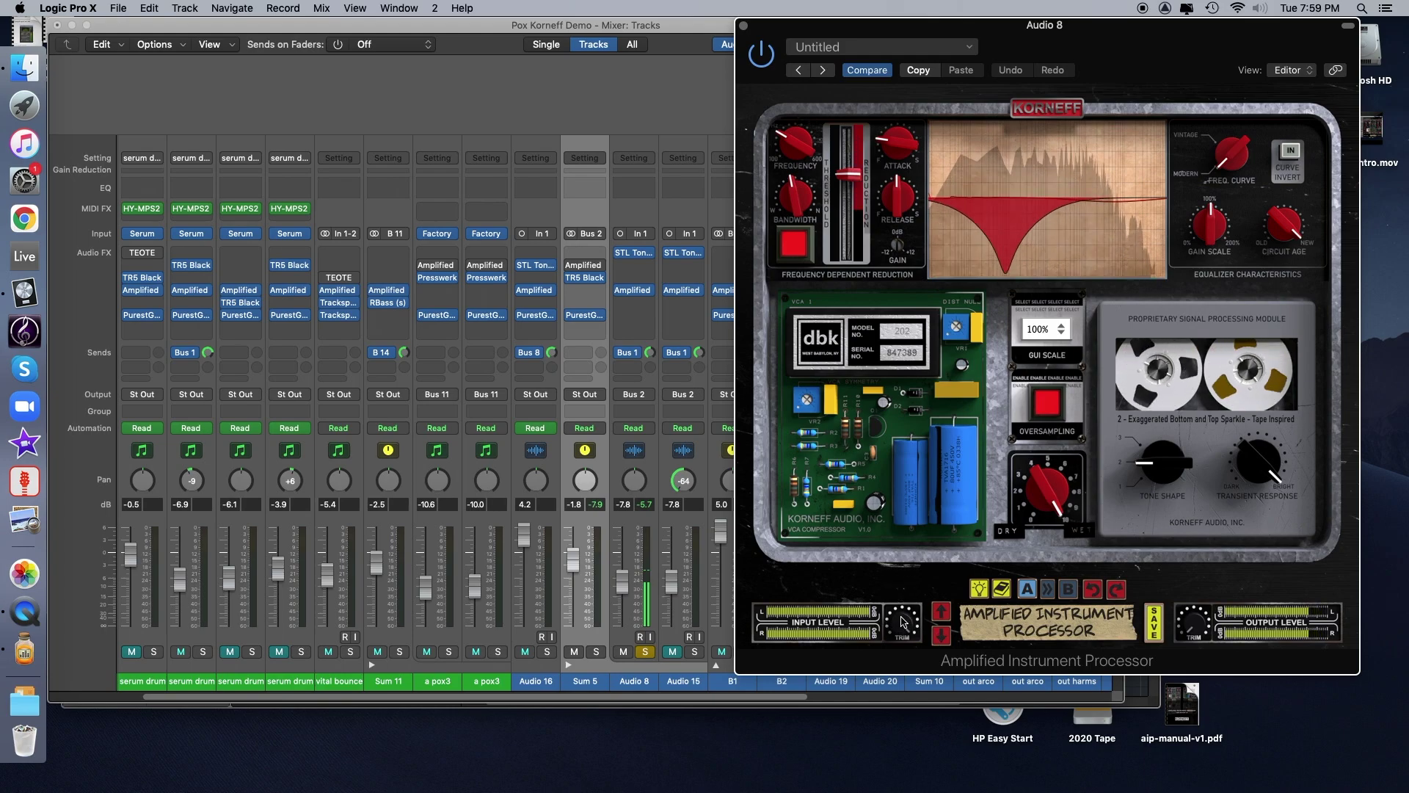
# Lower the input trim, auto-stage it to -0.7 dB, and bring output trim to about 5 dB.
pyautogui.moveTo(902, 624); pyautogui.dragTo(901, 672)
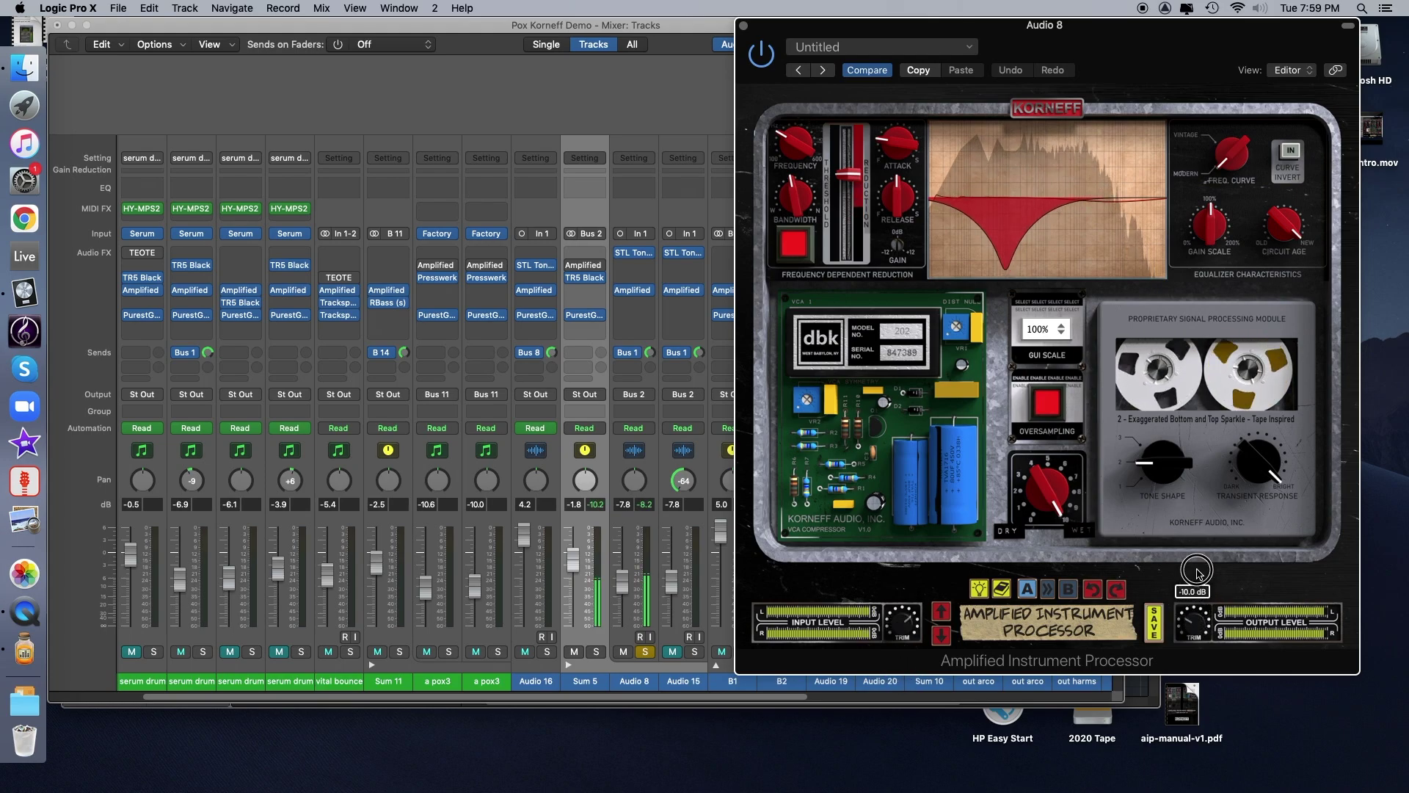
pyautogui.click(942, 612)
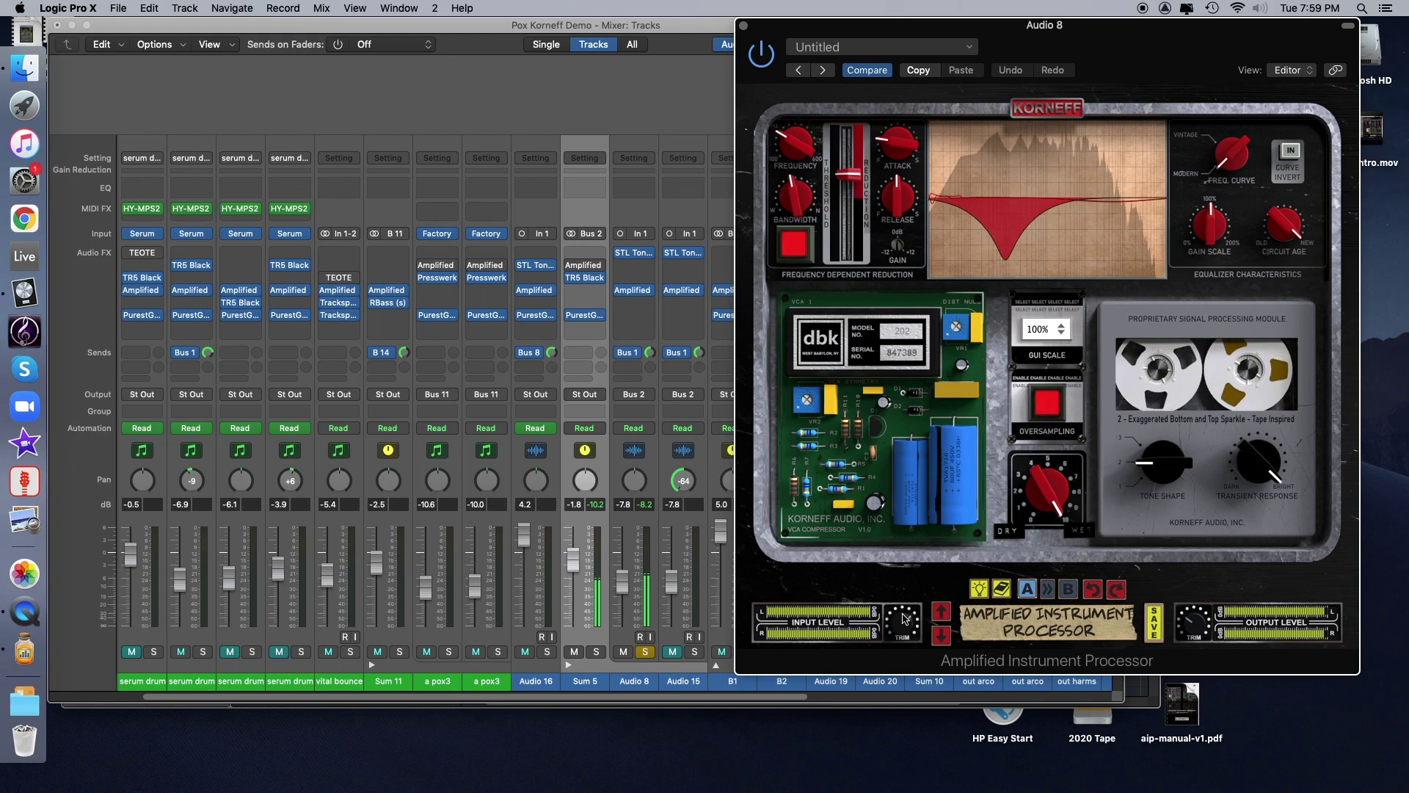
pyautogui.moveTo(1192, 628); pyautogui.dragTo(1179, 576)
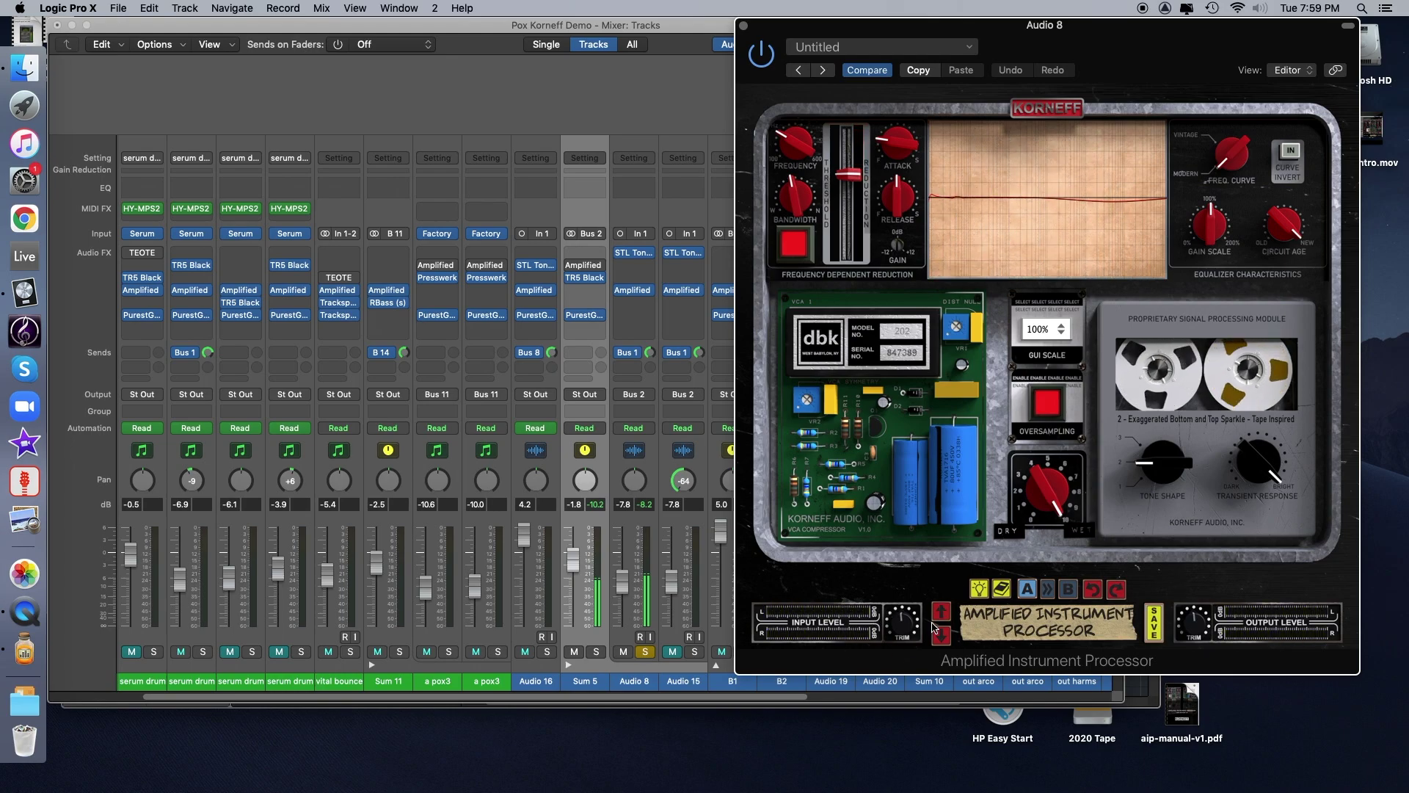
pyautogui.moveTo(904, 636)
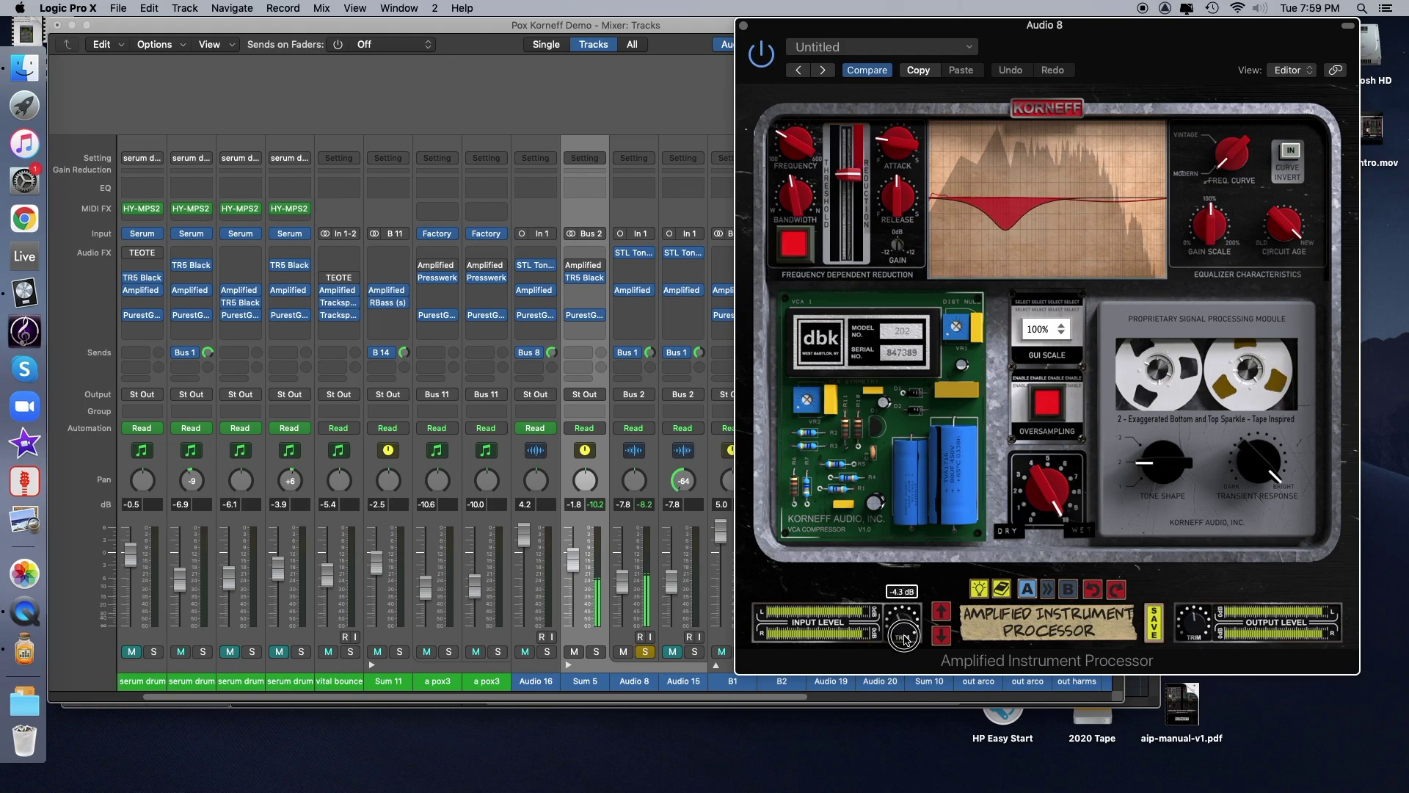
pyautogui.moveTo(1192, 606)
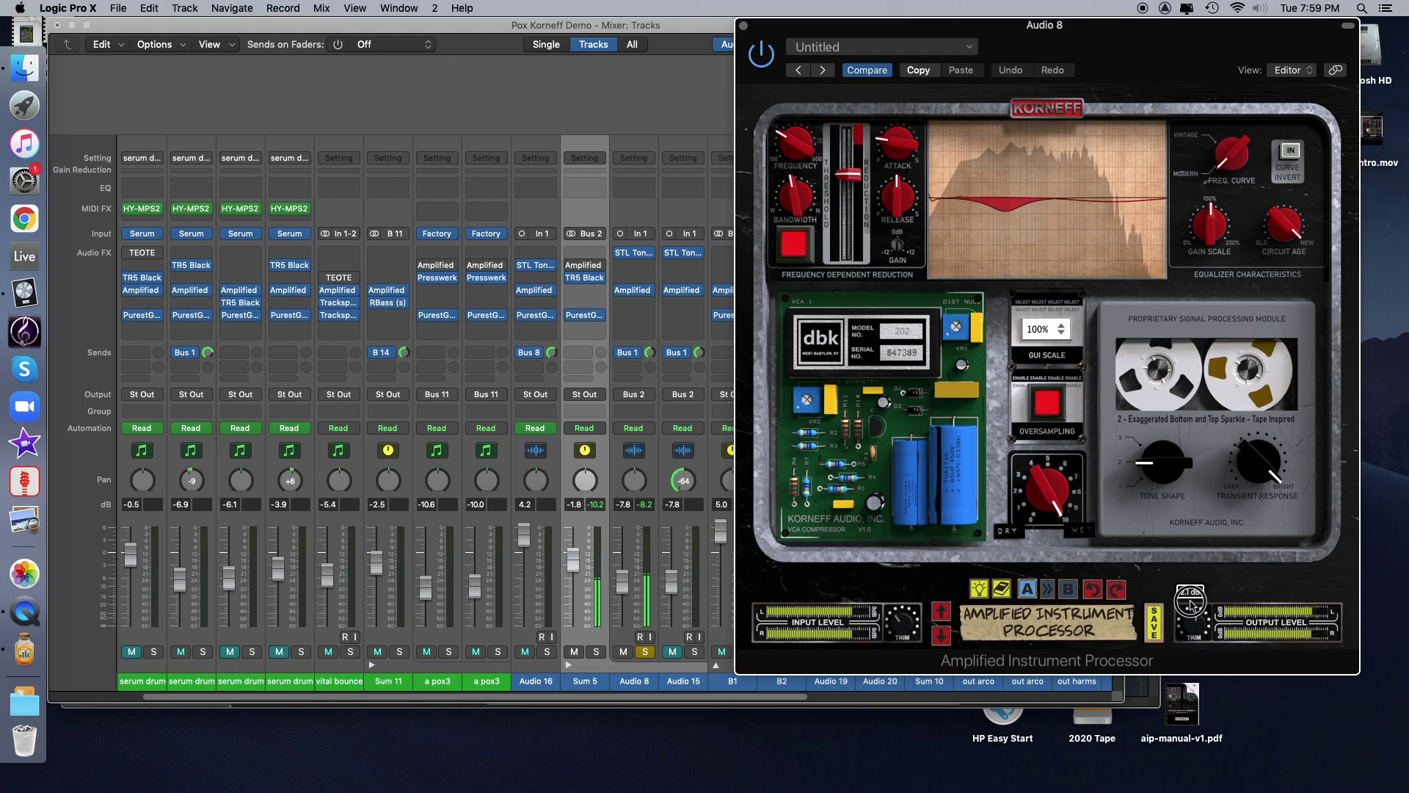
pyautogui.moveTo(1193, 606); pyautogui.dragTo(1190, 592)
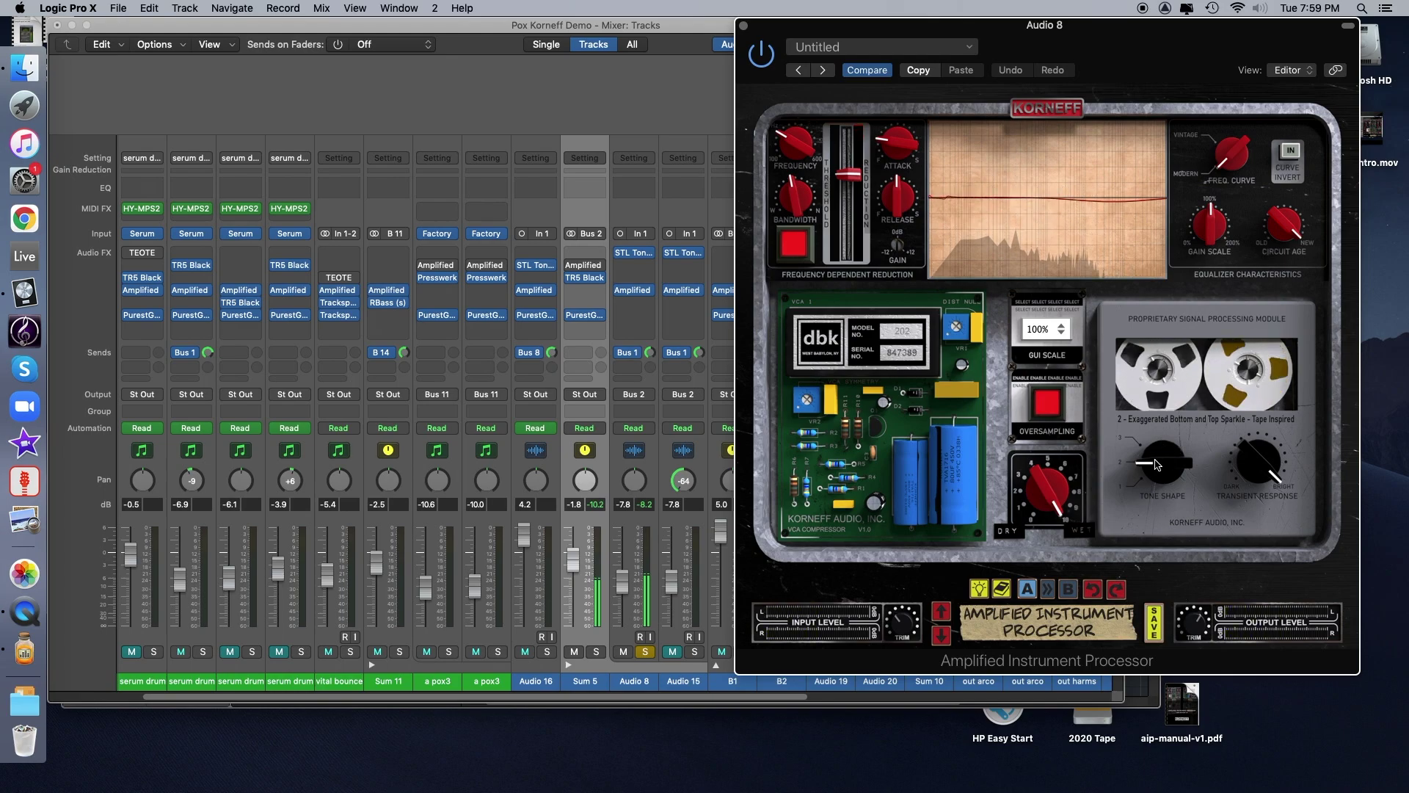
# Switch Tone Shape back to tube mode 1, with output trim at 0.7 dB and input trim at 6.4 dB.
pyautogui.moveTo(1155, 466); pyautogui.dragTo(1162, 516)
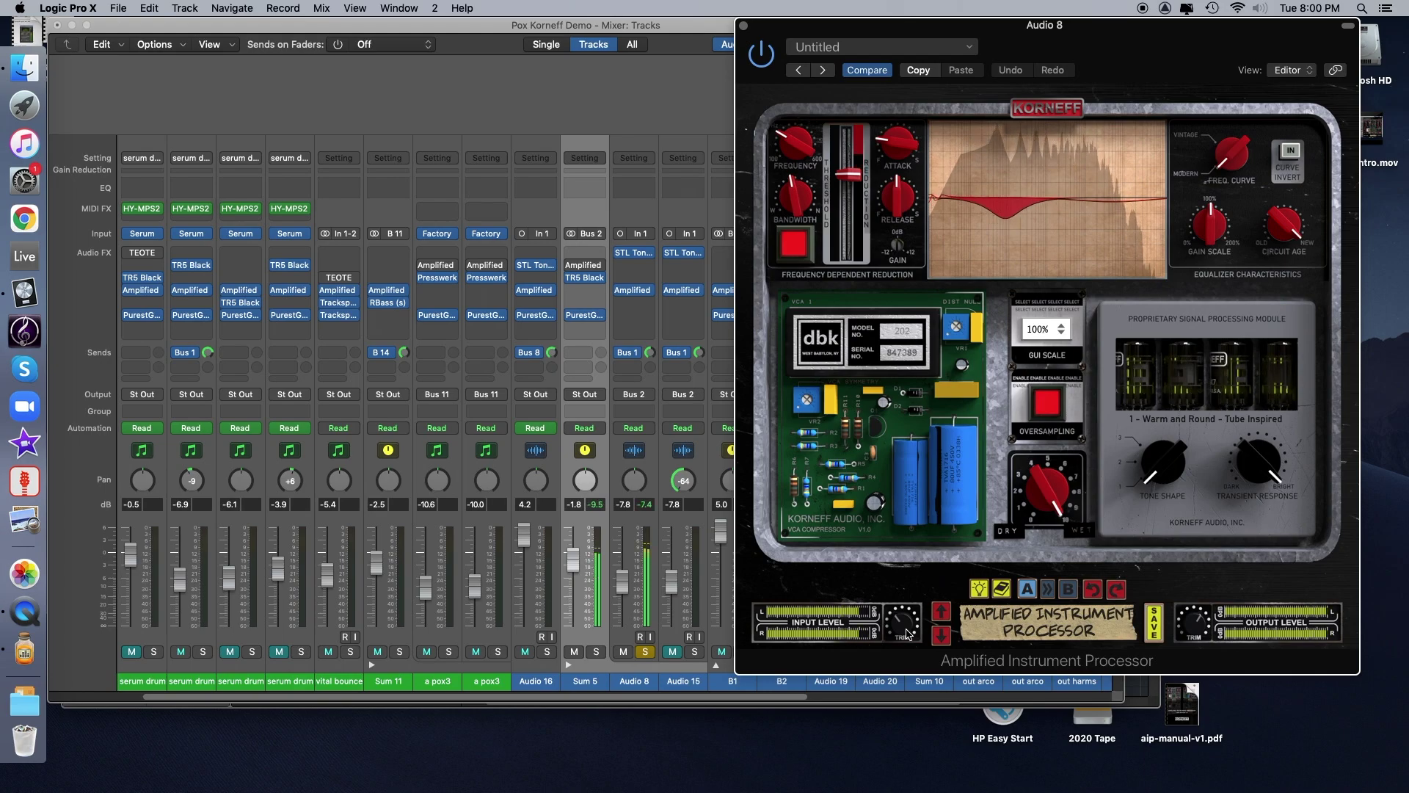
pyautogui.moveTo(908, 633); pyautogui.dragTo(908, 622)
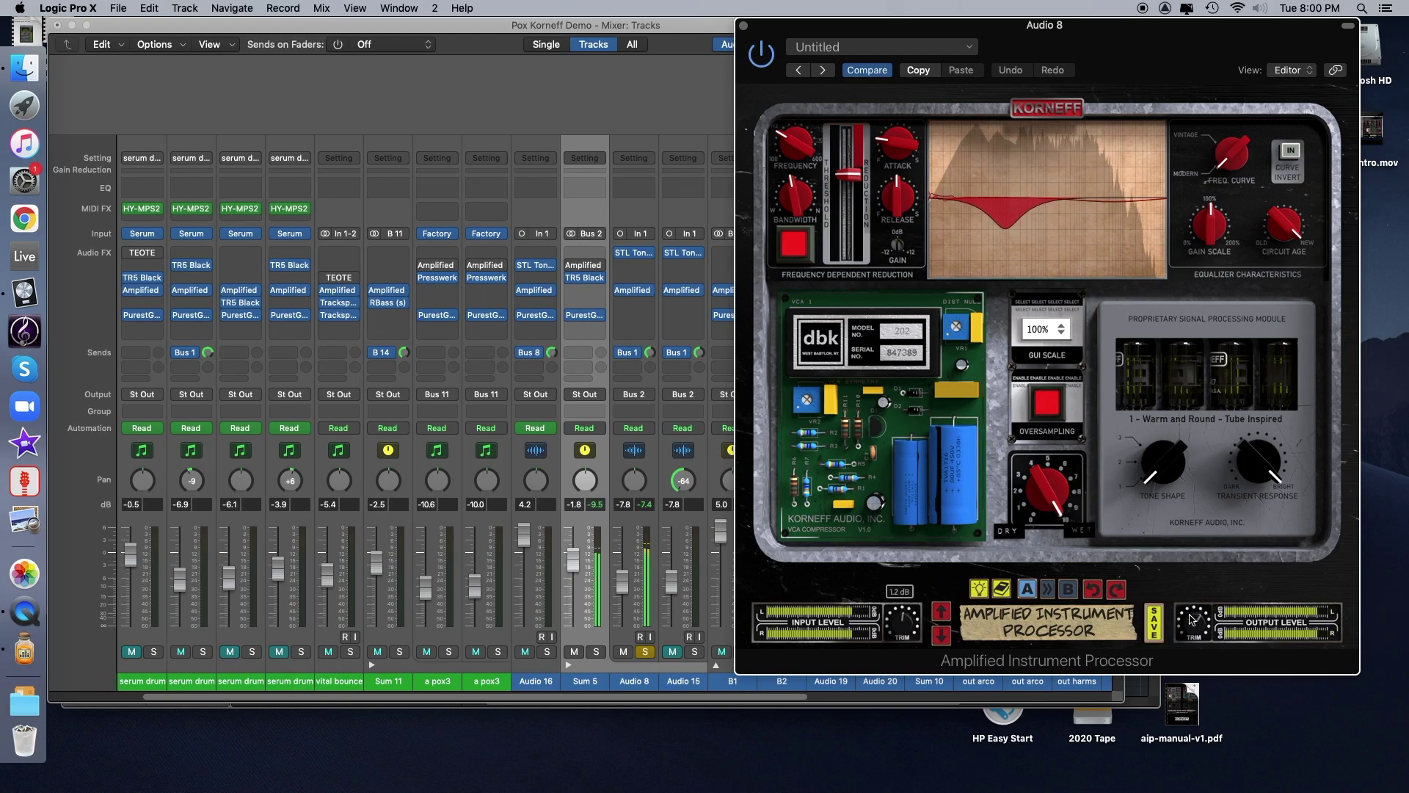
pyautogui.click(1190, 644)
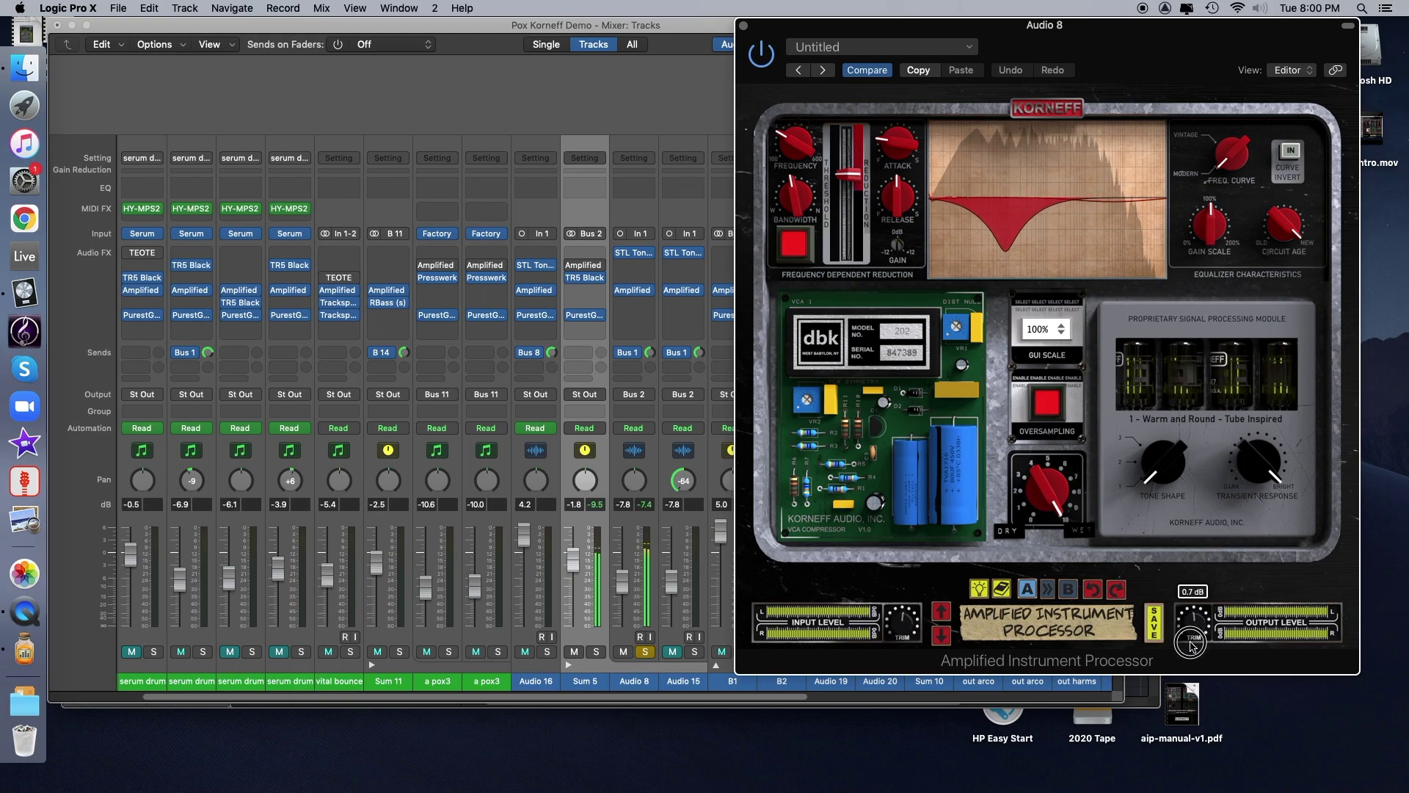
pyautogui.click(897, 613)
# Try 13 dB input with -20.5 dB output, then finish at -3.5 dB input and 6.1 dB output.
pyautogui.moveTo(1191, 624); pyautogui.dragTo(1186, 636)
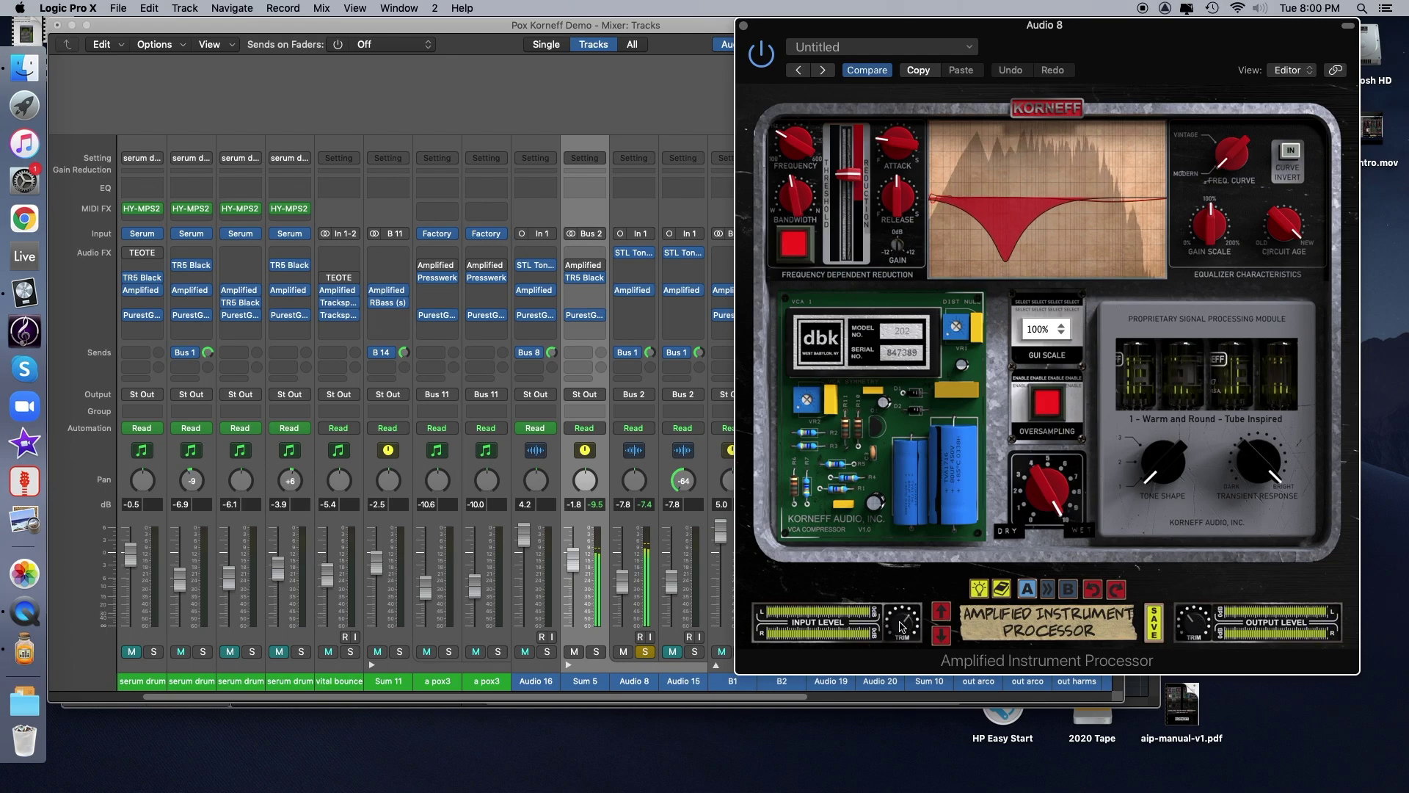
pyautogui.moveTo(903, 620); pyautogui.dragTo(901, 593)
pyautogui.moveTo(1193, 624); pyautogui.dragTo(1193, 679)
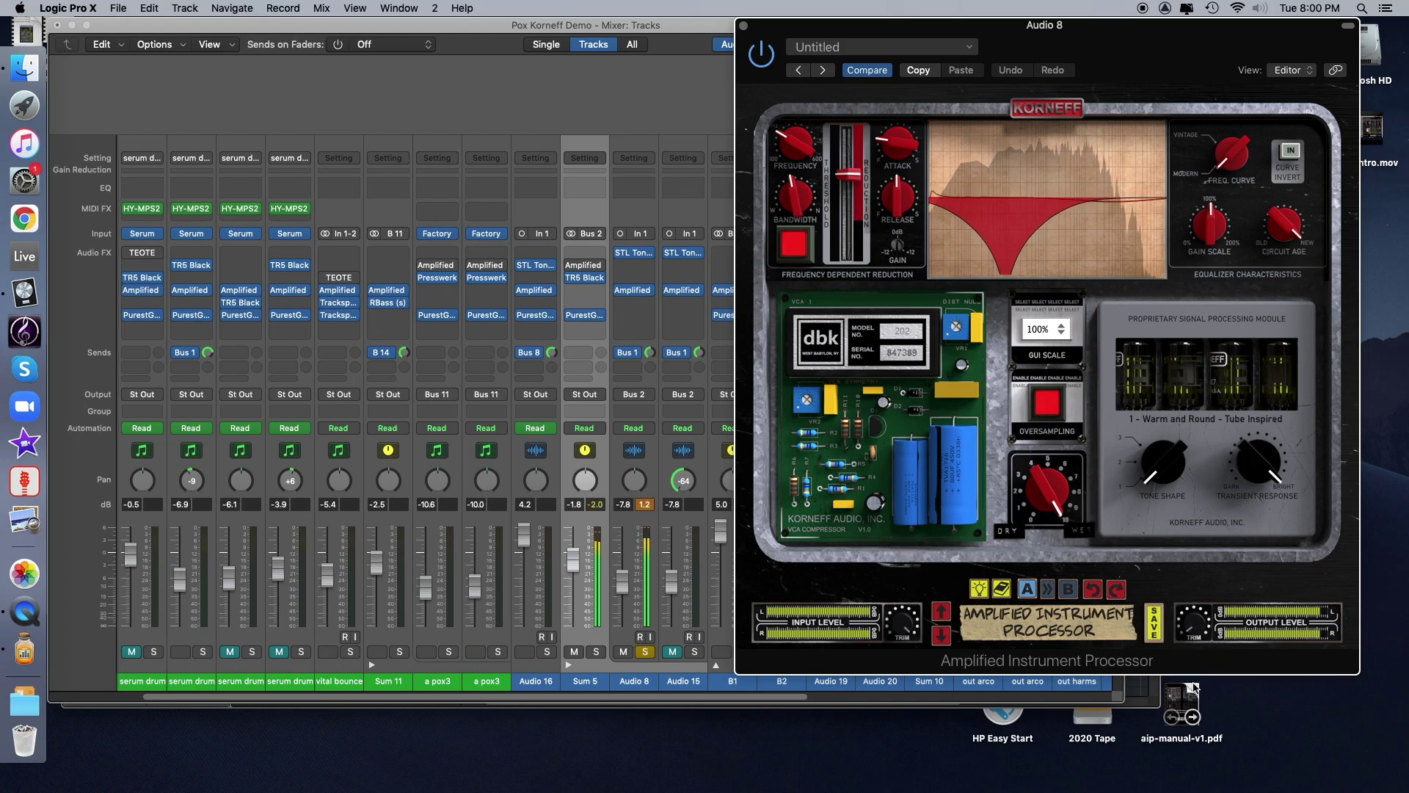
pyautogui.moveTo(914, 623); pyautogui.dragTo(931, 761)
pyautogui.moveTo(1194, 622); pyautogui.dragTo(1195, 523)
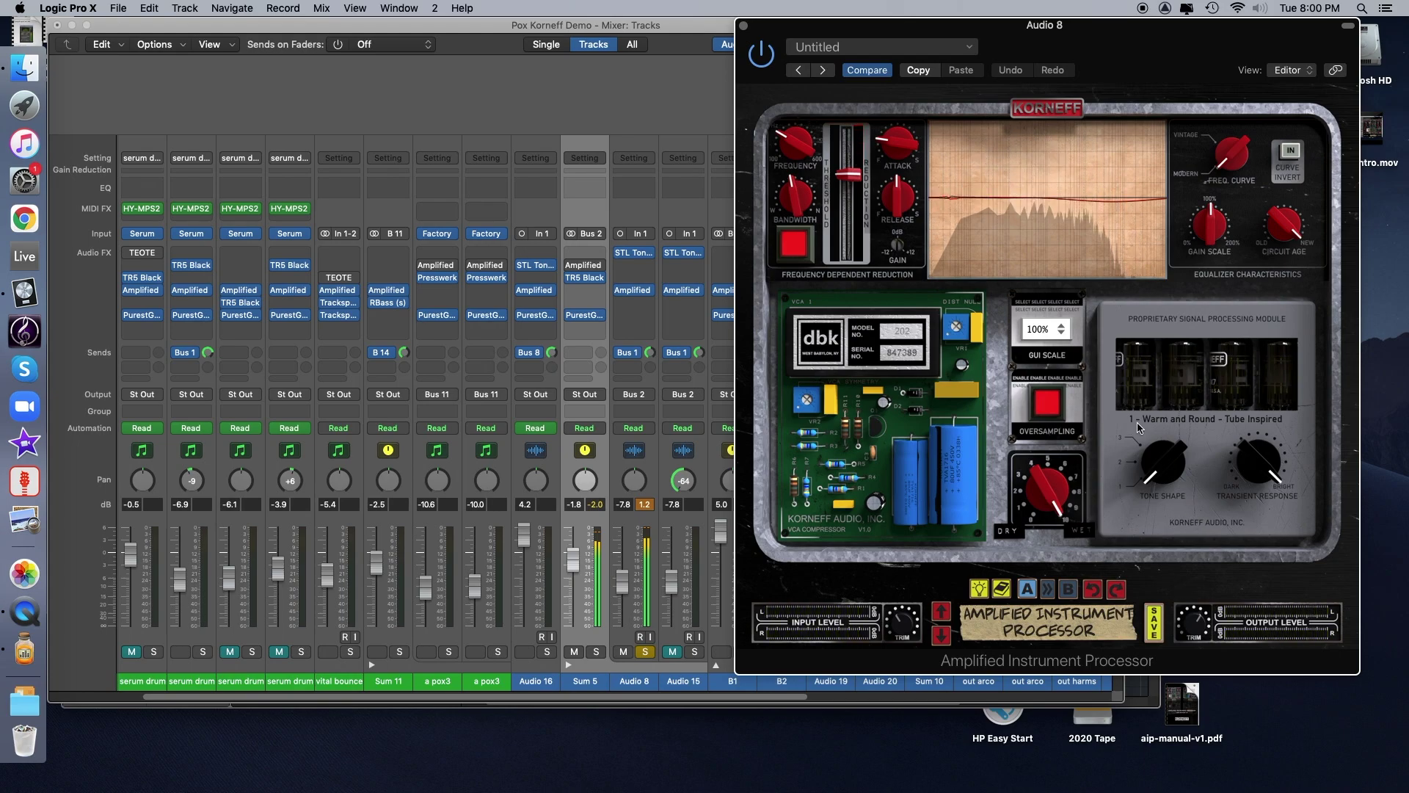
# Switch Tone Shape to mode 3, Aggressive Midrange, raise input trim to 8.0 dB, and adjust the output trim.
pyautogui.moveTo(1150, 475); pyautogui.dragTo(1151, 454)
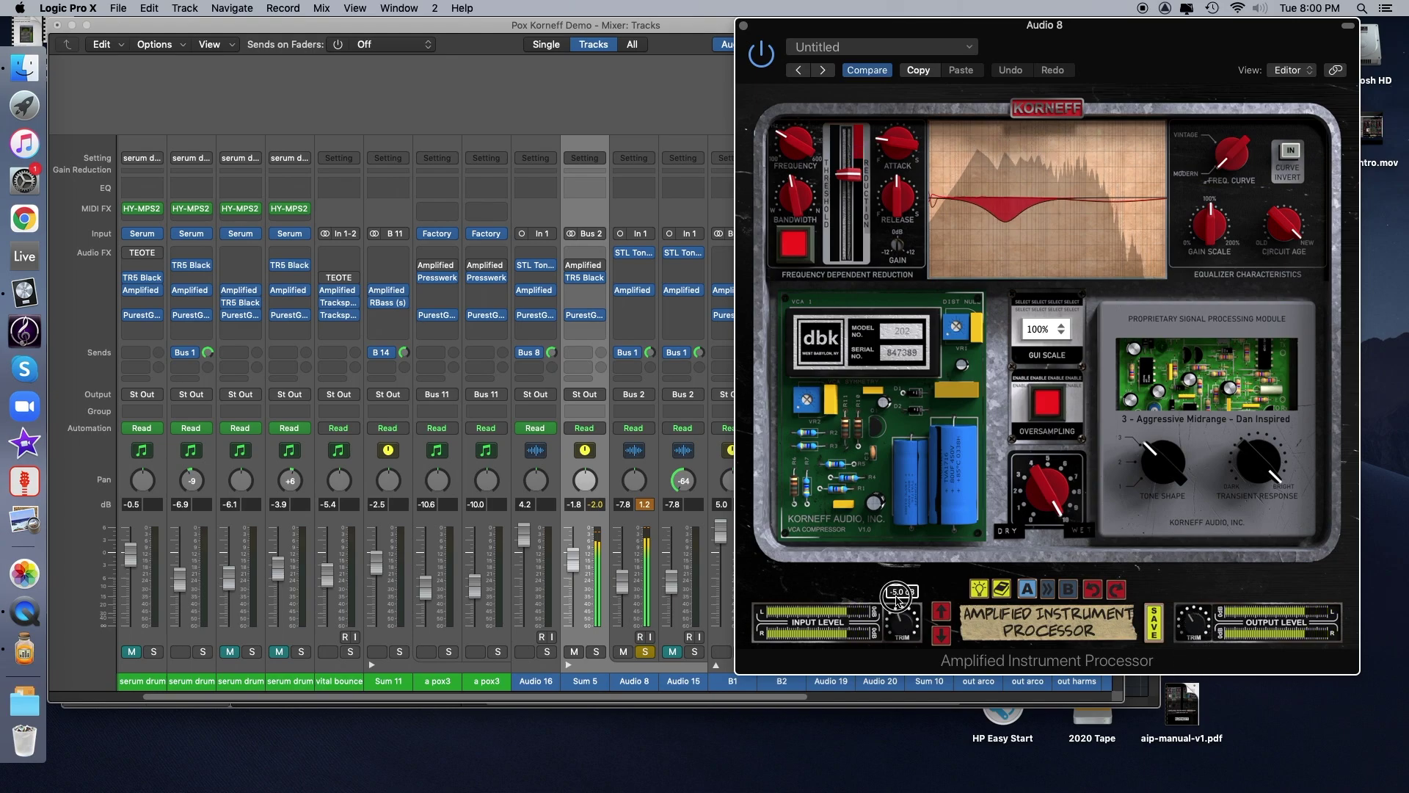
pyautogui.moveTo(902, 623); pyautogui.dragTo(902, 575)
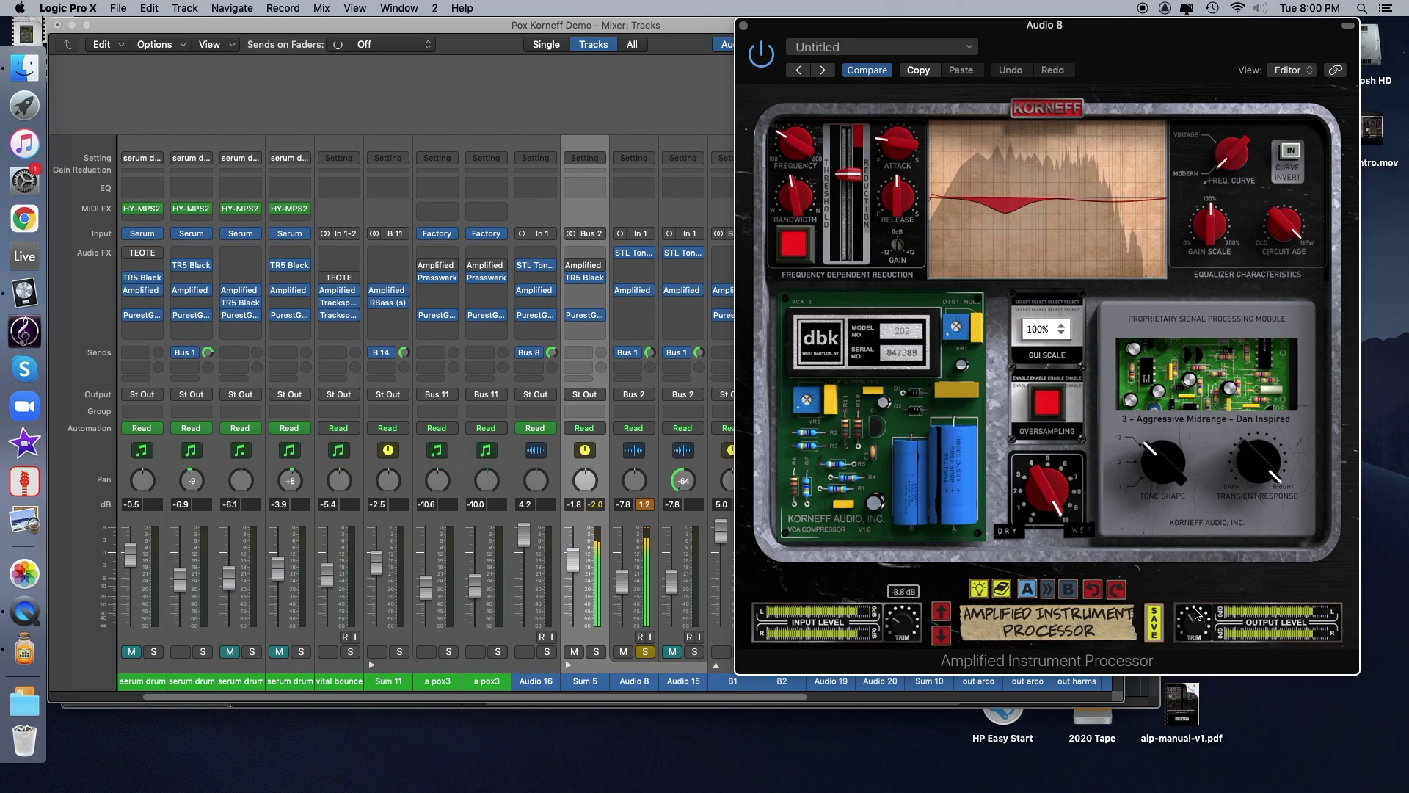
pyautogui.moveTo(1185, 589); pyautogui.dragTo(1187, 555)
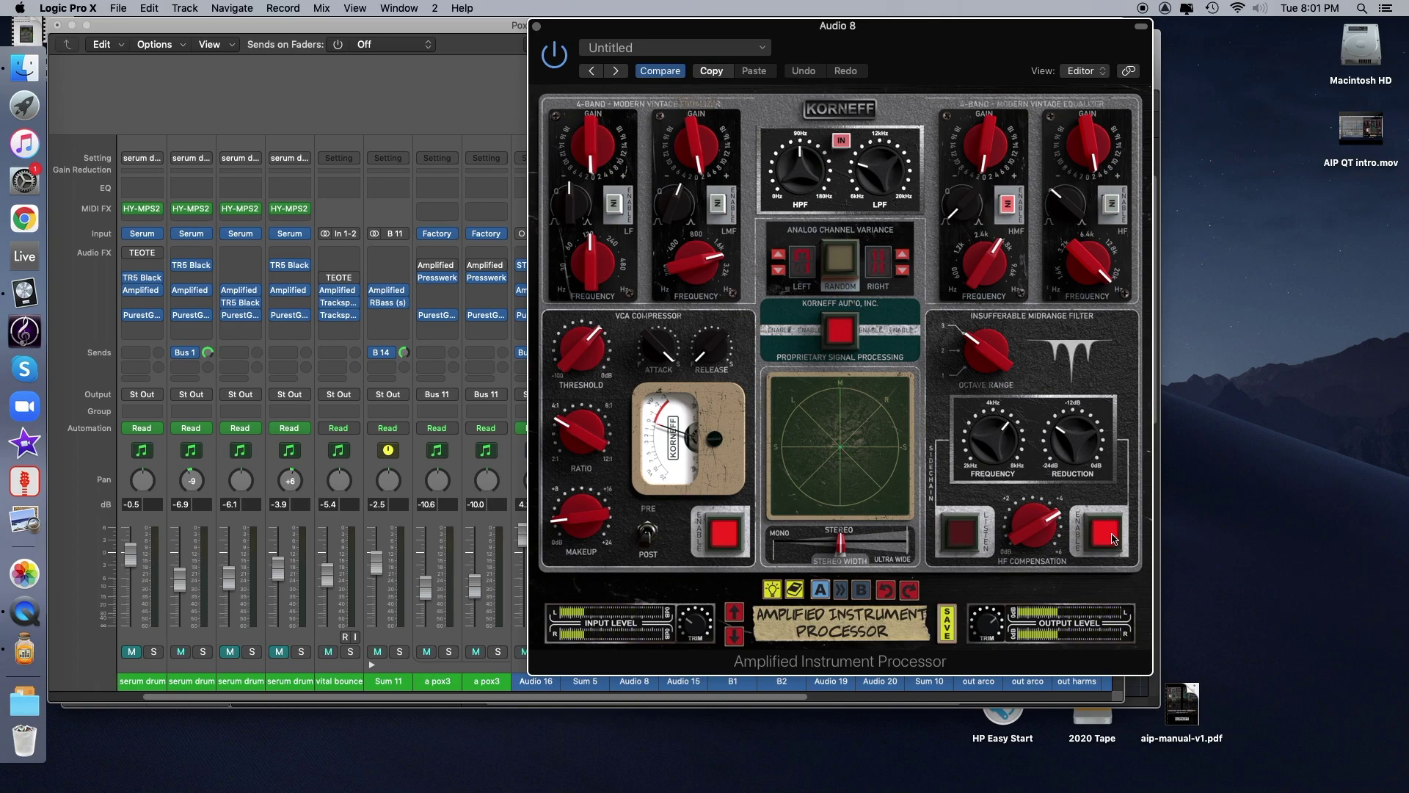
pyautogui.click(1113, 539)
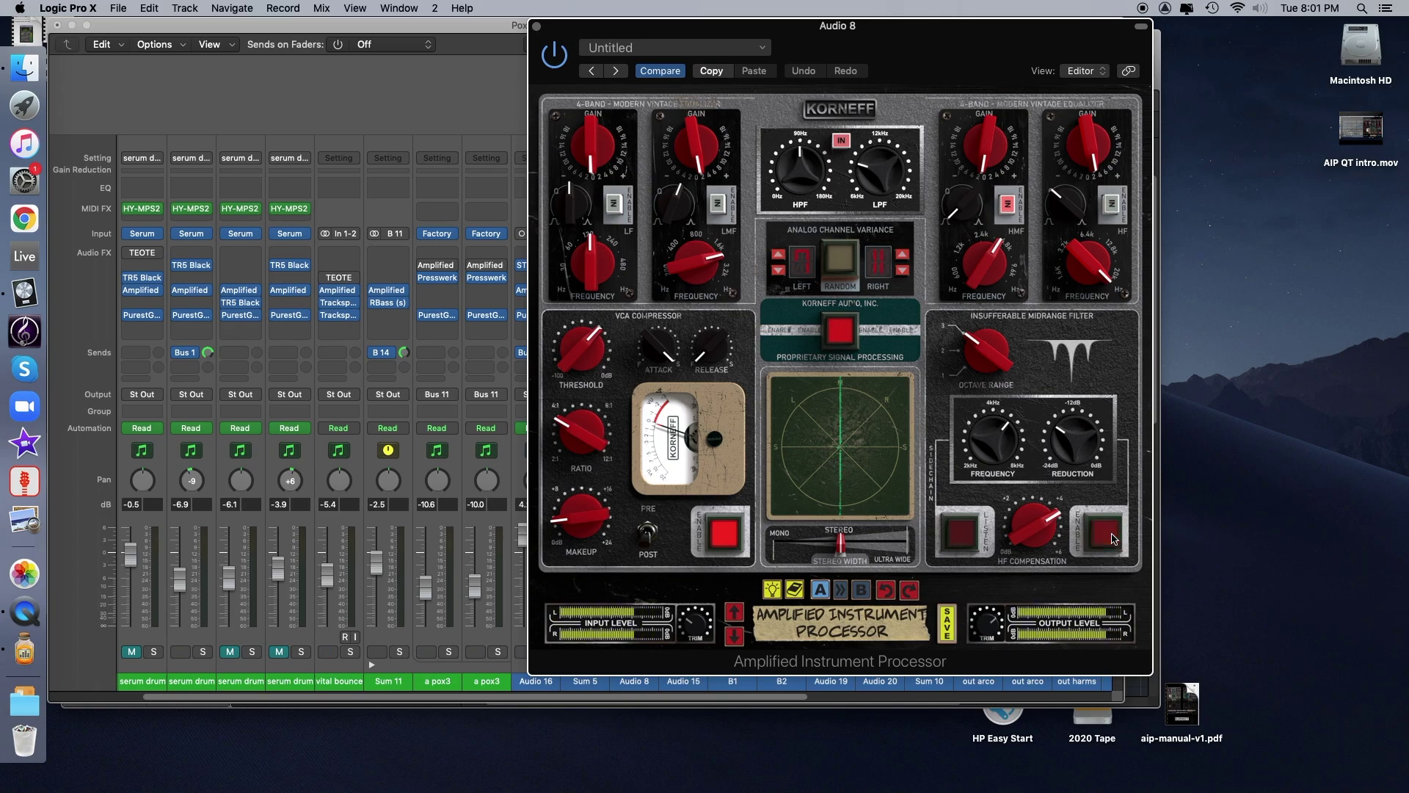
pyautogui.click(1107, 533)
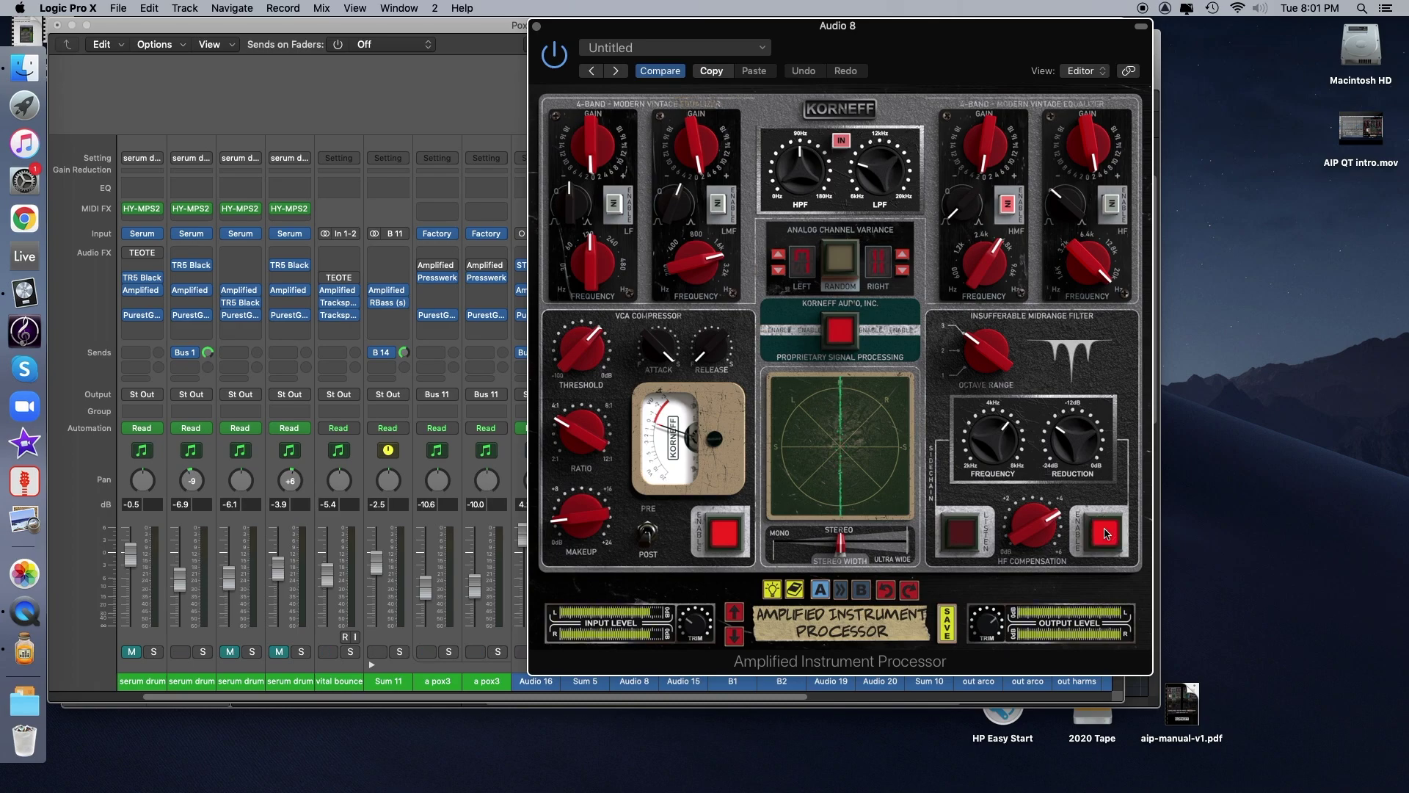
pyautogui.click(1106, 534)
pyautogui.click(1106, 533)
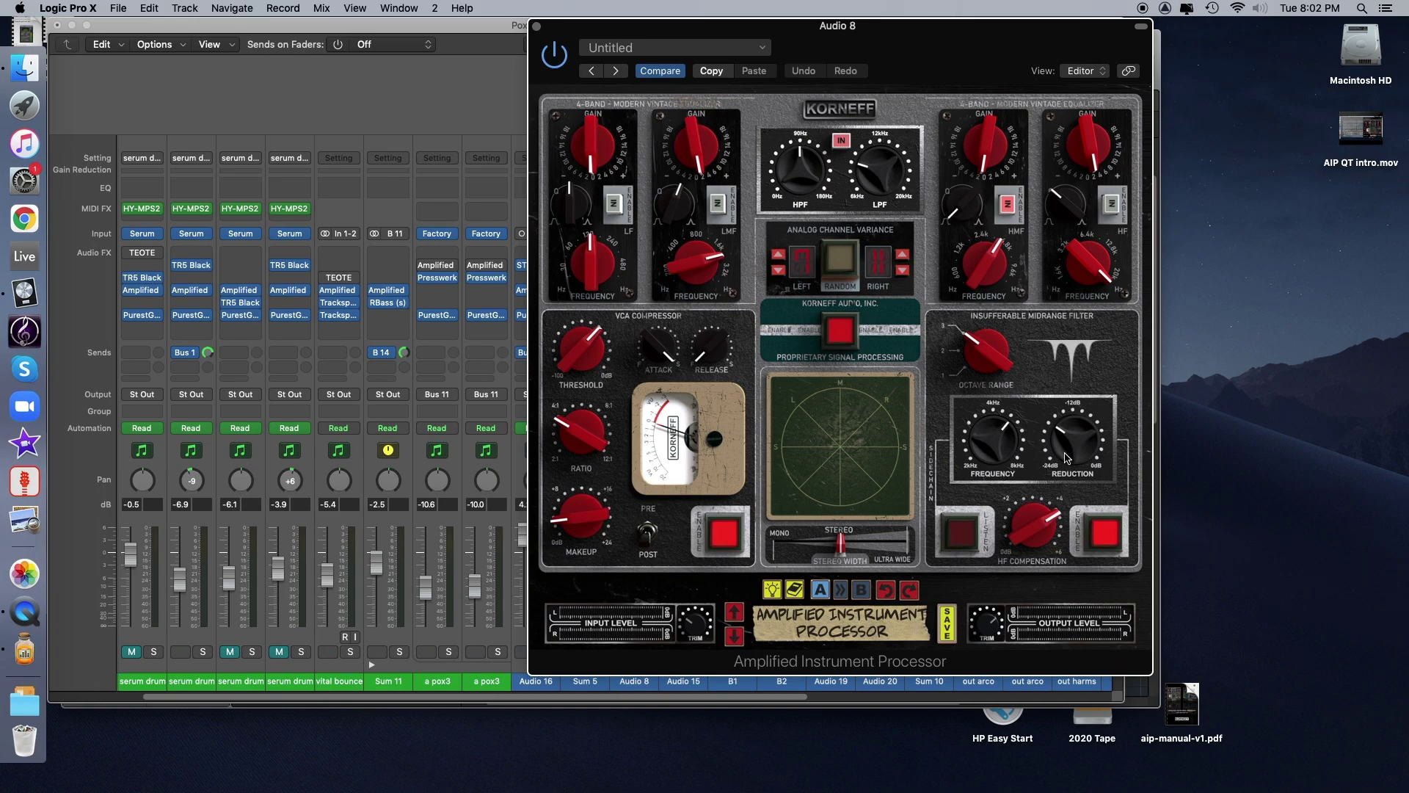
# Sweep the filter Reduction through -13.7 and -4.1 dB, return it to 0.0 dB, and stop playback.
pyautogui.moveTo(1062, 433); pyautogui.dragTo(1066, 389)
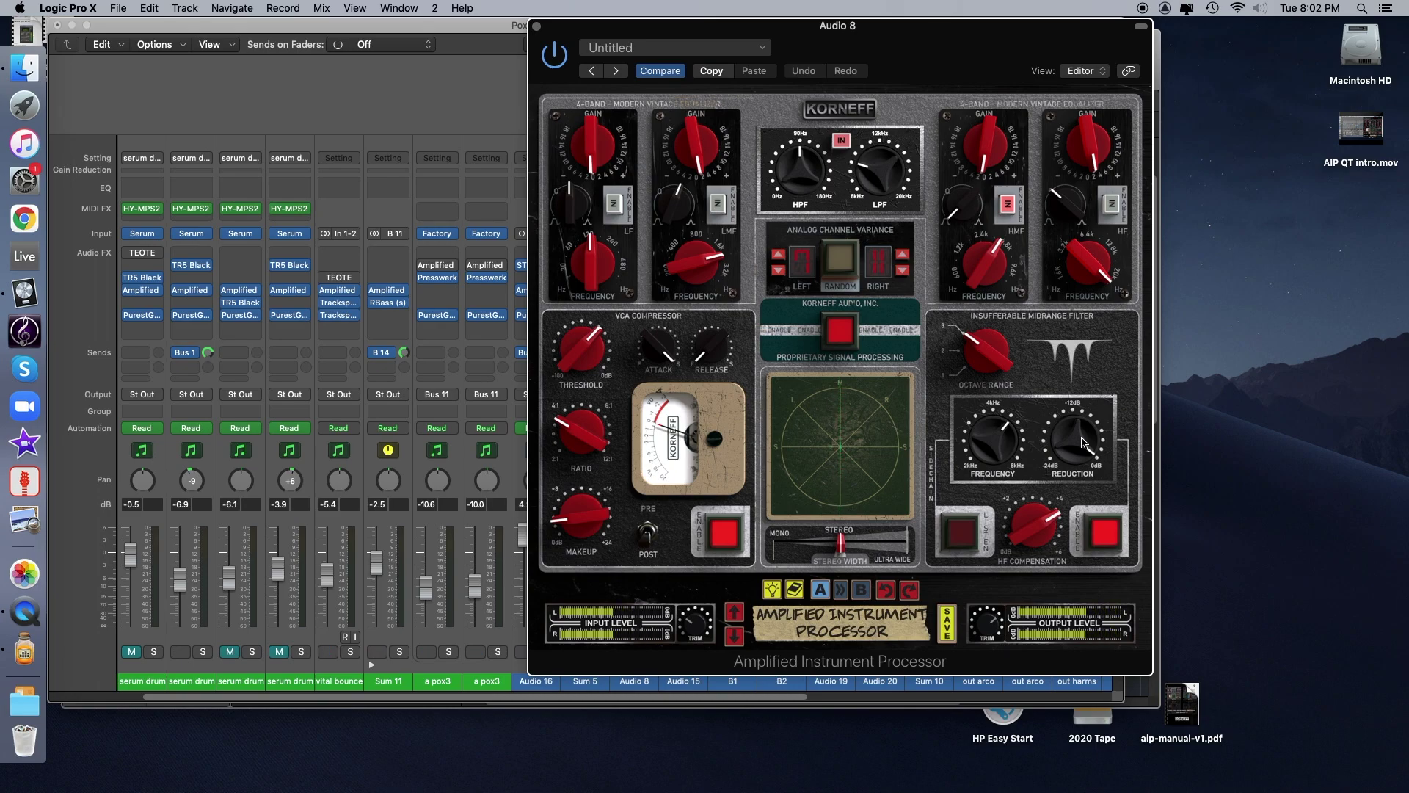
pyautogui.moveTo(1082, 426); pyautogui.dragTo(1072, 333)
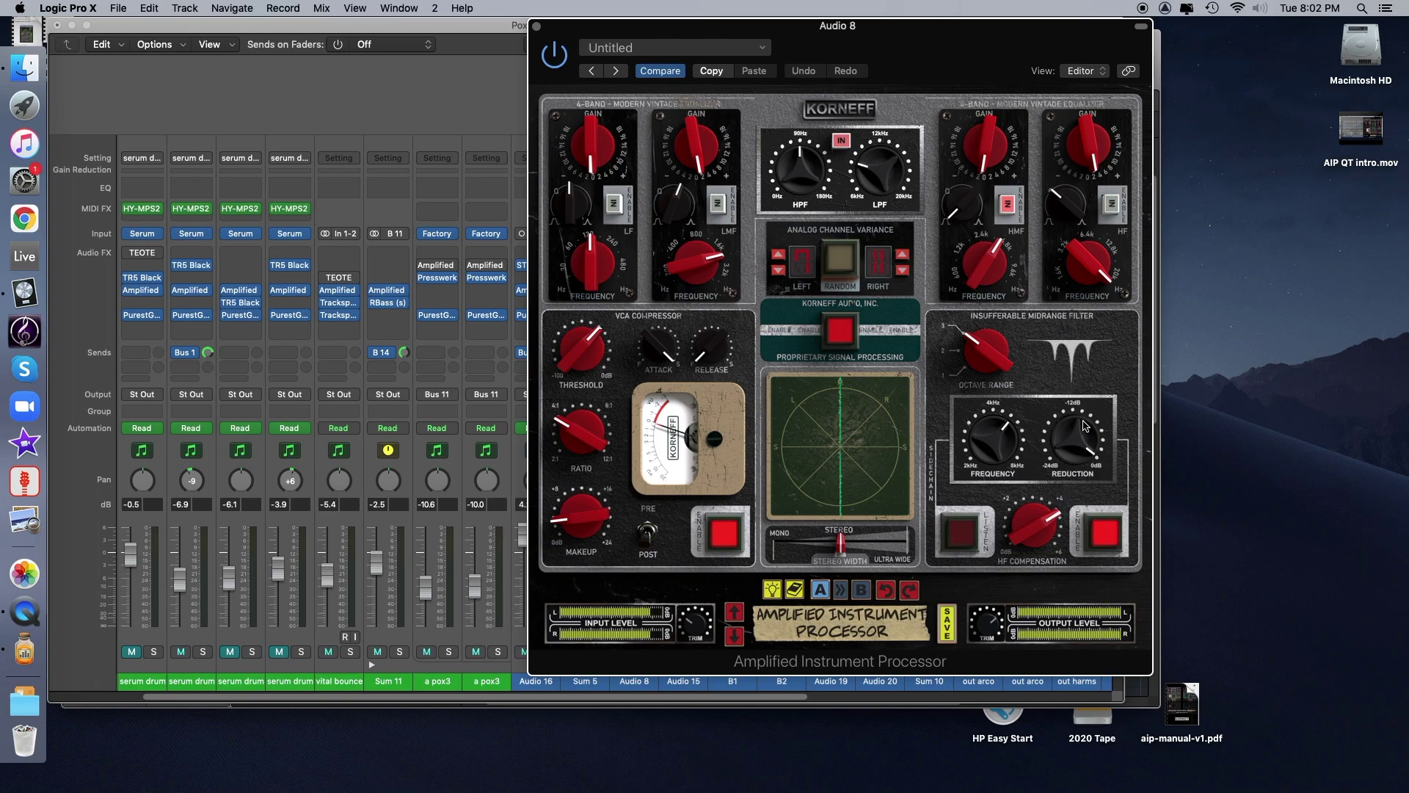
pyautogui.moveTo(1081, 436)
pyautogui.mouseDown()
pyautogui.moveTo(1076, 497)
pyautogui.moveTo(1076, 453)
pyautogui.mouseUp()
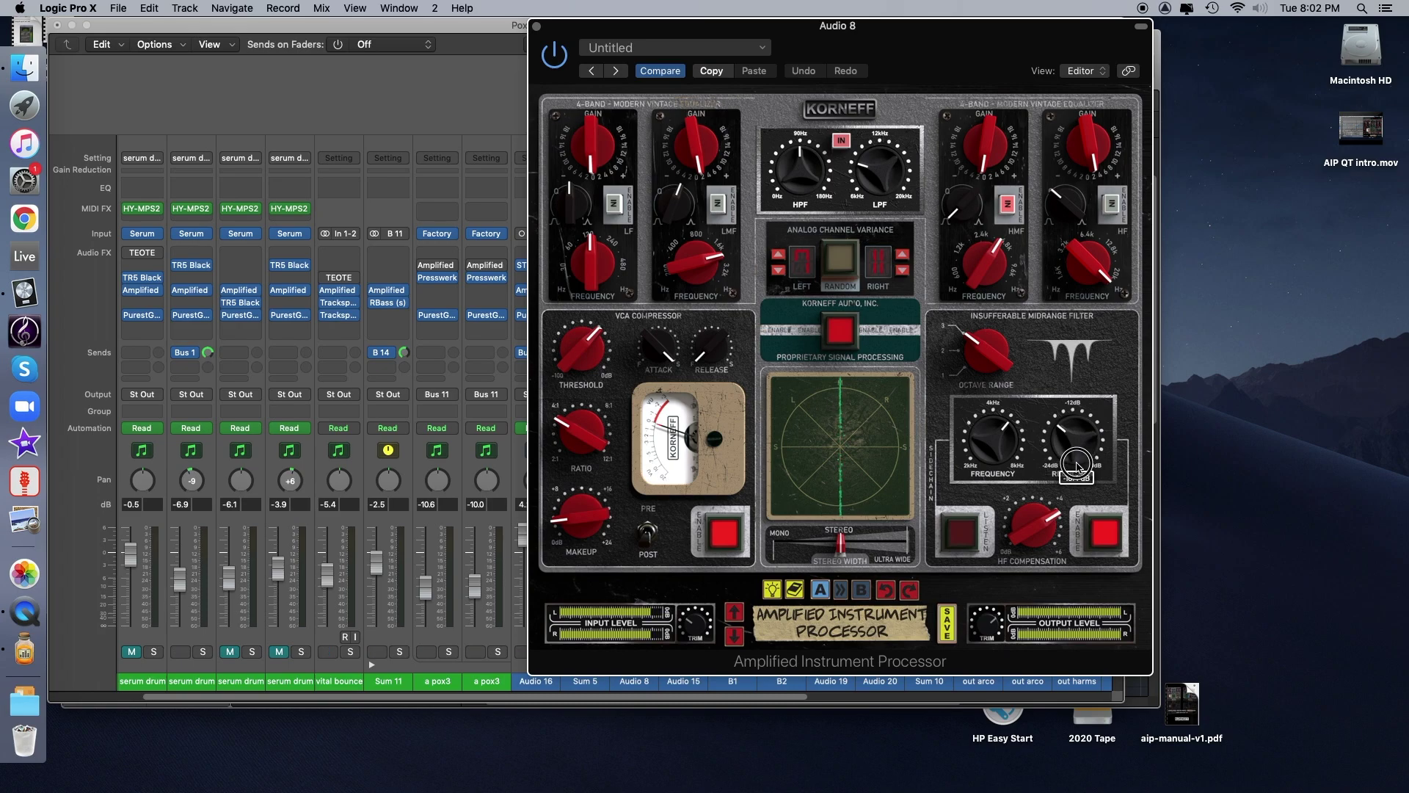
pyautogui.moveTo(1077, 471)
pyautogui.mouseDown()
pyautogui.moveTo(1083, 342)
pyautogui.moveTo(1102, 475)
pyautogui.moveTo(1077, 455)
pyautogui.moveTo(1083, 484)
pyautogui.moveTo(1080, 460)
pyautogui.mouseUp()
pyautogui.press('space')
pyautogui.click(1106, 534)
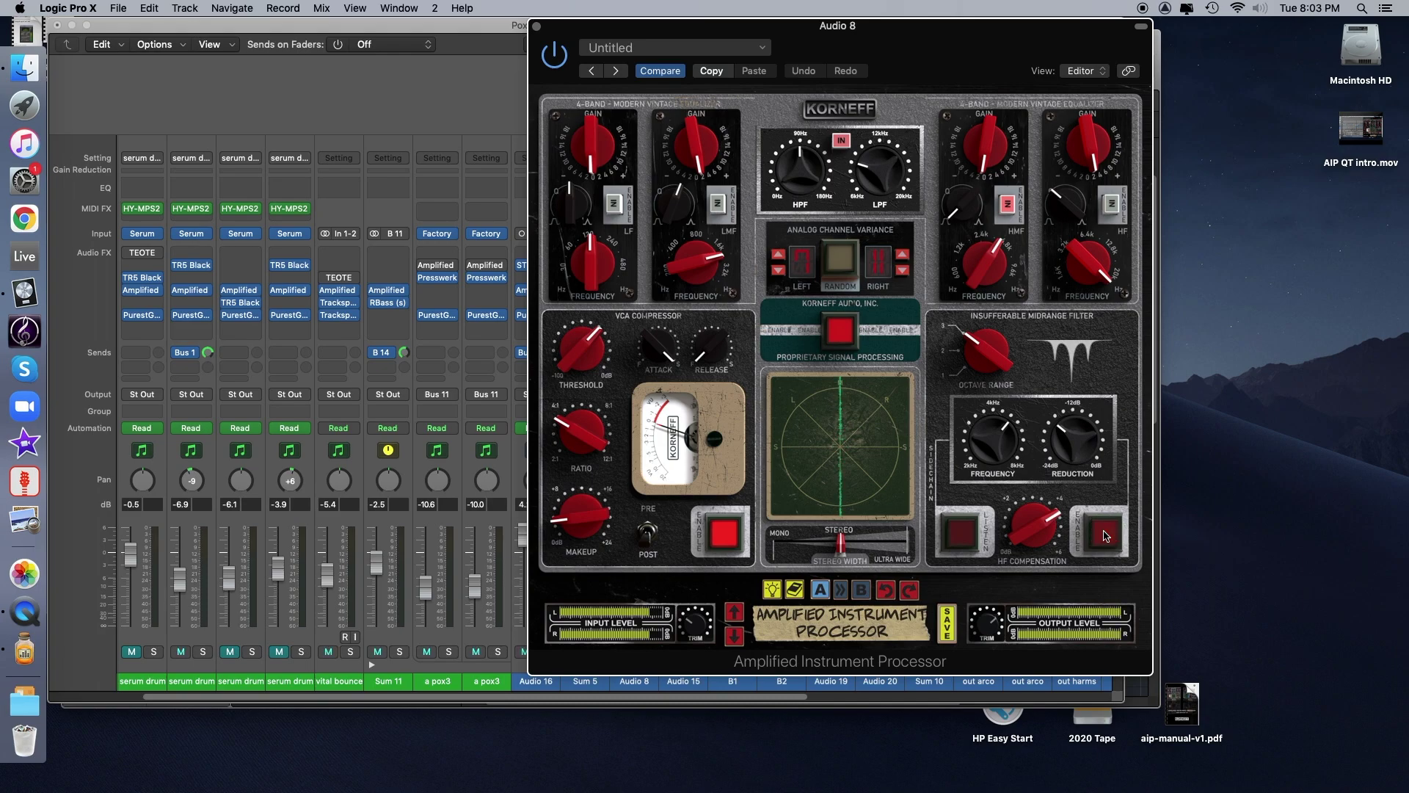
pyautogui.click(1106, 534)
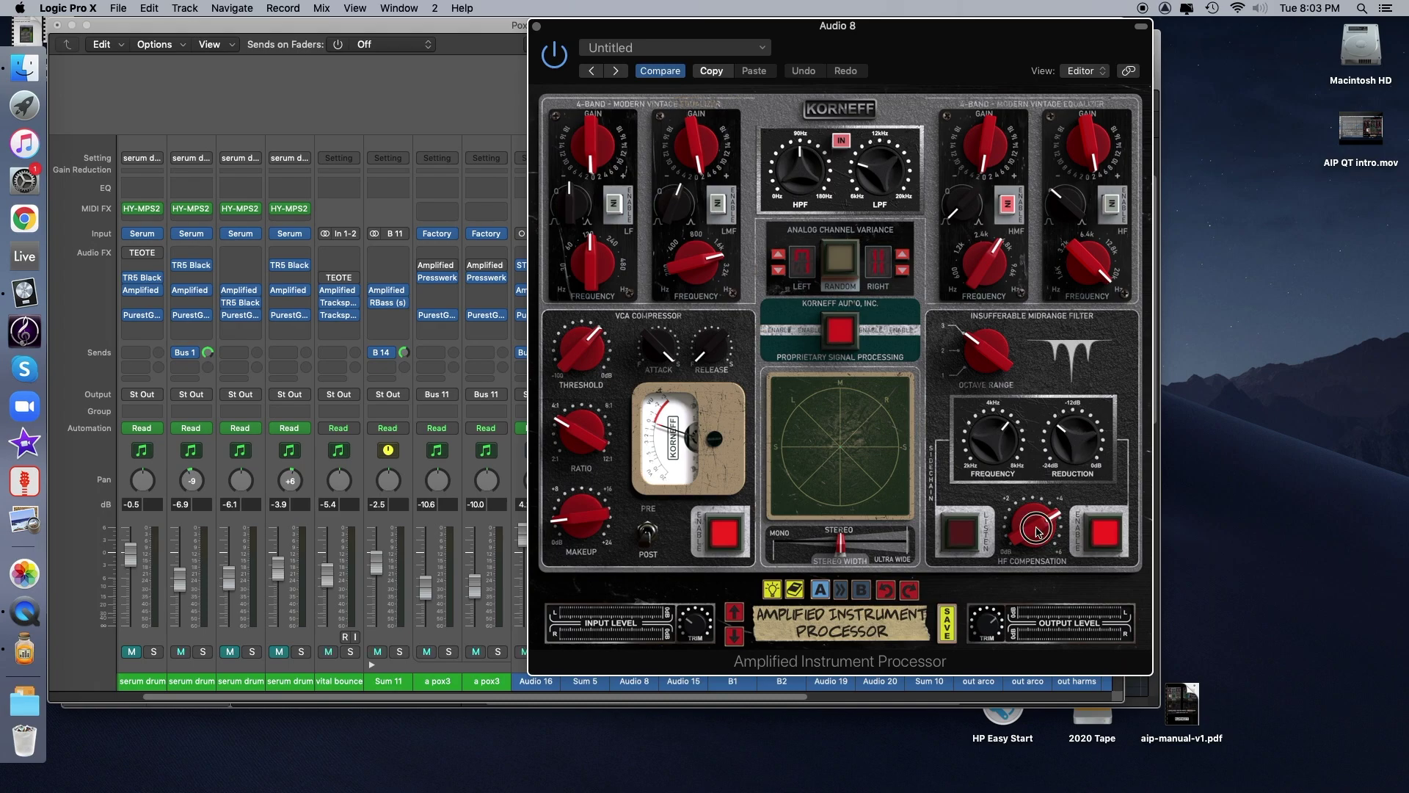
# Turn HF Compensation down to about 0 dB, then up to its 6.0 dB maximum.
pyautogui.moveTo(1037, 532); pyautogui.dragTo(1037, 587)
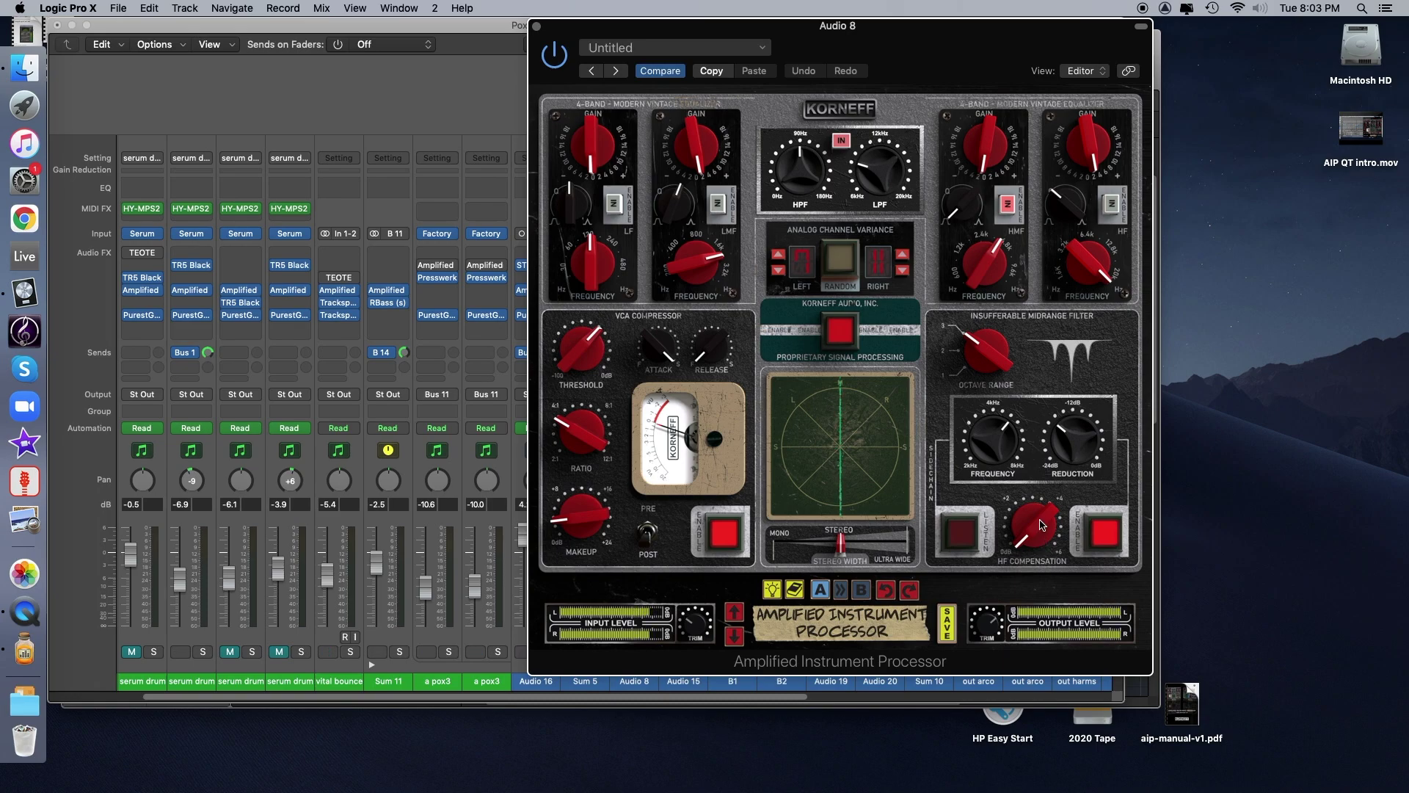
pyautogui.moveTo(1041, 523); pyautogui.dragTo(1038, 476)
pyautogui.click(1039, 523)
pyautogui.moveTo(1032, 527); pyautogui.dragTo(1042, 575)
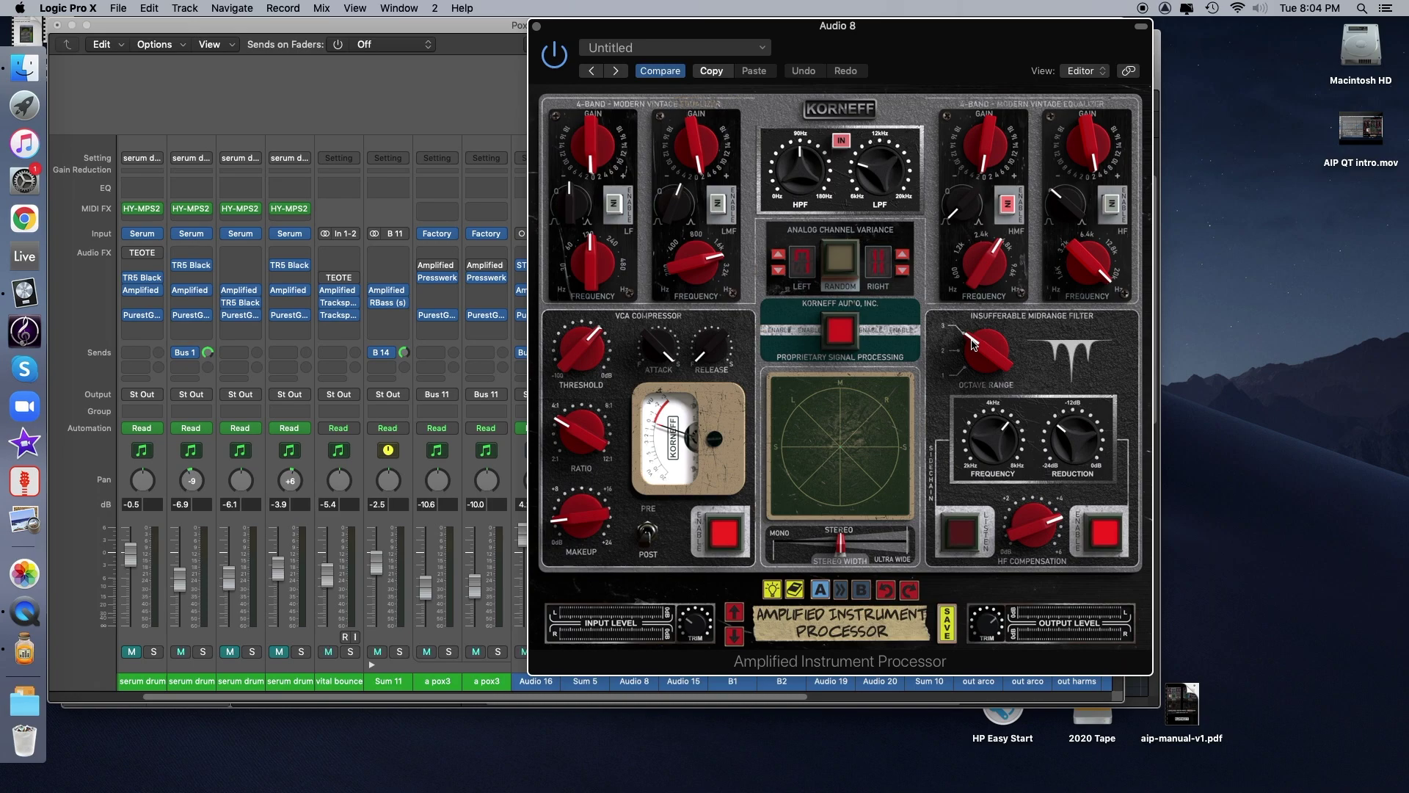
# Compare Octave Range settings 1, 2 and 3 during playback, leaving it on 2.
pyautogui.moveTo(991, 445)
pyautogui.moveTo(990, 335); pyautogui.dragTo(988, 377)
pyautogui.moveTo(985, 359); pyautogui.dragTo(980, 378)
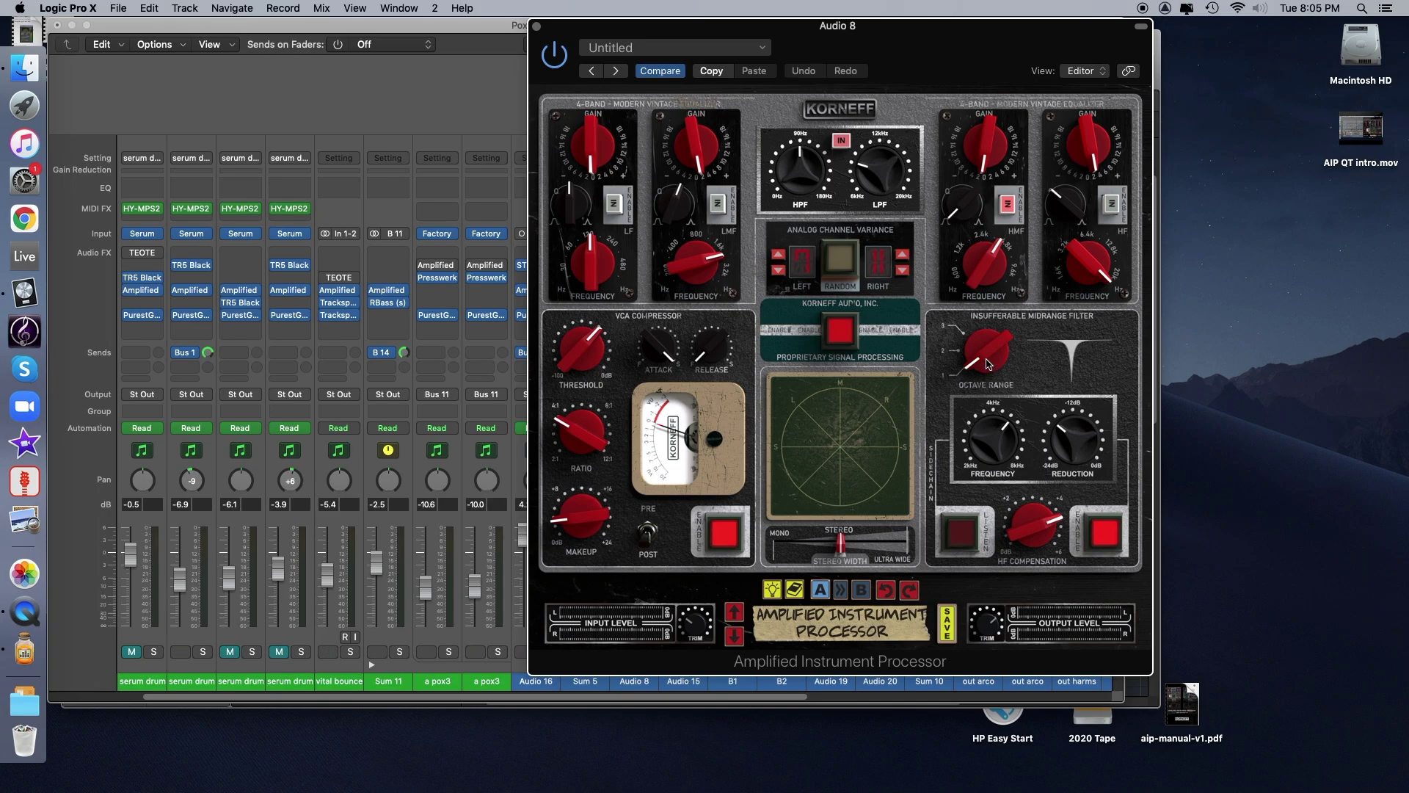
pyautogui.press('space')
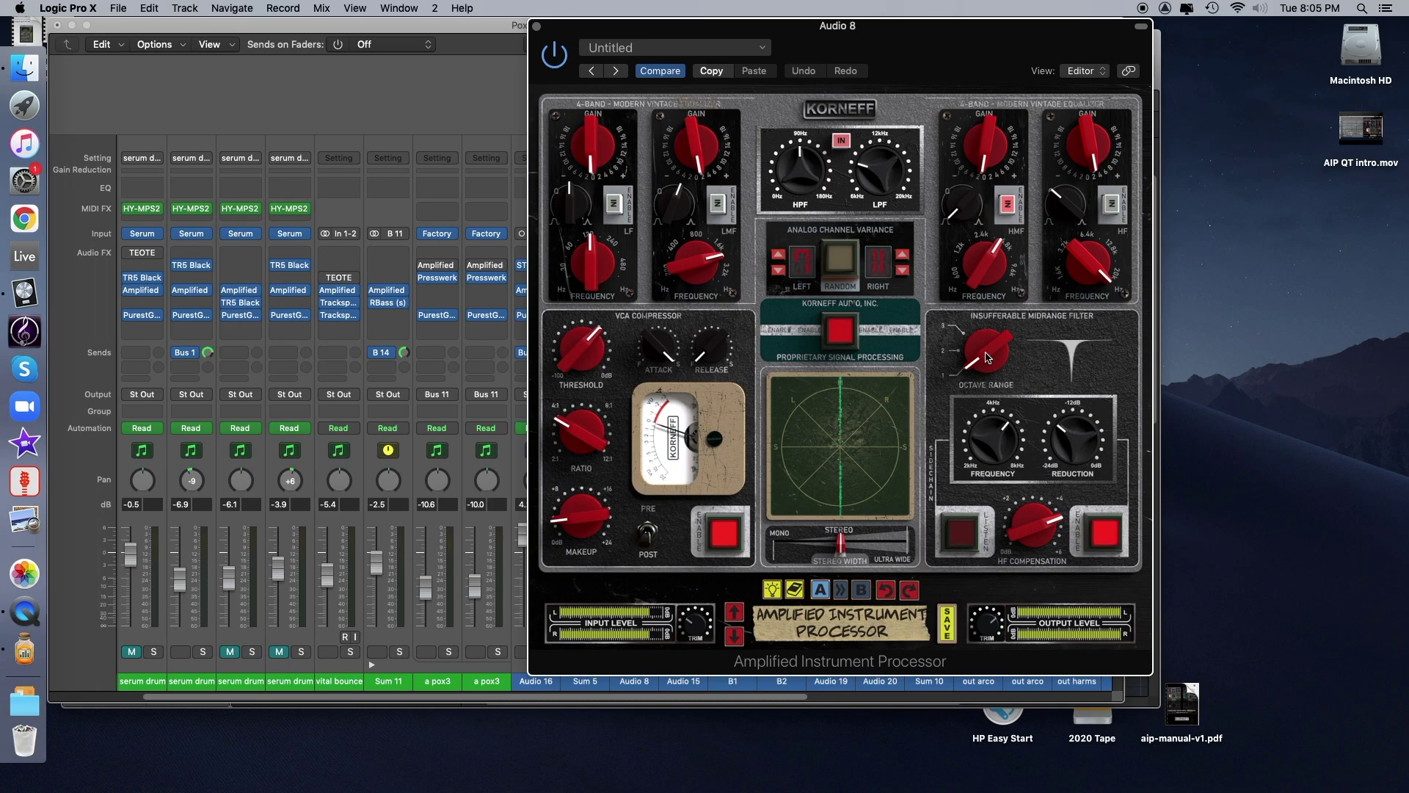
pyautogui.moveTo(988, 357); pyautogui.dragTo(983, 484)
pyautogui.moveTo(991, 371); pyautogui.dragTo(996, 265)
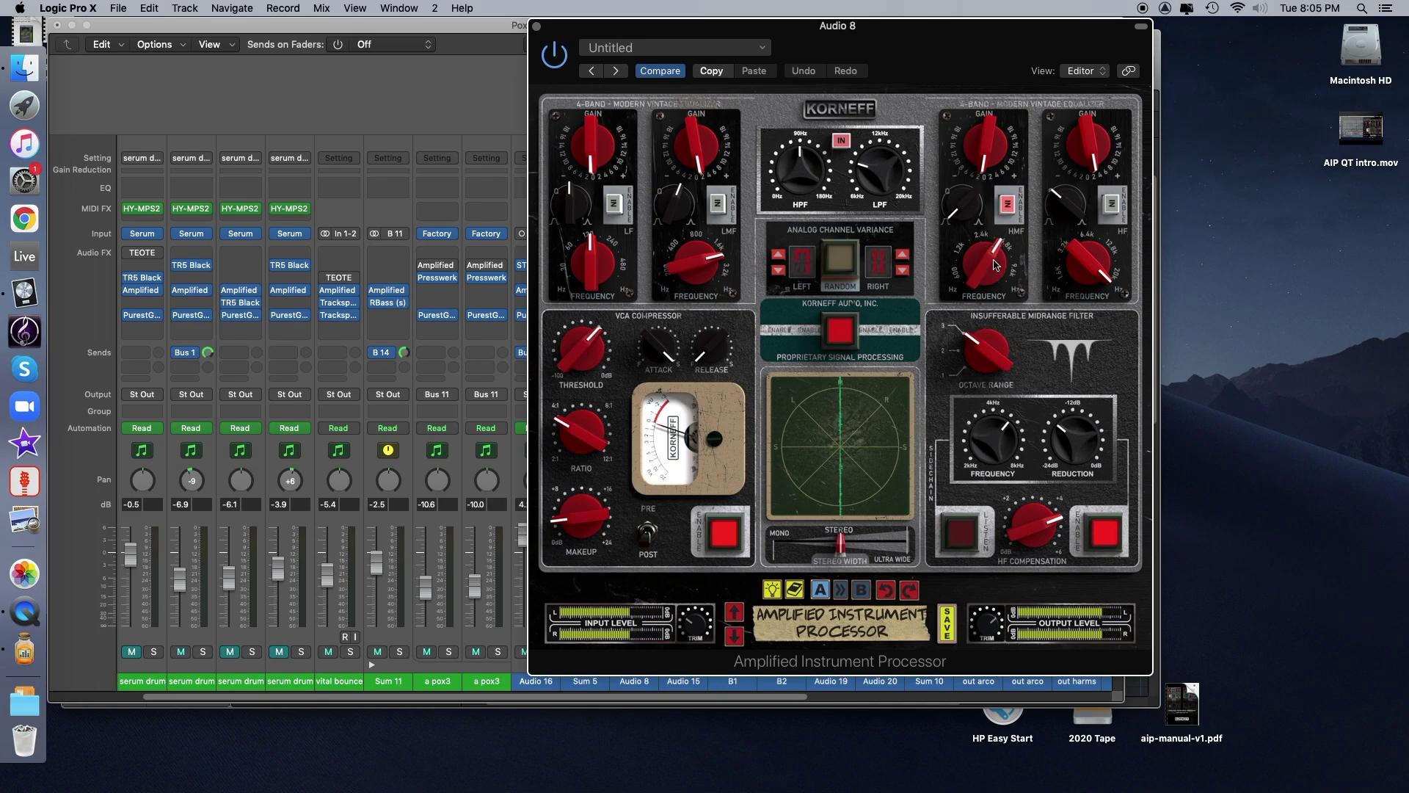
pyautogui.moveTo(991, 328)
pyautogui.mouseDown()
pyautogui.moveTo(982, 386)
pyautogui.moveTo(982, 307)
pyautogui.mouseUp()
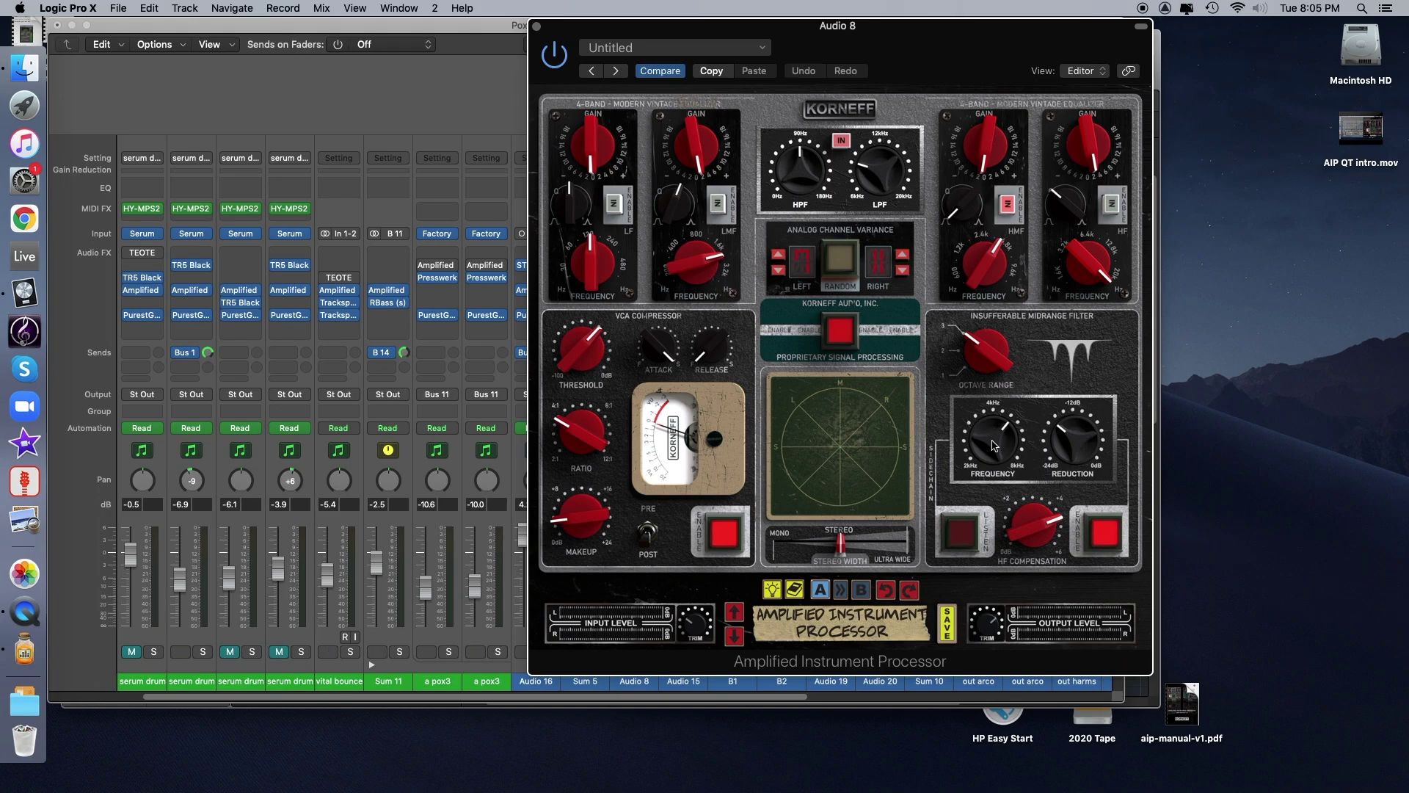
# Sweep the filter Frequency down from about 4.6 kHz.
pyautogui.moveTo(993, 445); pyautogui.dragTo(1027, 460)
# Set output trim to -3.6 dB, then tune the filter frequency by ear between 3.9 and 7.5 kHz using Listen.
pyautogui.moveTo(992, 618); pyautogui.dragTo(989, 647)
pyautogui.click(963, 540)
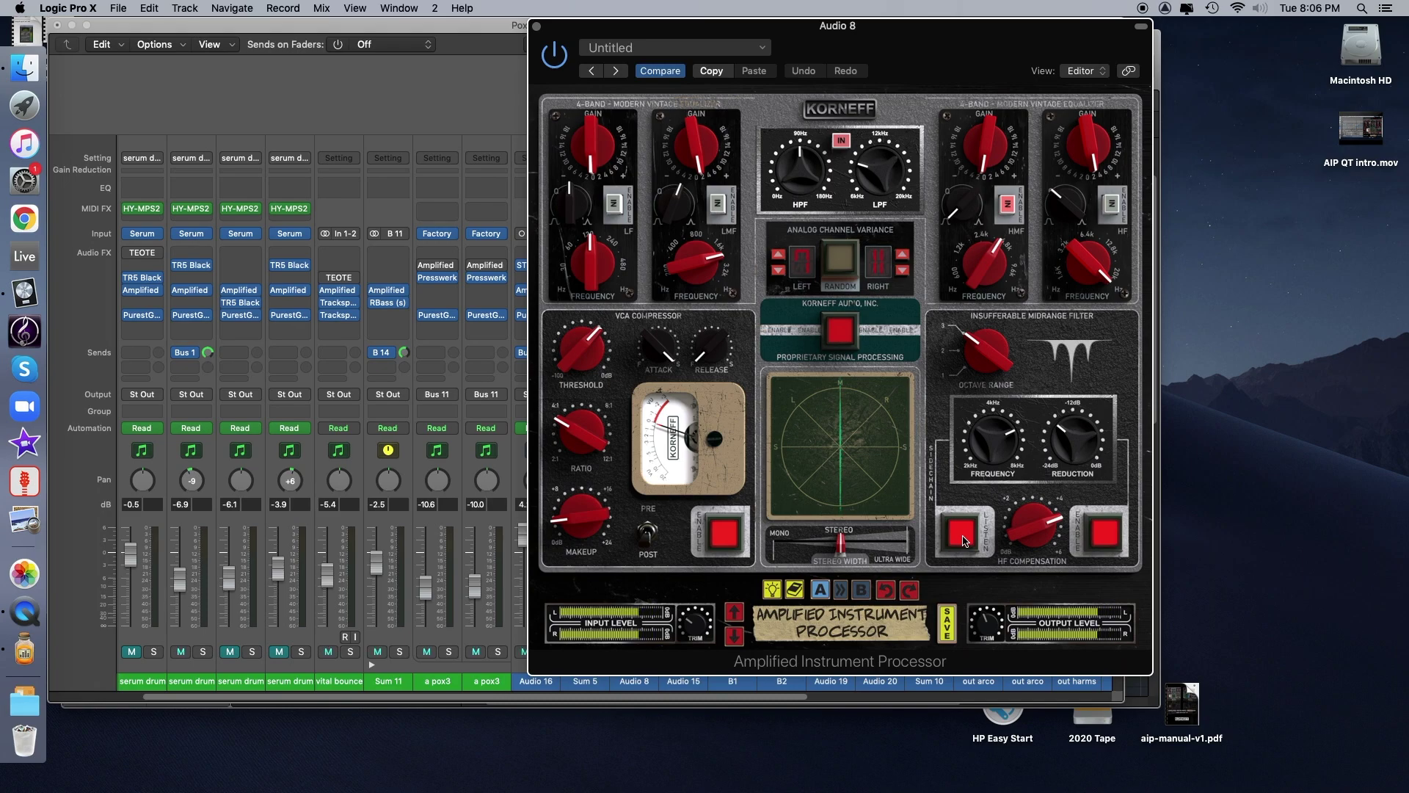
pyautogui.moveTo(1011, 449); pyautogui.dragTo(1002, 474)
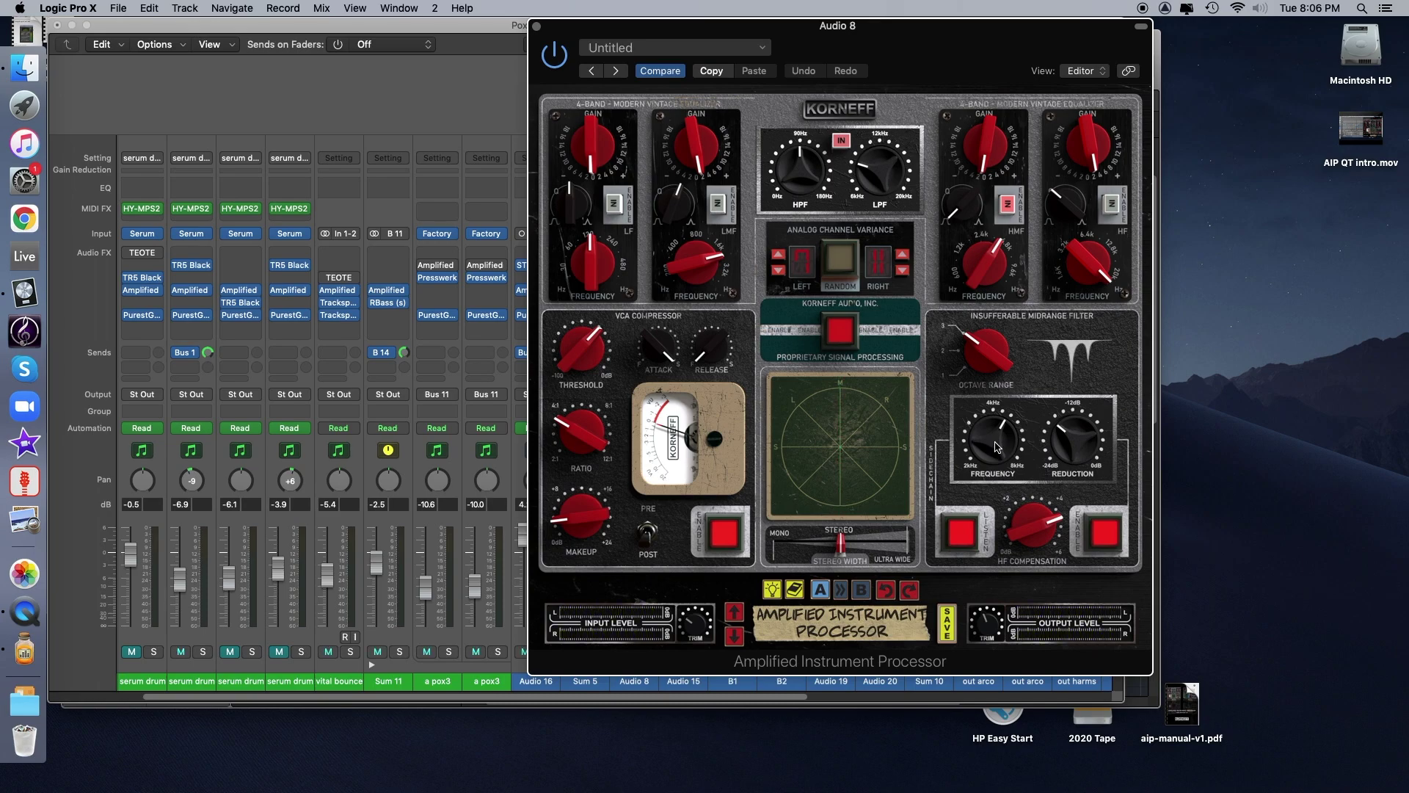
pyautogui.moveTo(997, 447)
pyautogui.mouseDown()
pyautogui.moveTo(1000, 465)
pyautogui.moveTo(1001, 447)
pyautogui.mouseUp()
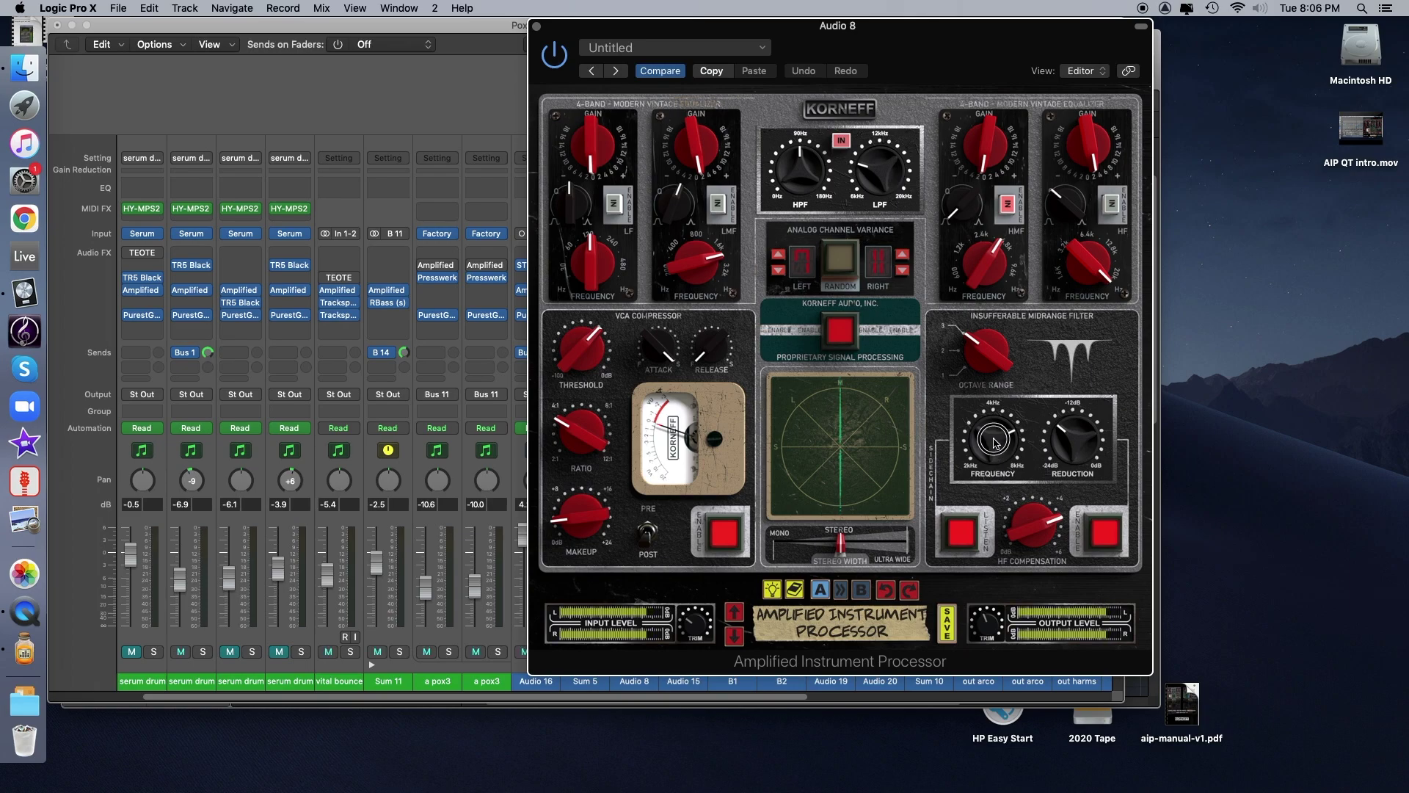
pyautogui.moveTo(996, 443)
pyautogui.mouseDown()
pyautogui.moveTo(991, 389)
pyautogui.moveTo(999, 467)
pyautogui.mouseUp()
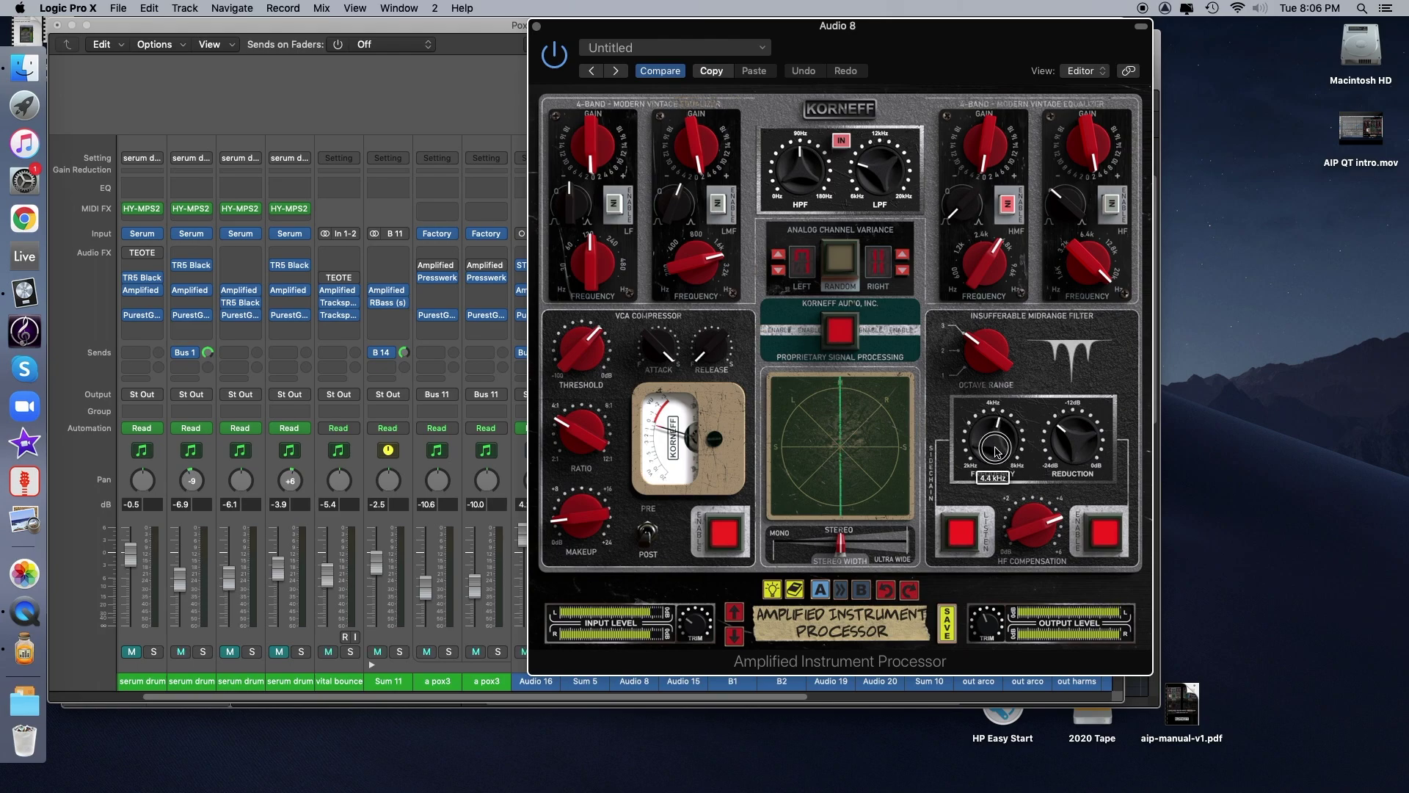
pyautogui.moveTo(996, 451)
pyautogui.mouseDown()
pyautogui.moveTo(1016, 577)
pyautogui.moveTo(996, 484)
pyautogui.moveTo(1005, 440)
pyautogui.mouseUp()
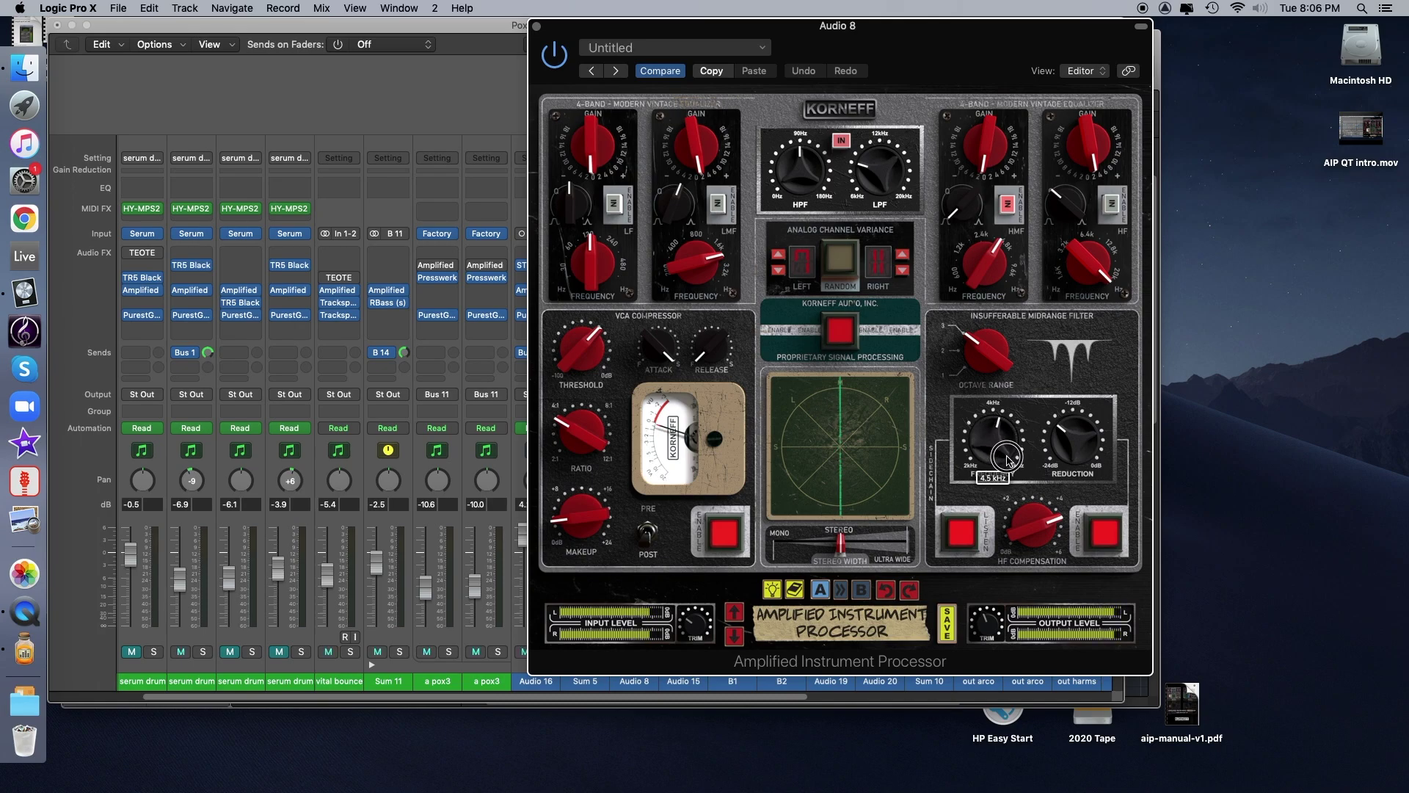
pyautogui.click(958, 534)
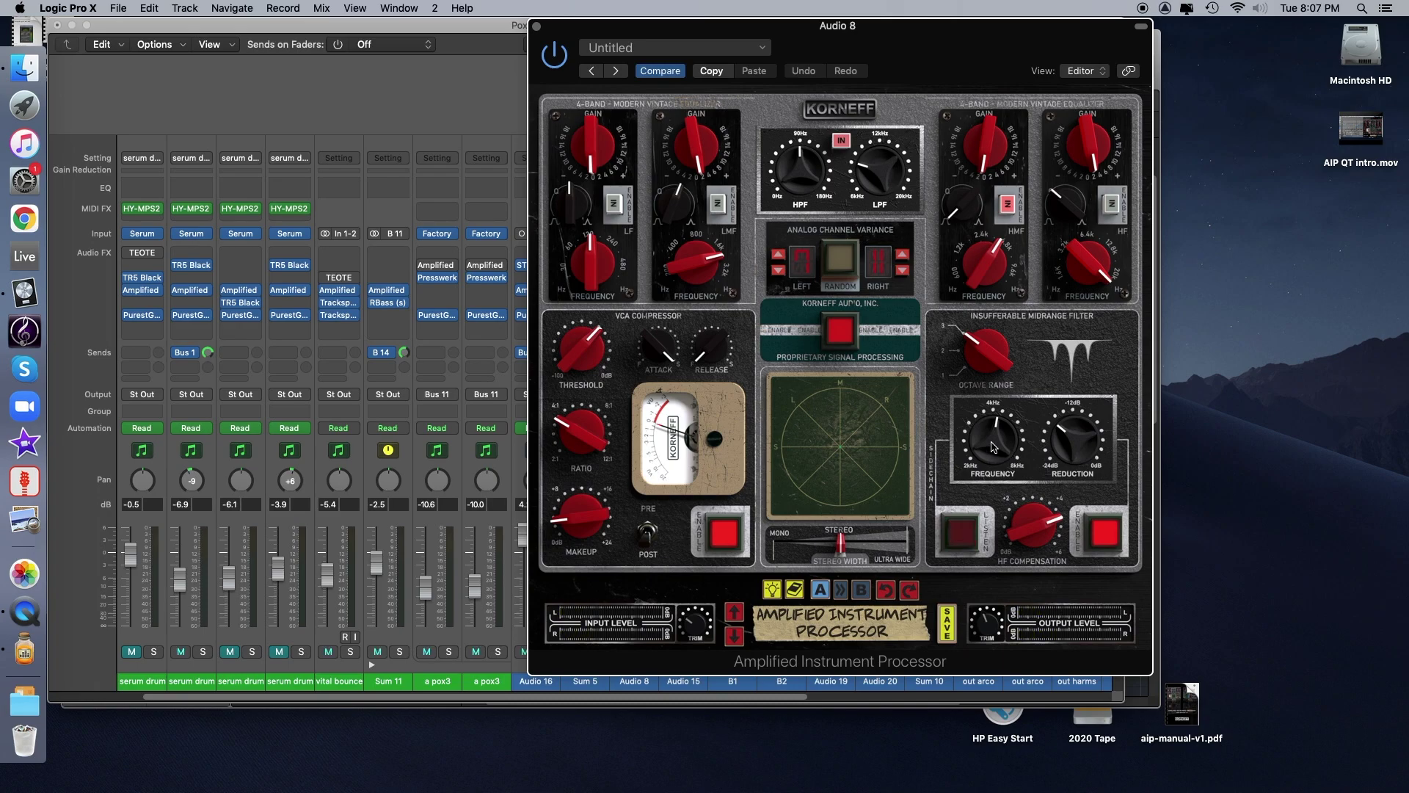
pyautogui.moveTo(992, 454); pyautogui.dragTo(997, 433)
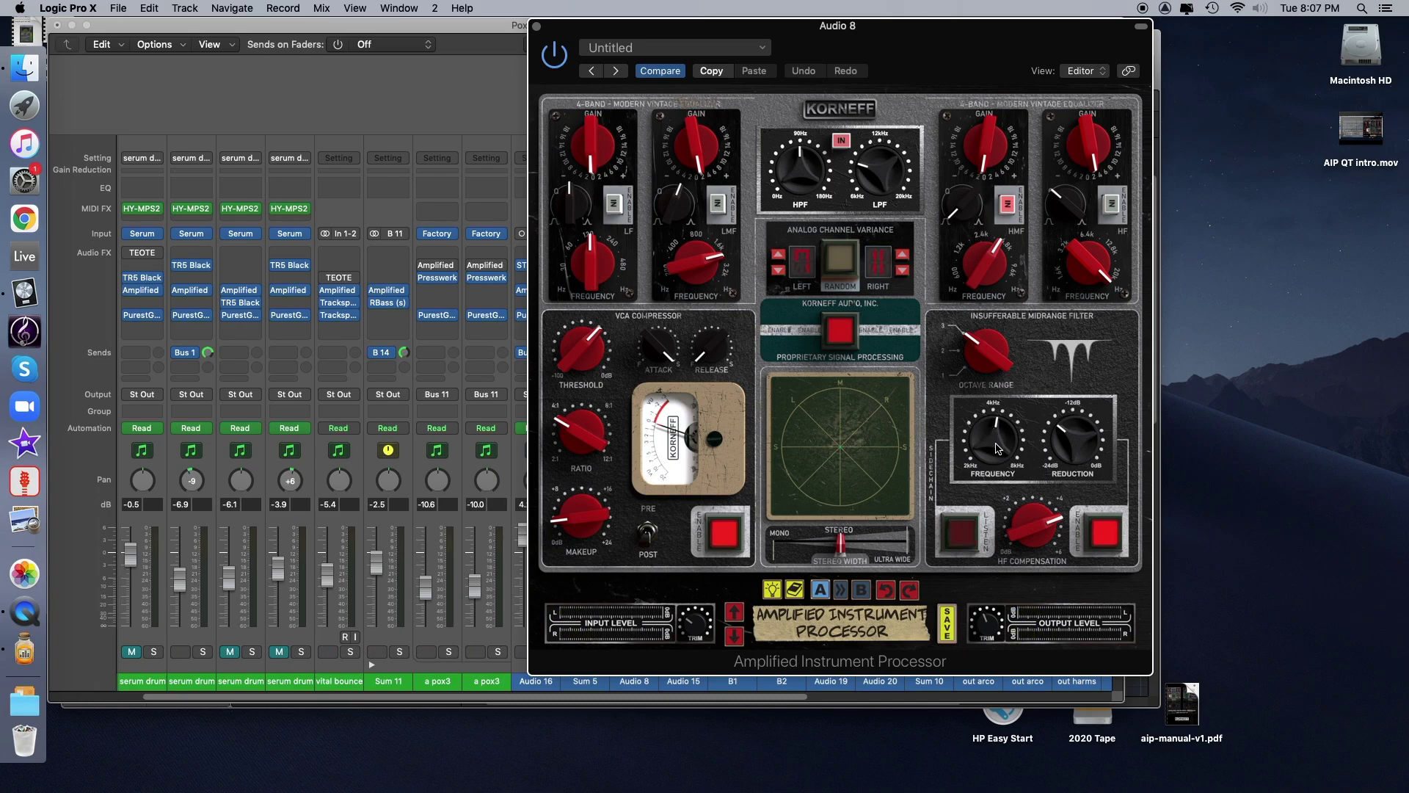